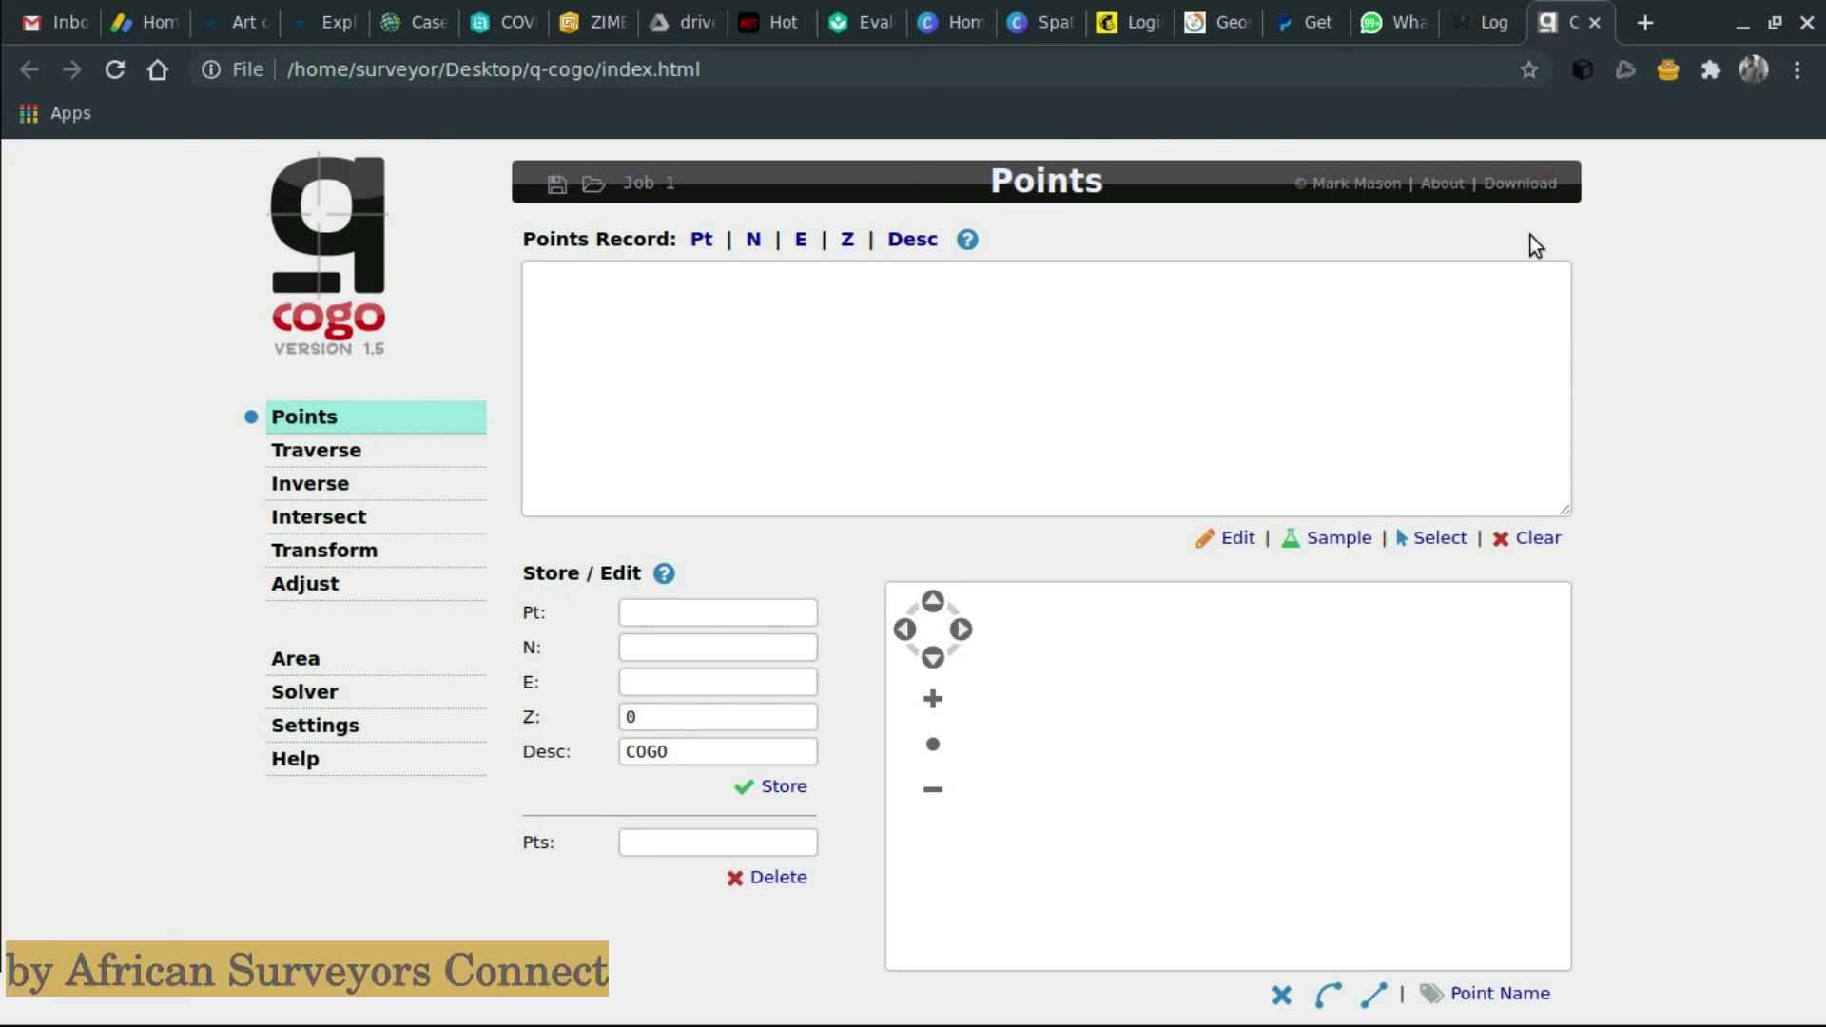
# - Read the program's About information and close it
pyautogui.click(1457, 194)
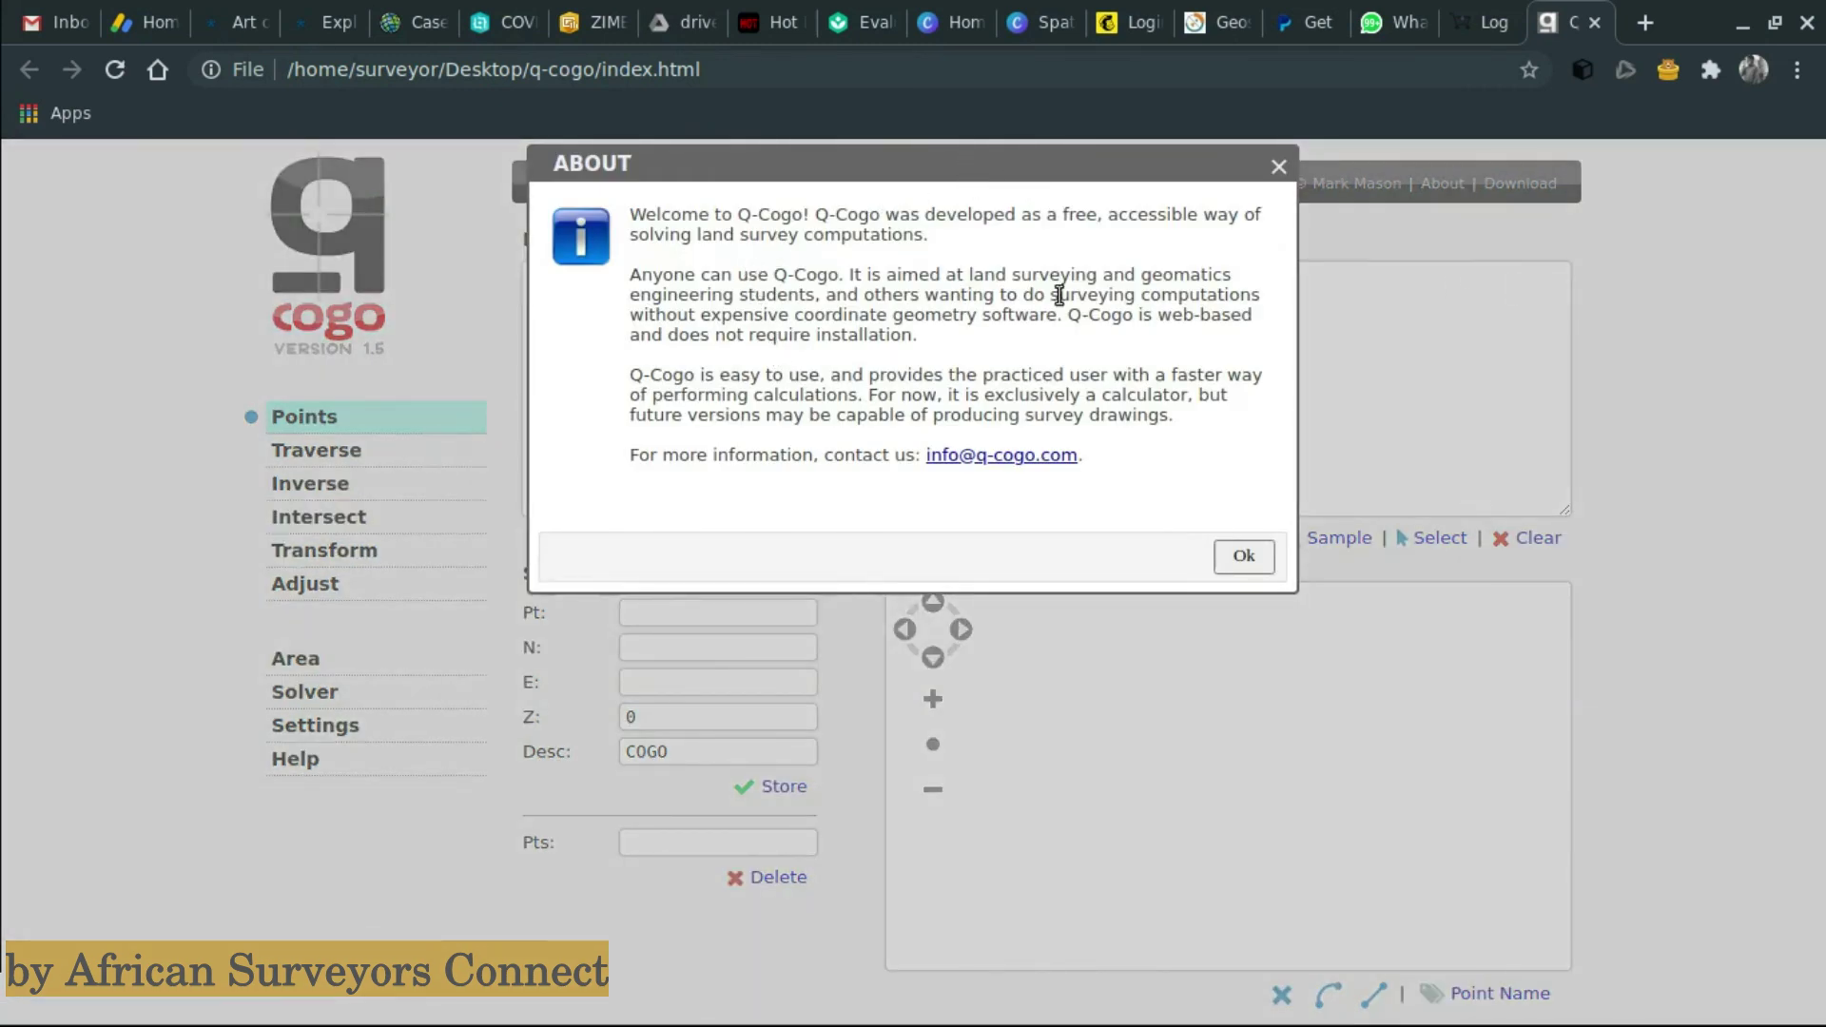
pyautogui.click(1281, 167)
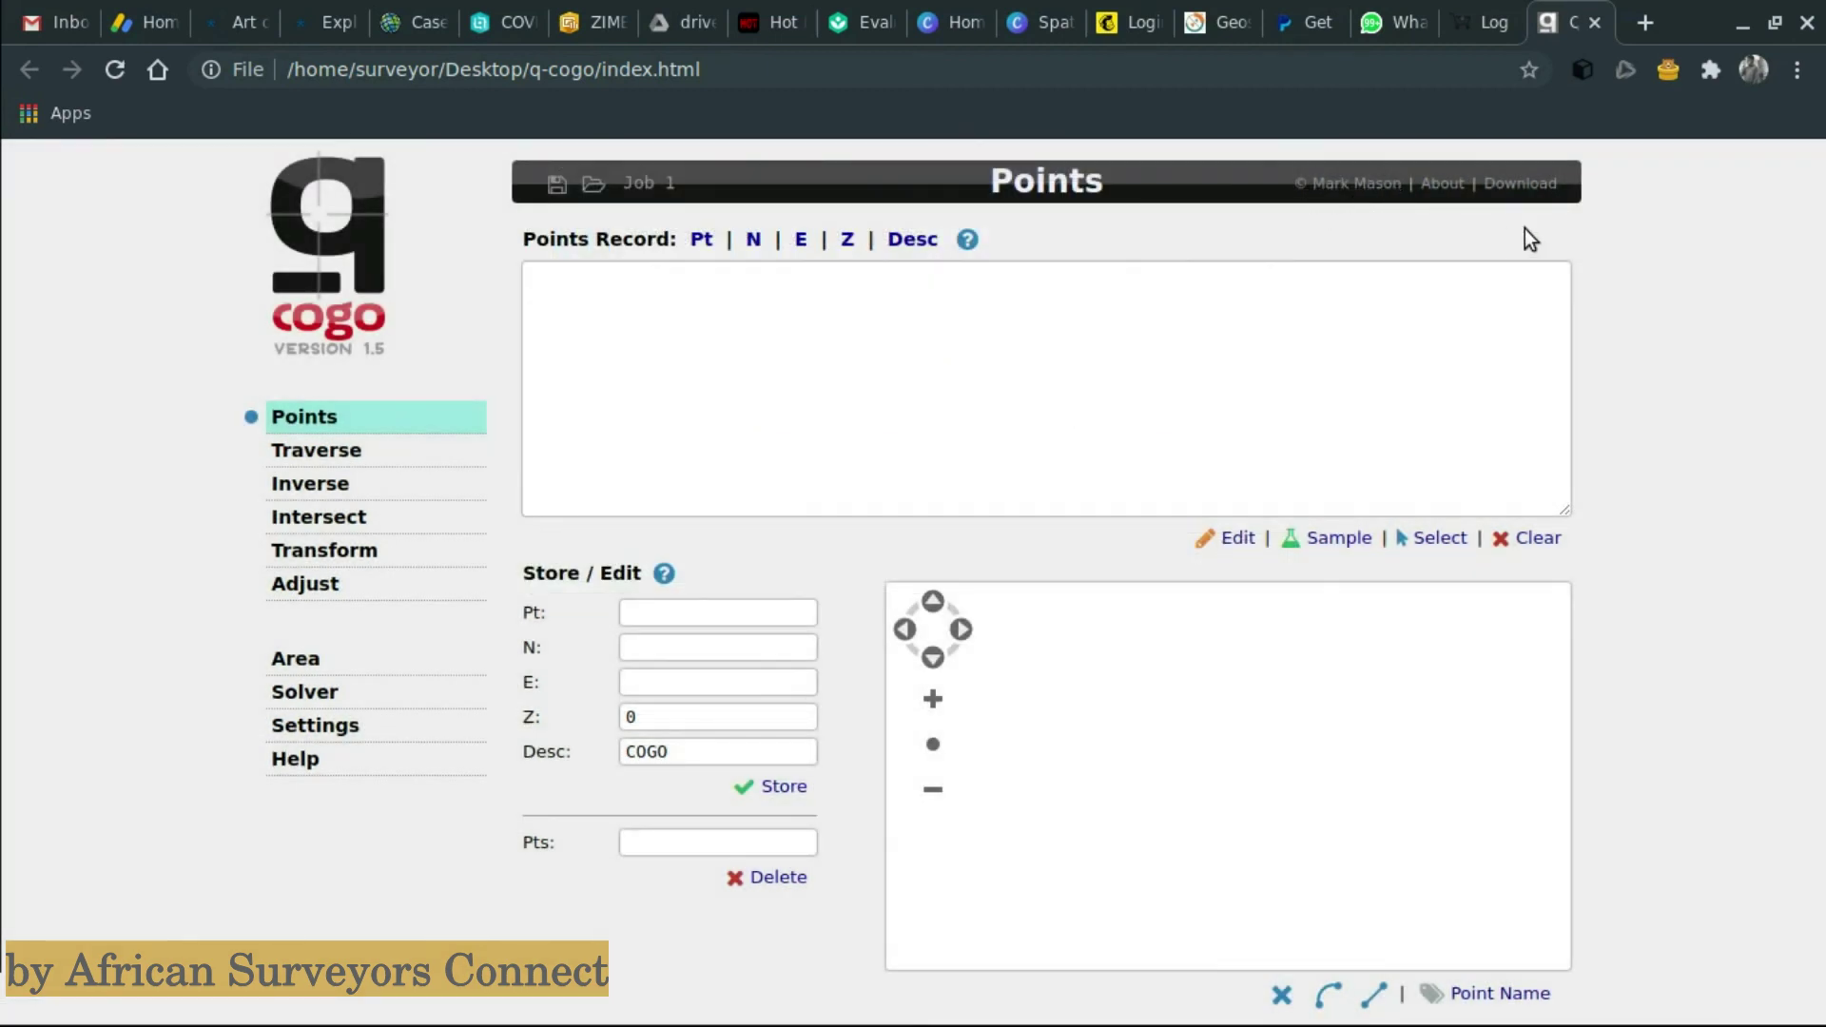
pyautogui.click(1440, 192)
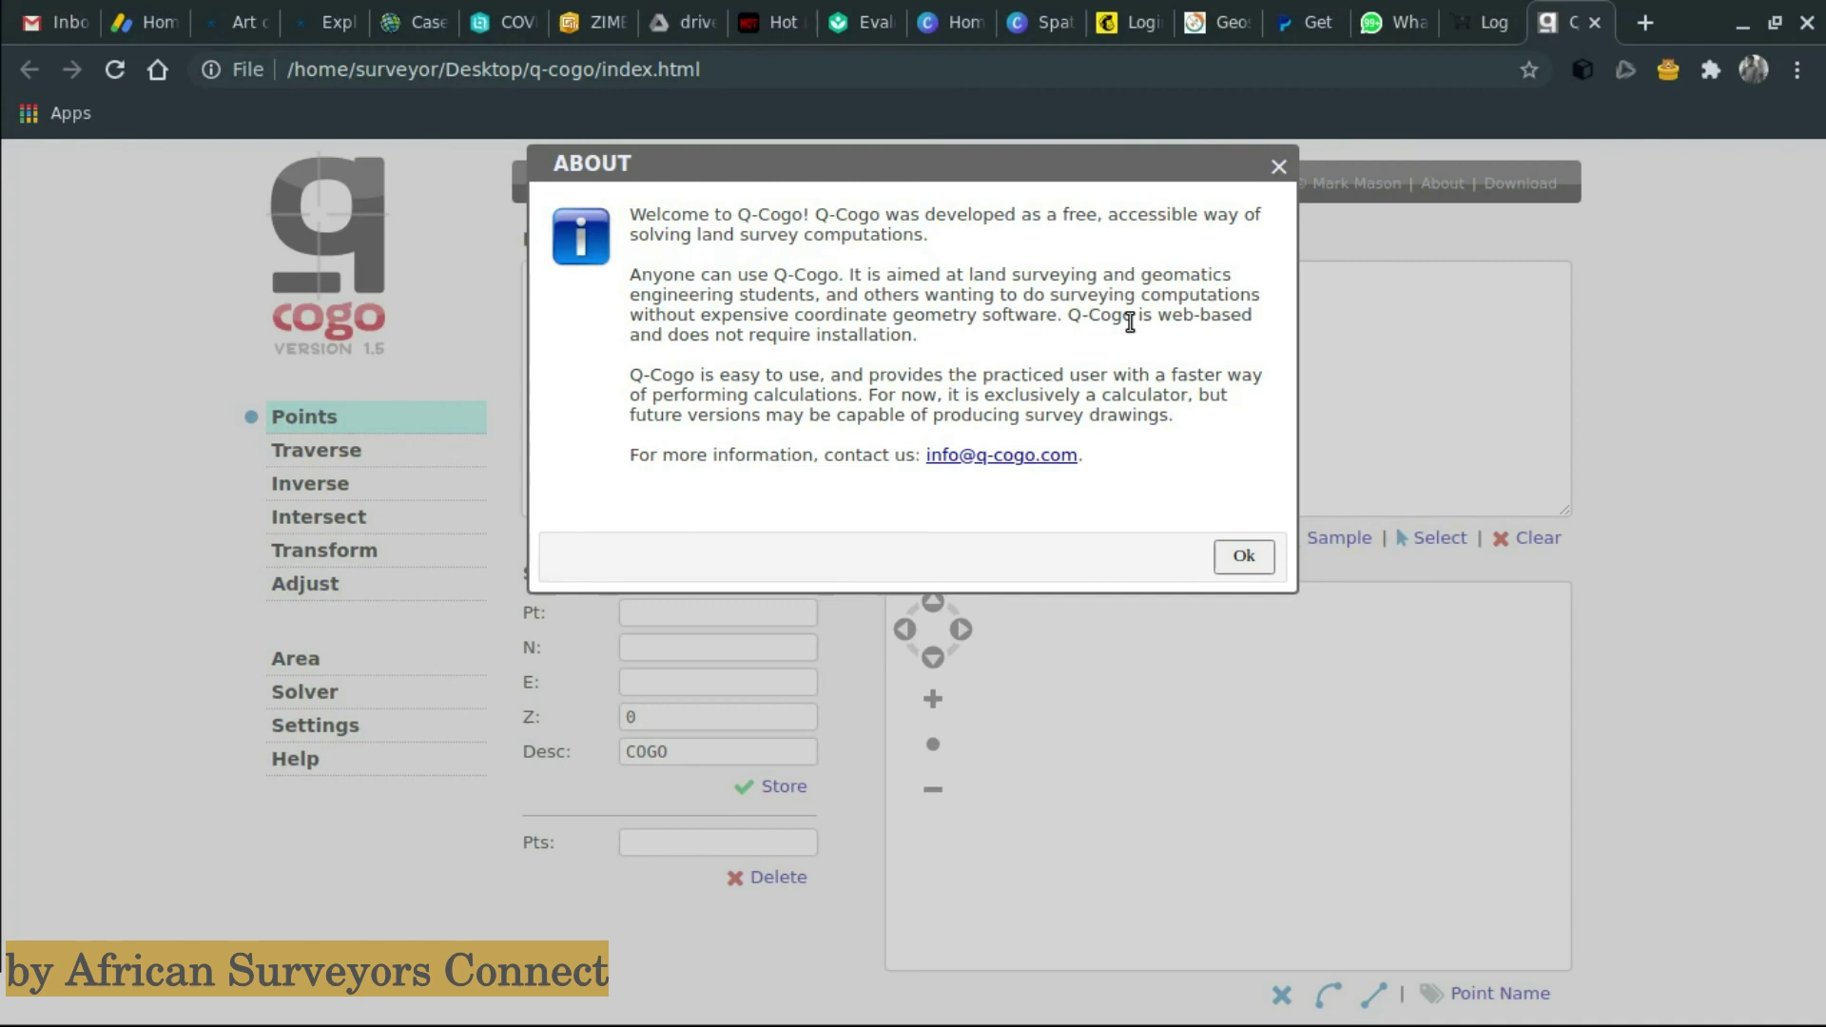
pyautogui.click(1277, 168)
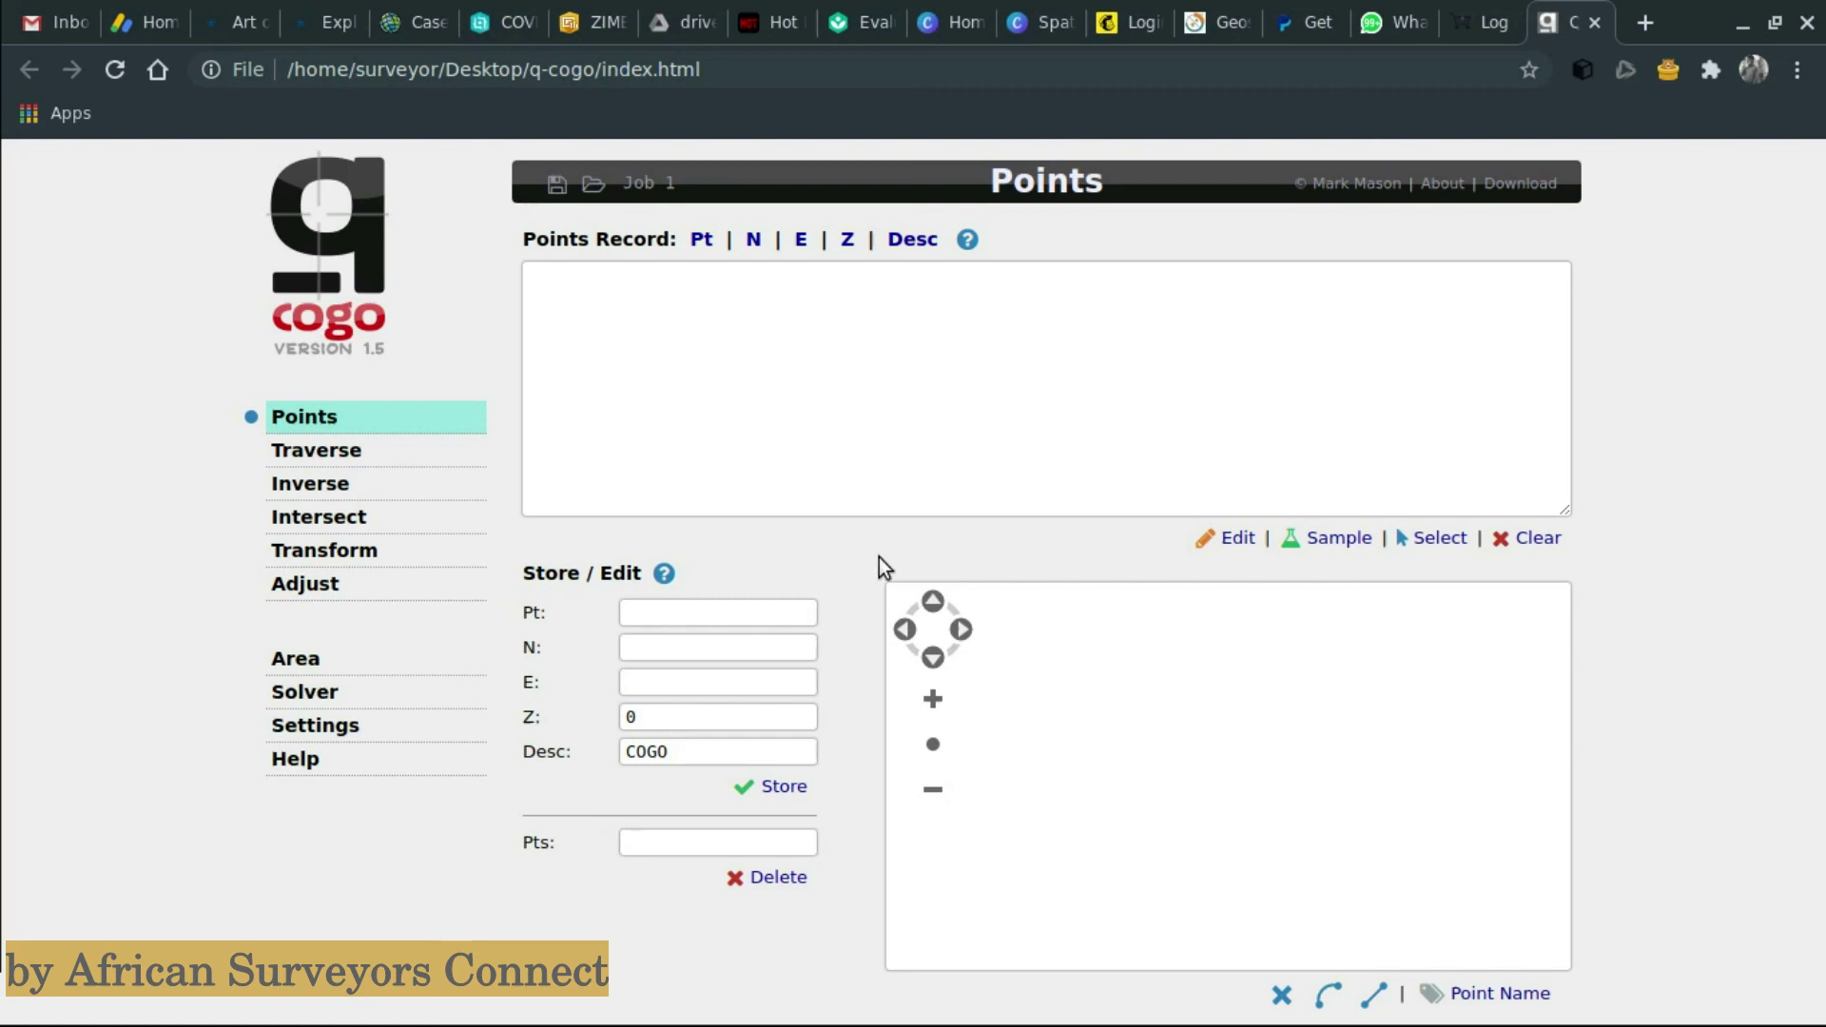
# - Fill in a new point named Beacon_A with northing 1000.000 and easting 1000.000
pyautogui.click(660, 652)
pyautogui.click(678, 615)
pyautogui.write('Beacon')
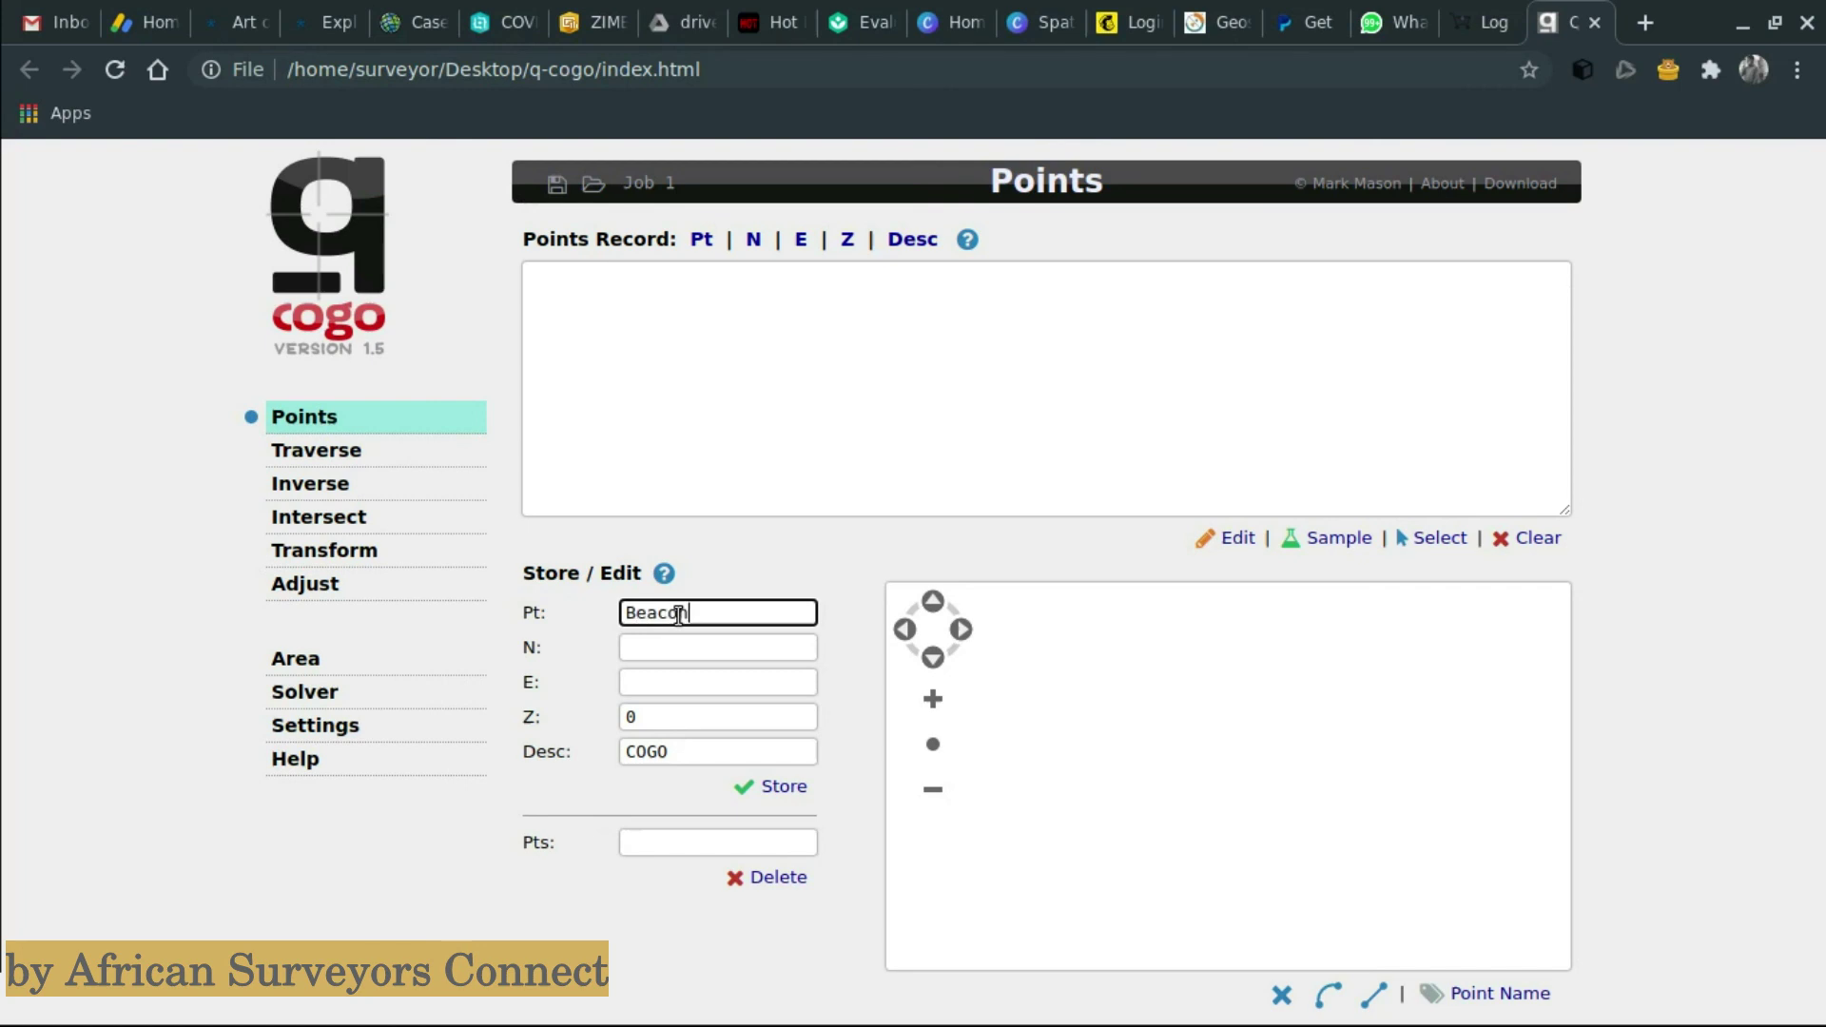
pyautogui.write('_A')
pyautogui.click(681, 649)
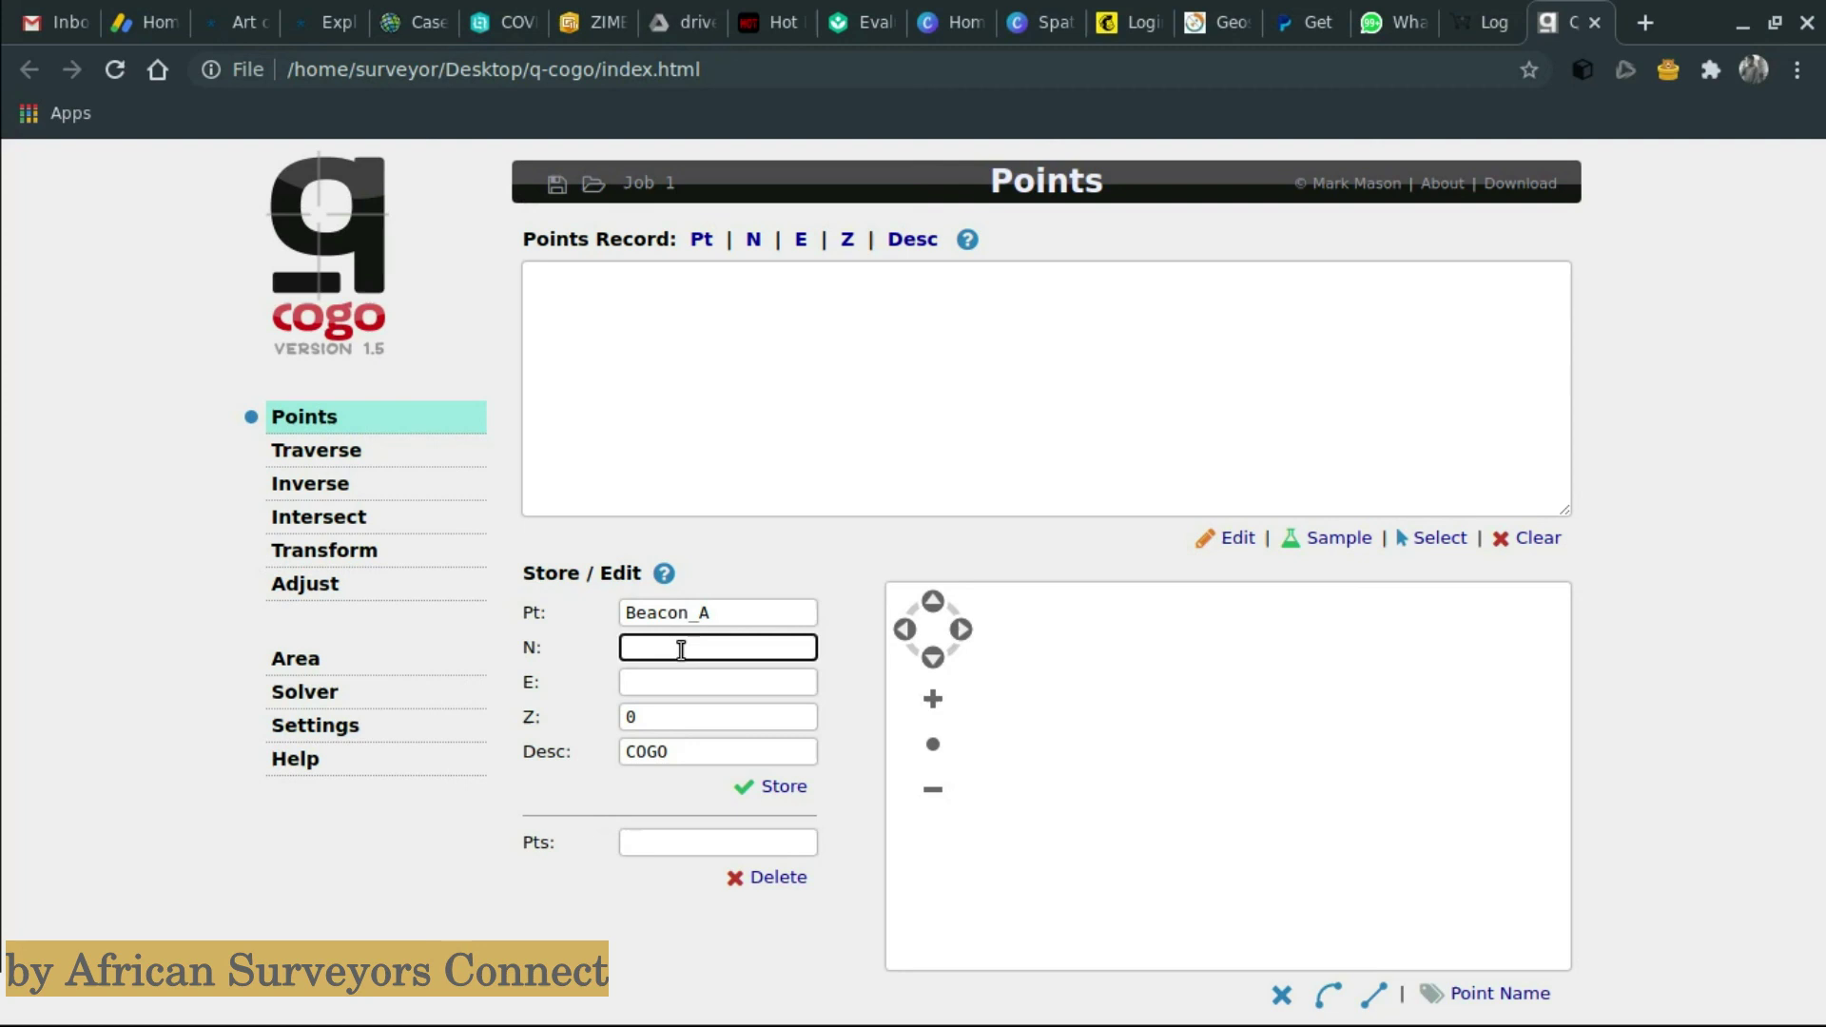
pyautogui.write('1000.000')
pyautogui.click(688, 692)
pyautogui.write('1000.000')
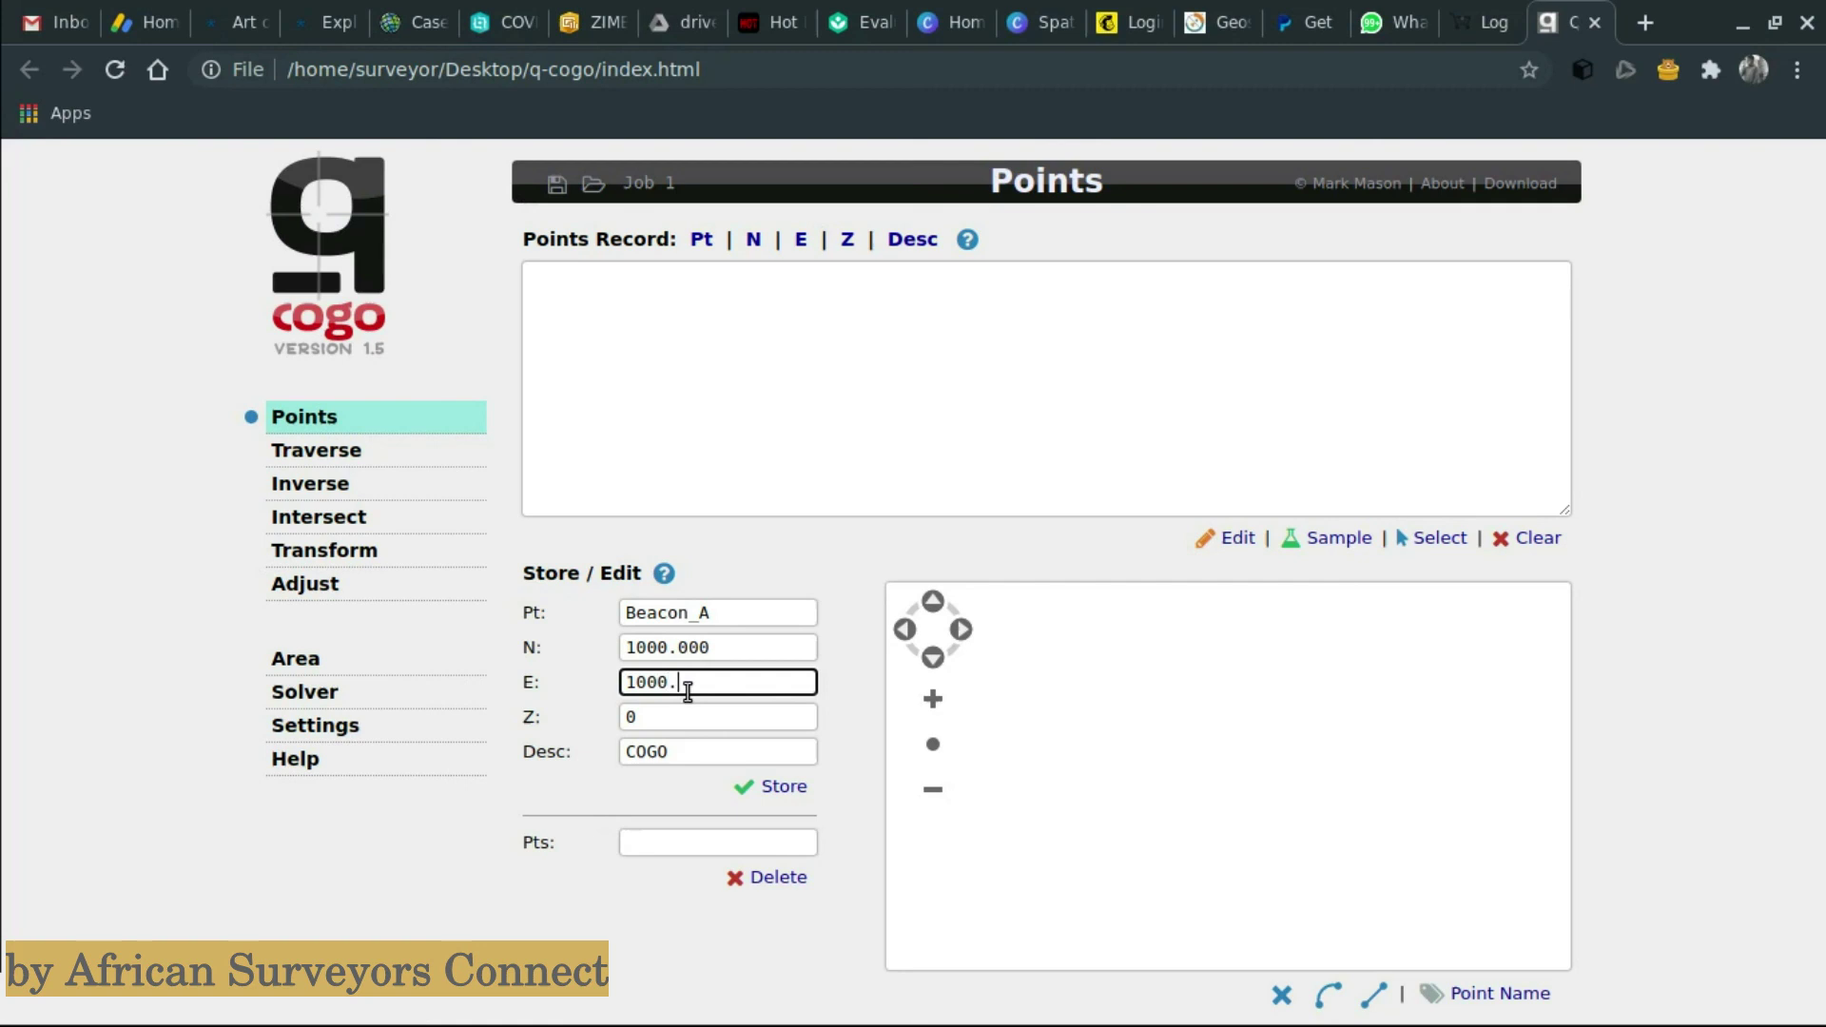
pyautogui.click(475, 758)
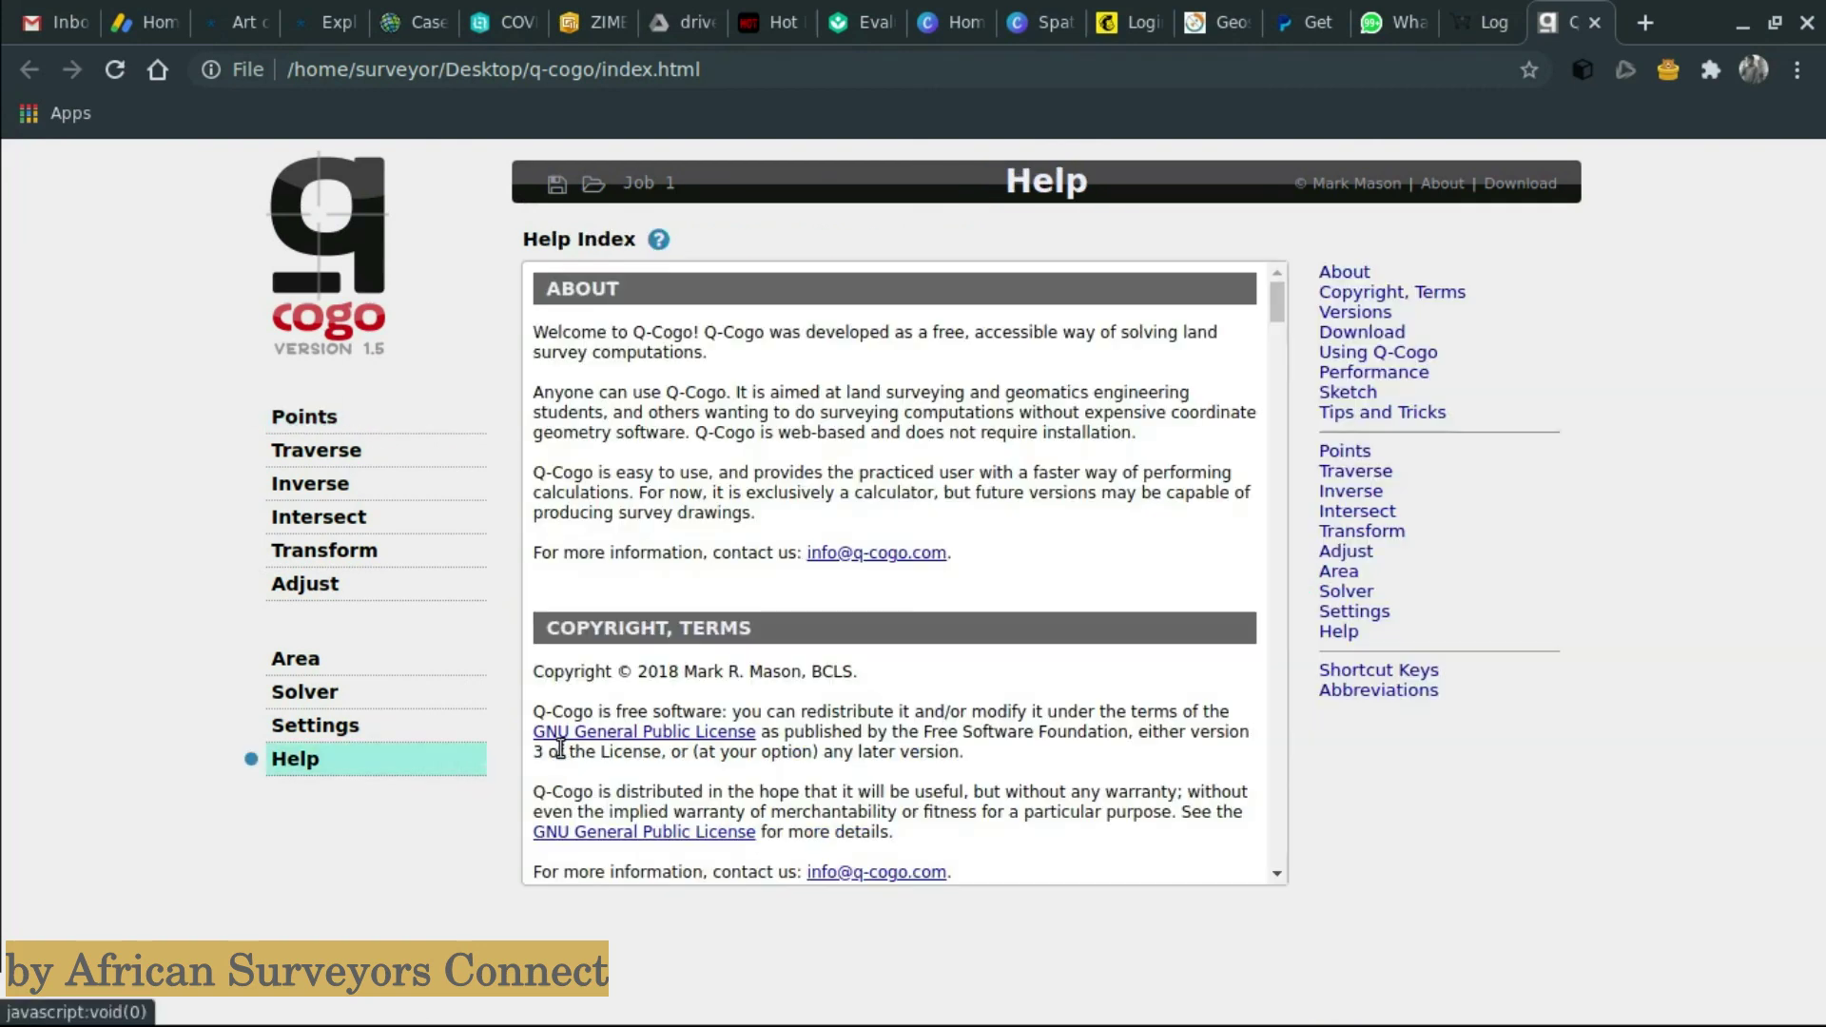
pyautogui.click(328, 420)
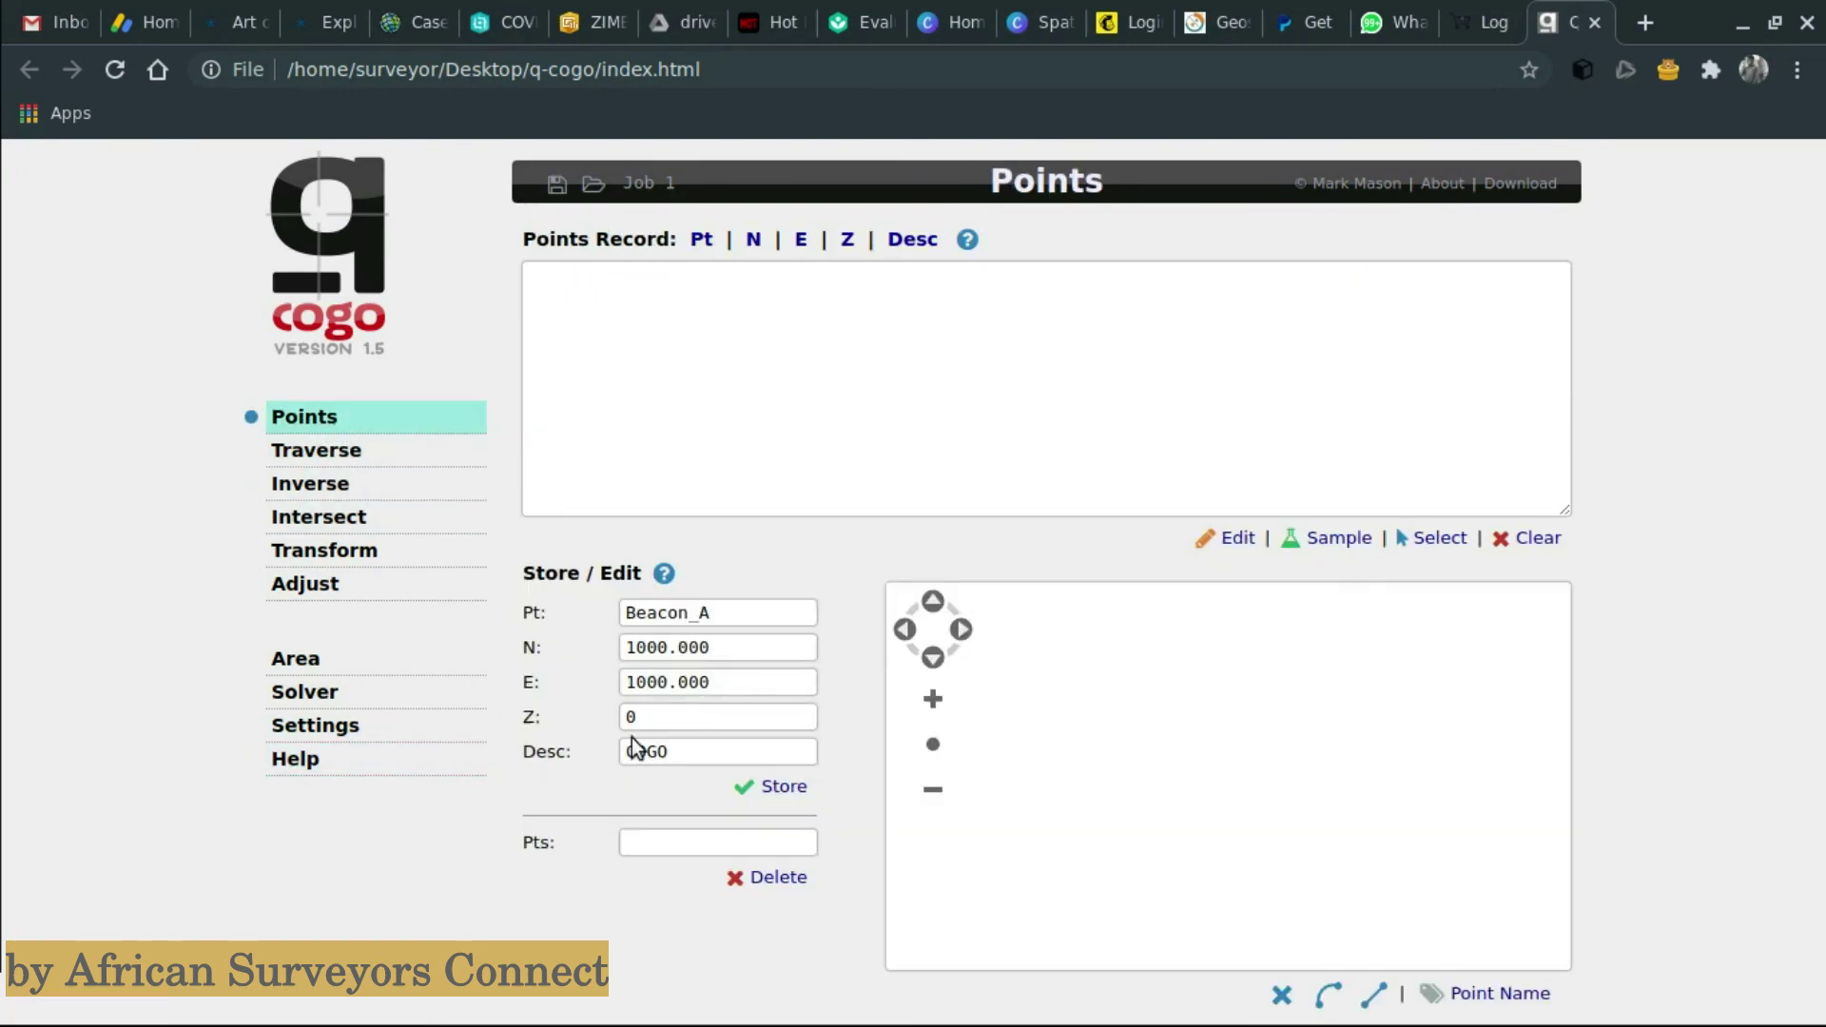
# - Set the description of point Beacon_A to Beacon and store the point
pyautogui.moveTo(668, 754); pyautogui.dragTo(618, 758)
pyautogui.write('Beacon')
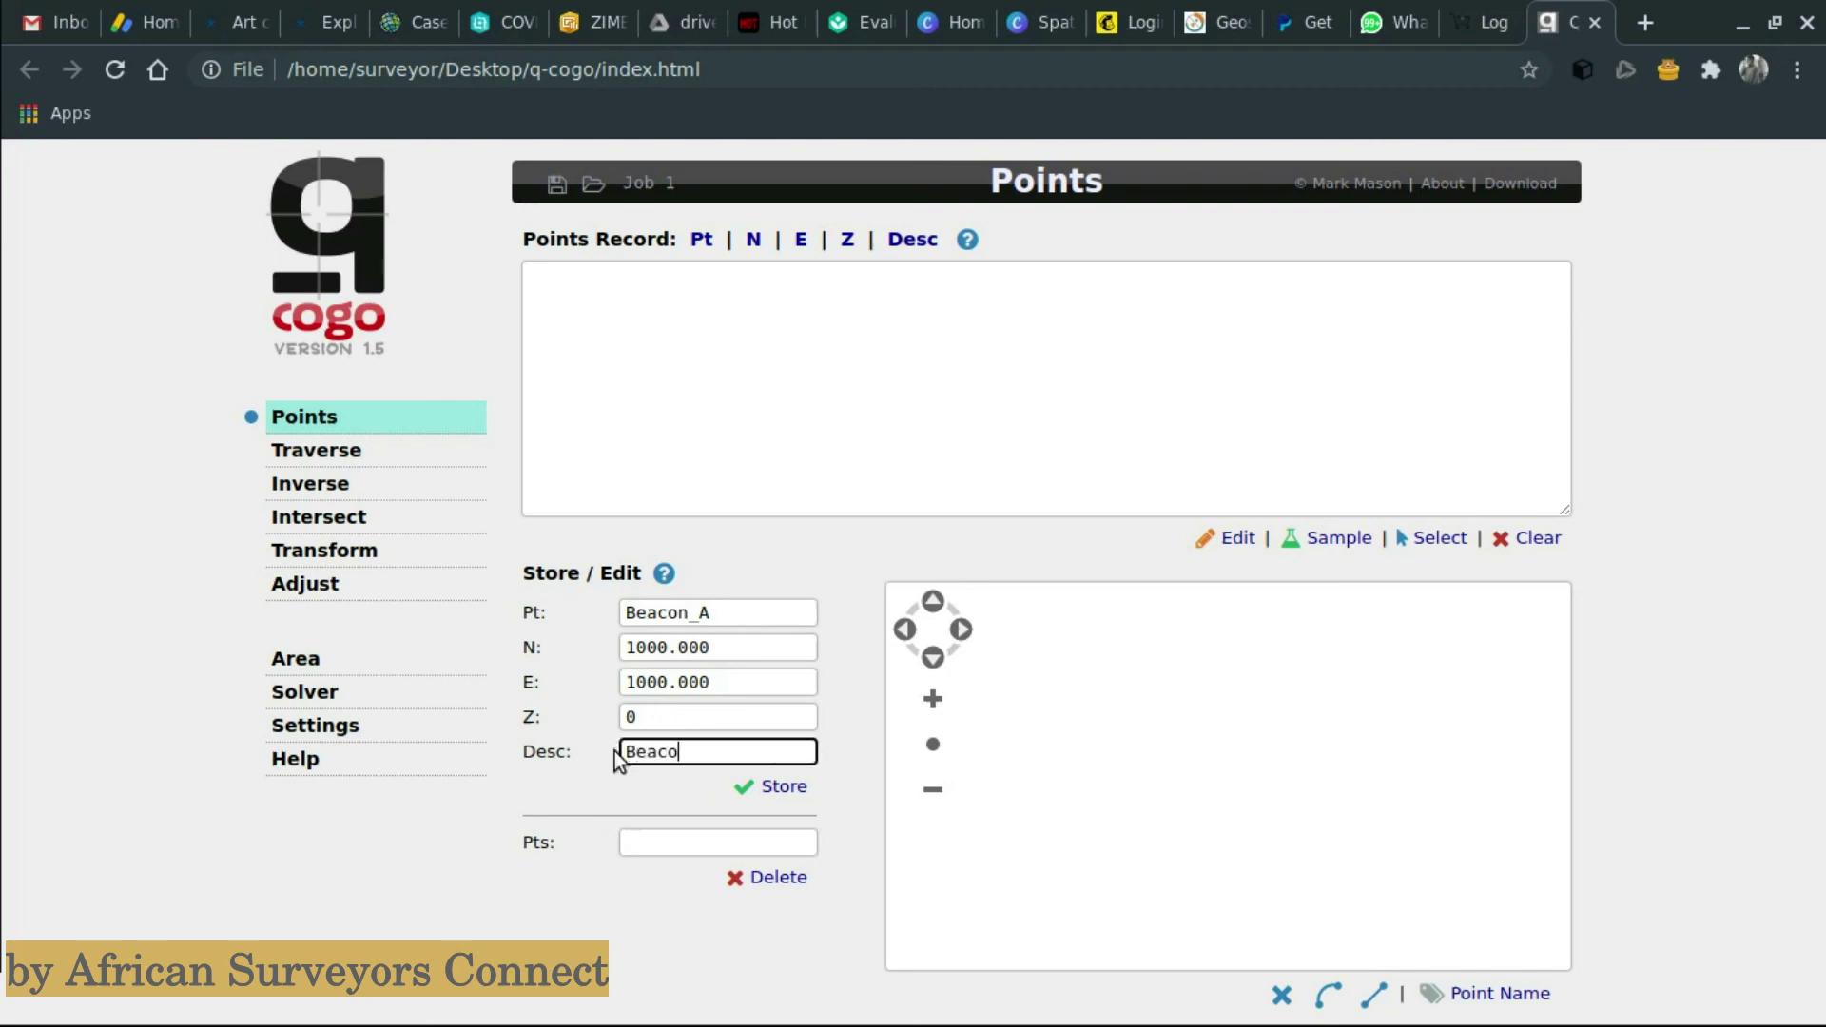
pyautogui.click(778, 791)
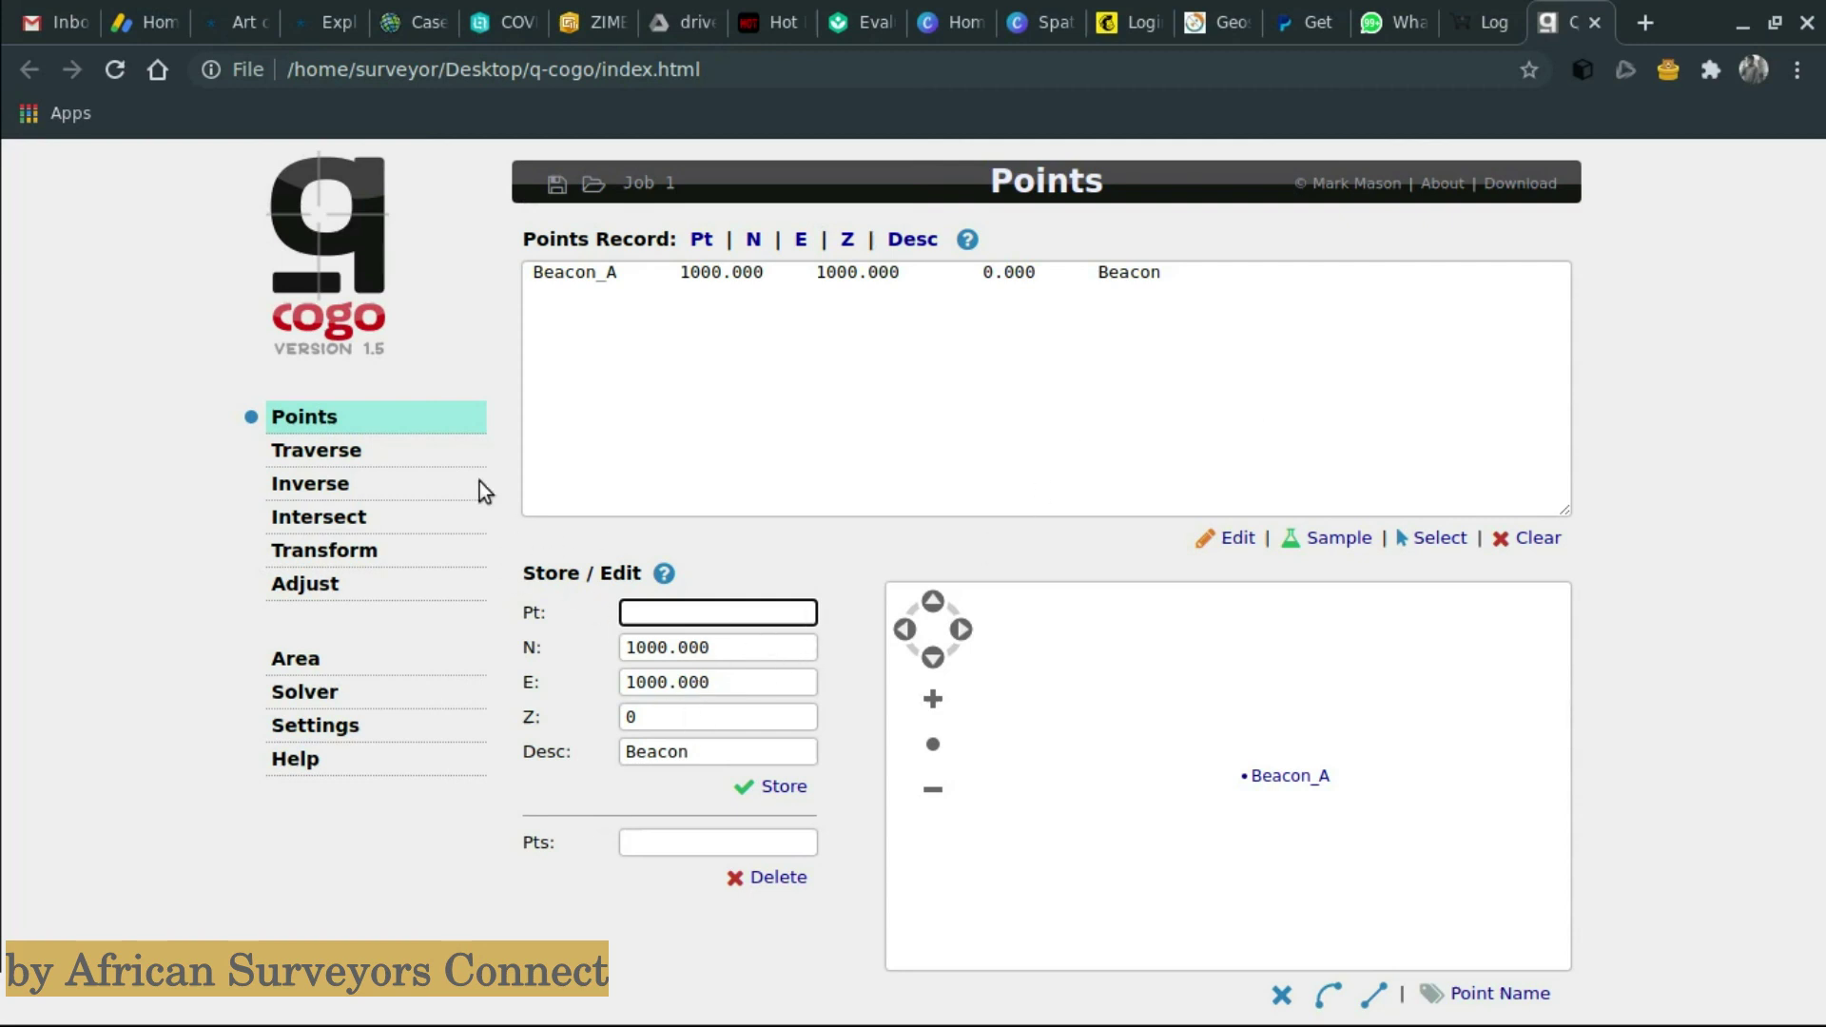
# - Begin a 2D traverse by azimuth with Beacon_A as the starting station
pyautogui.click(327, 464)
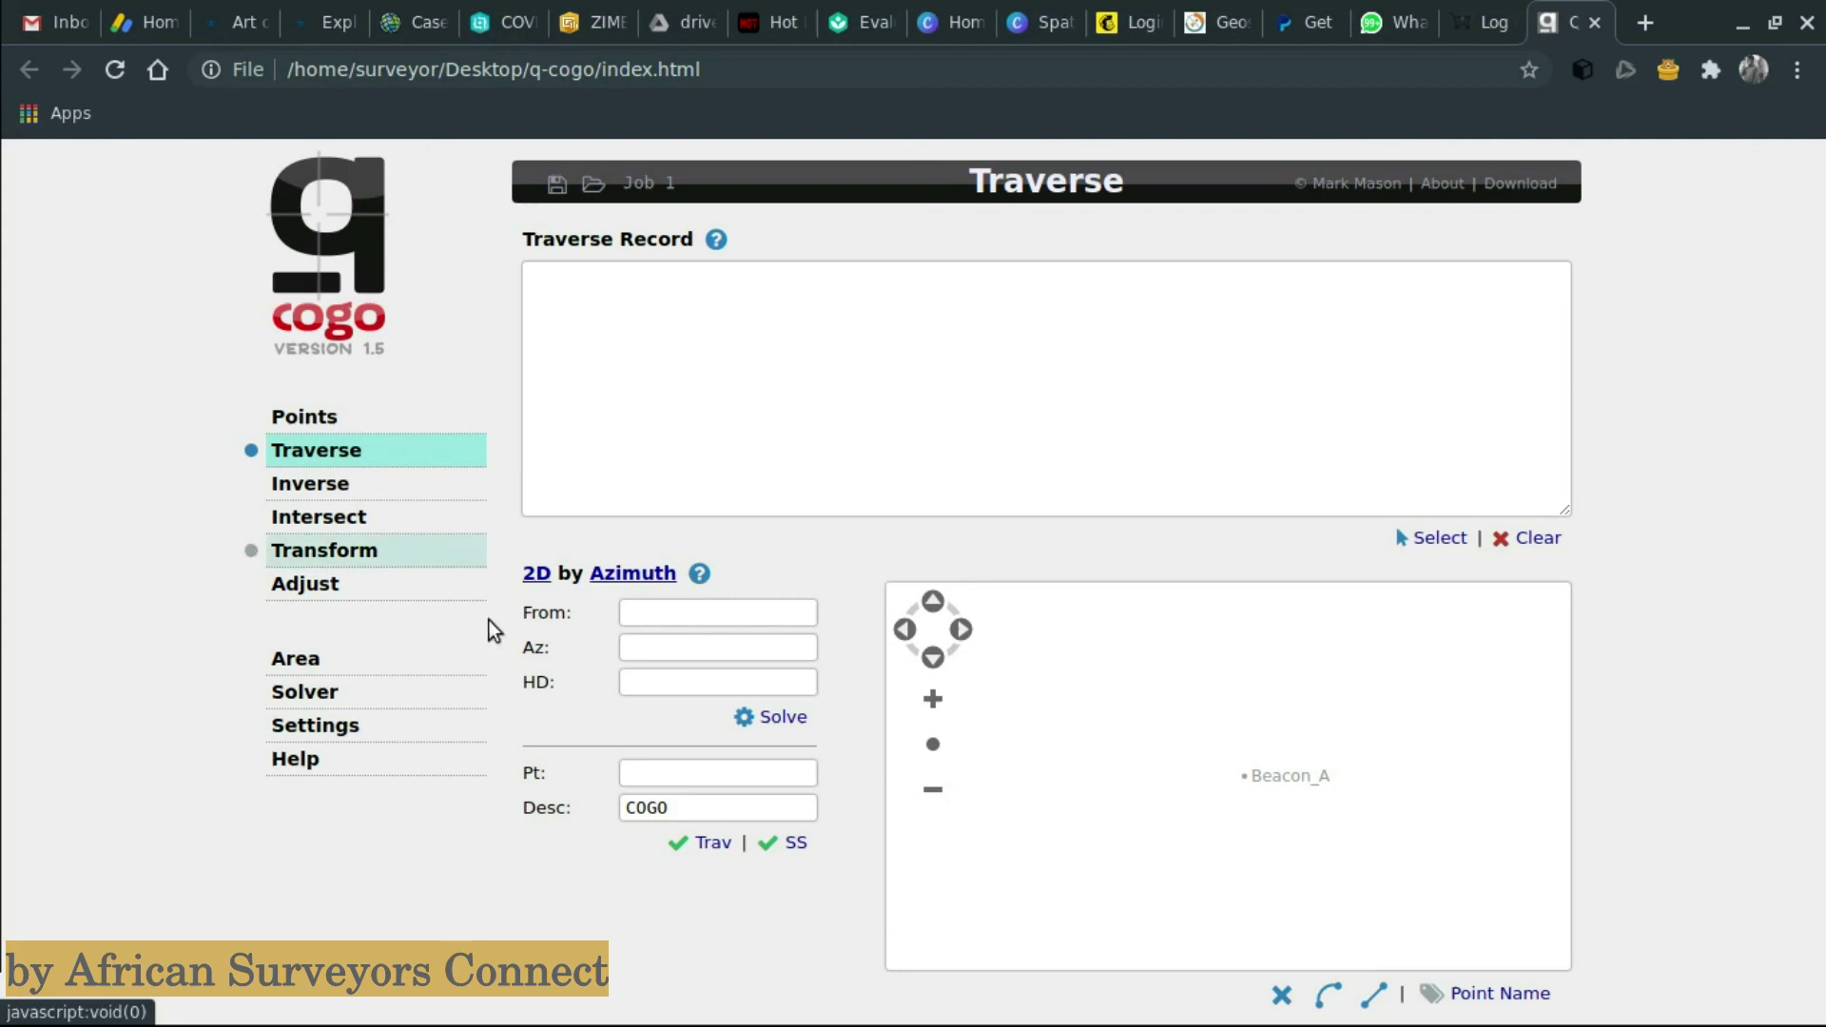
pyautogui.click(638, 609)
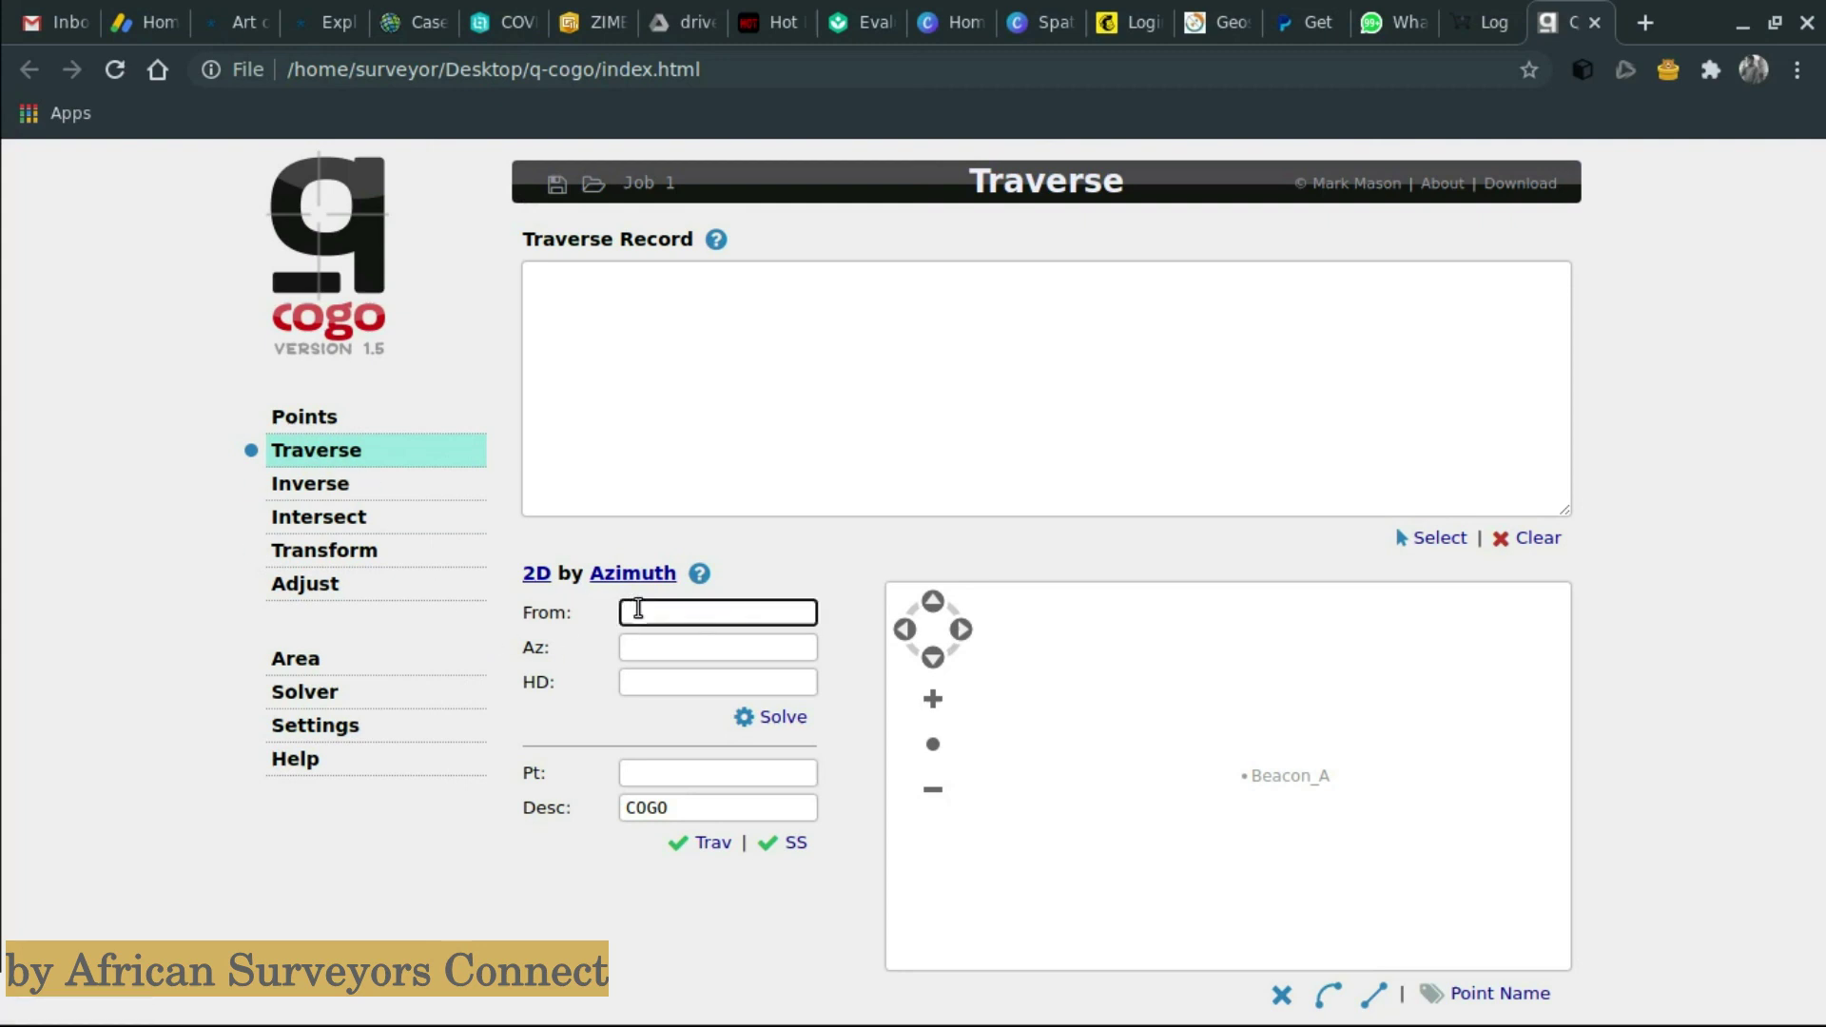
pyautogui.write('B')
pyautogui.click(681, 641)
pyautogui.click(691, 648)
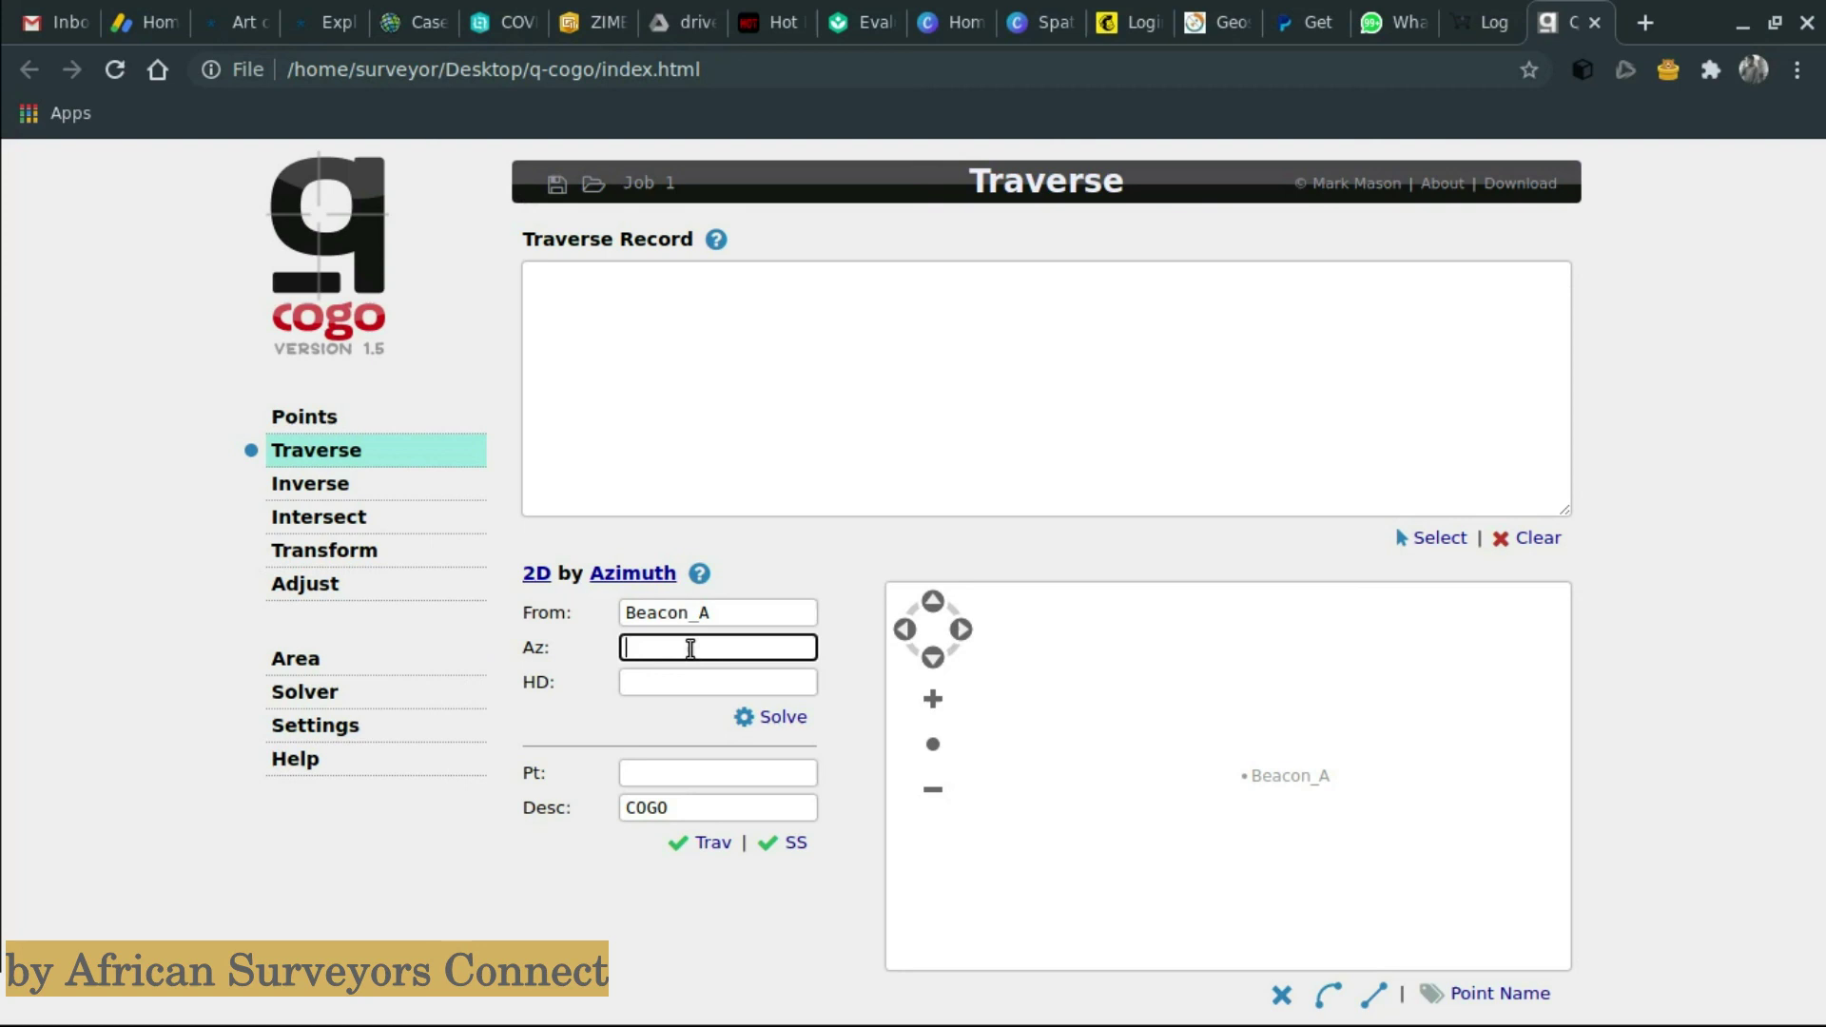
# - Look at the traverse-by-angle mode, return to azimuth mode, and read the Traverse help on angle entry
pyautogui.click(633, 576)
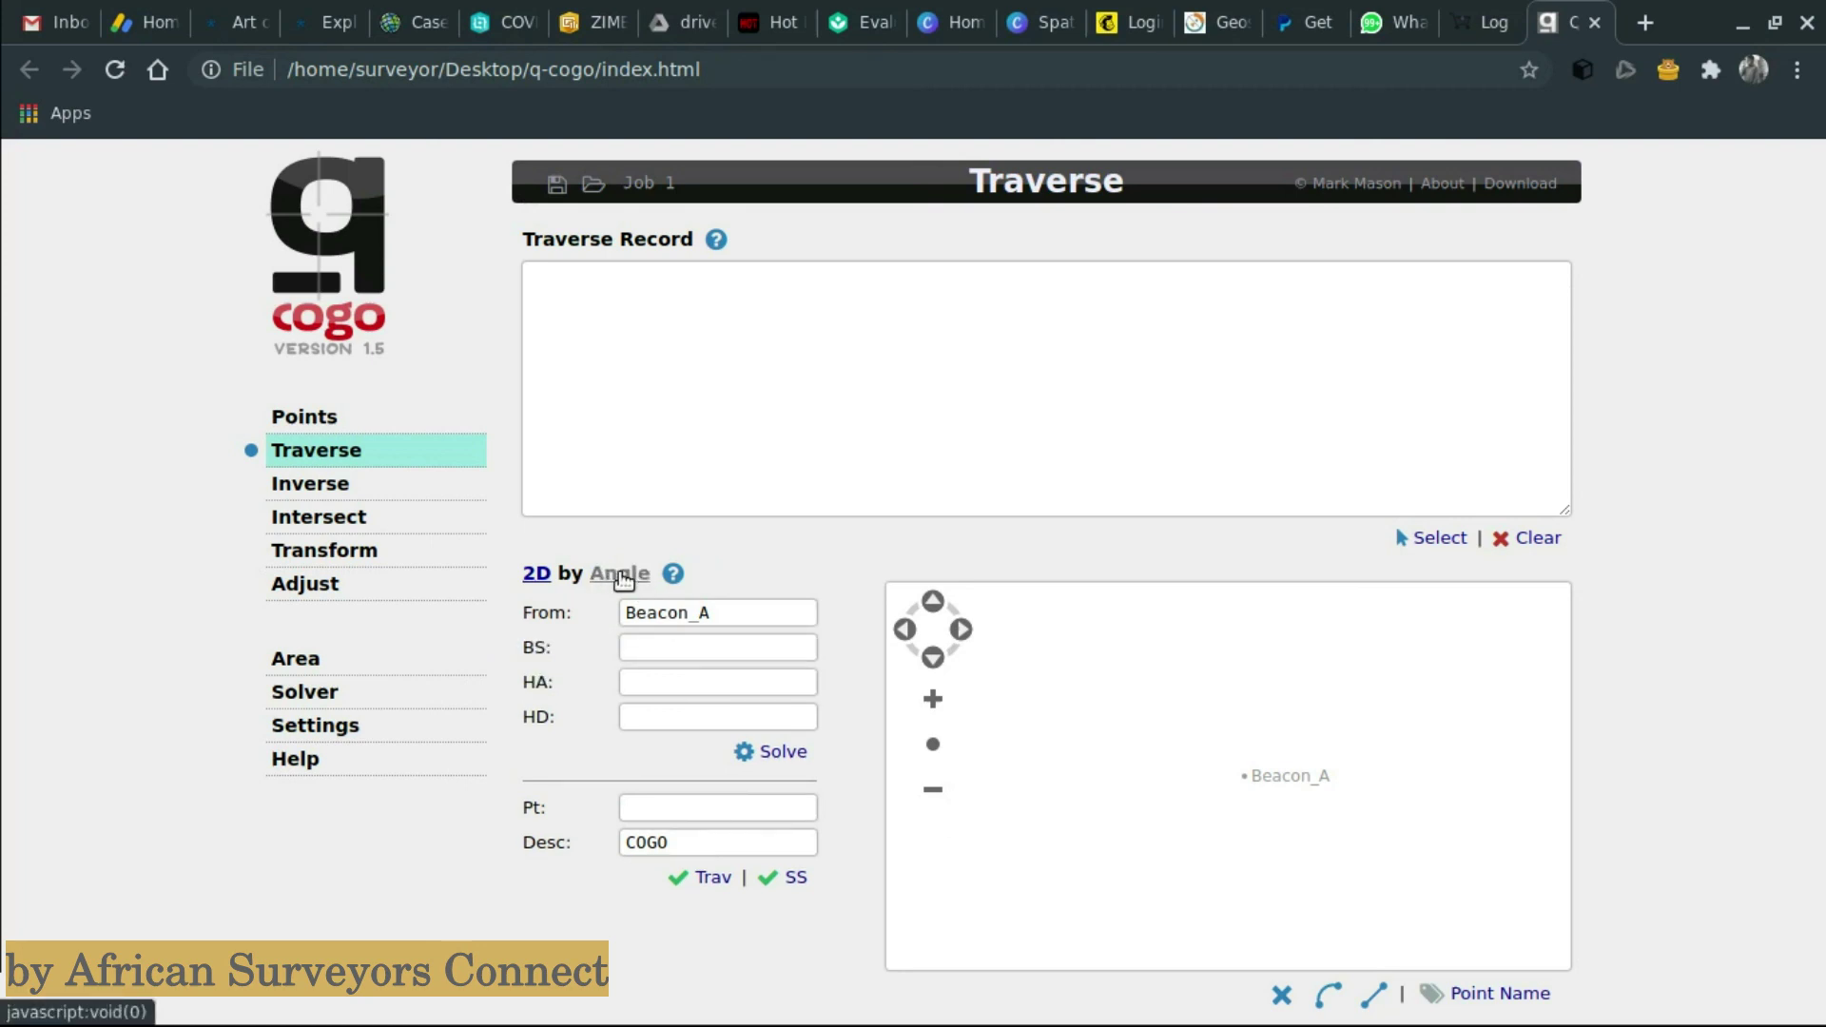
pyautogui.click(630, 576)
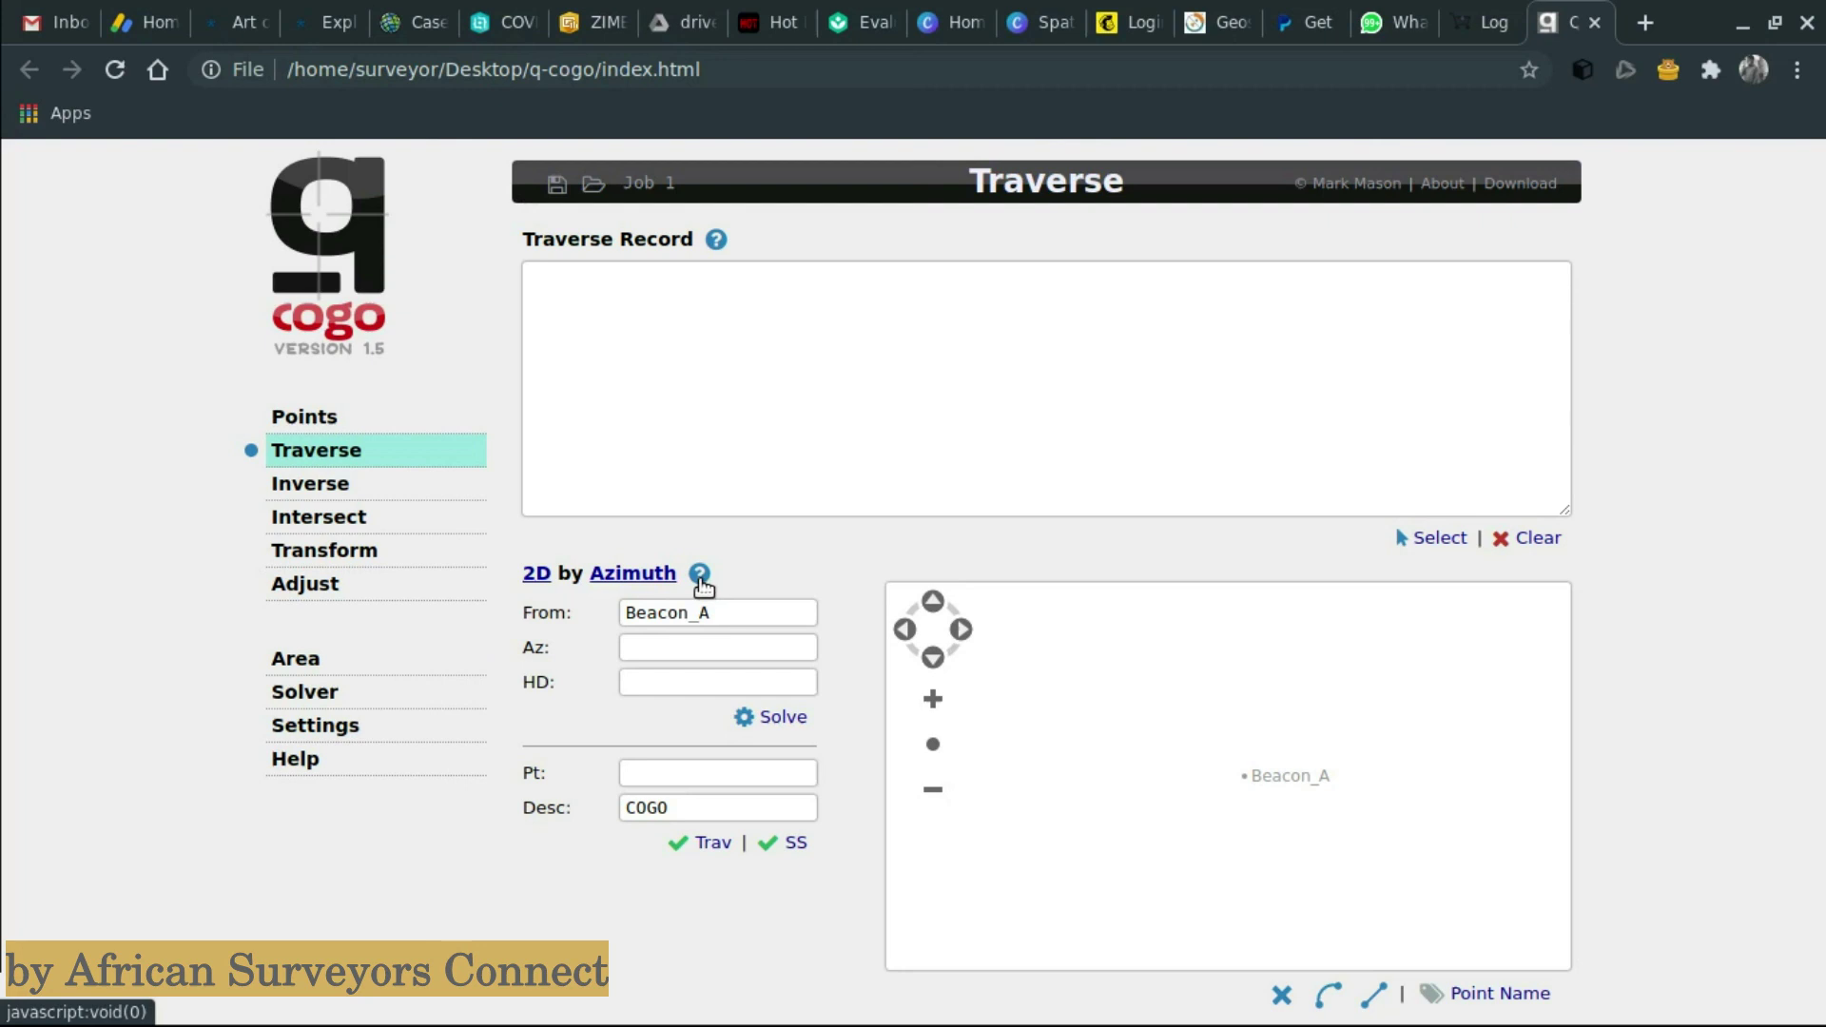
pyautogui.click(702, 582)
pyautogui.scroll(-3, 926, 479)
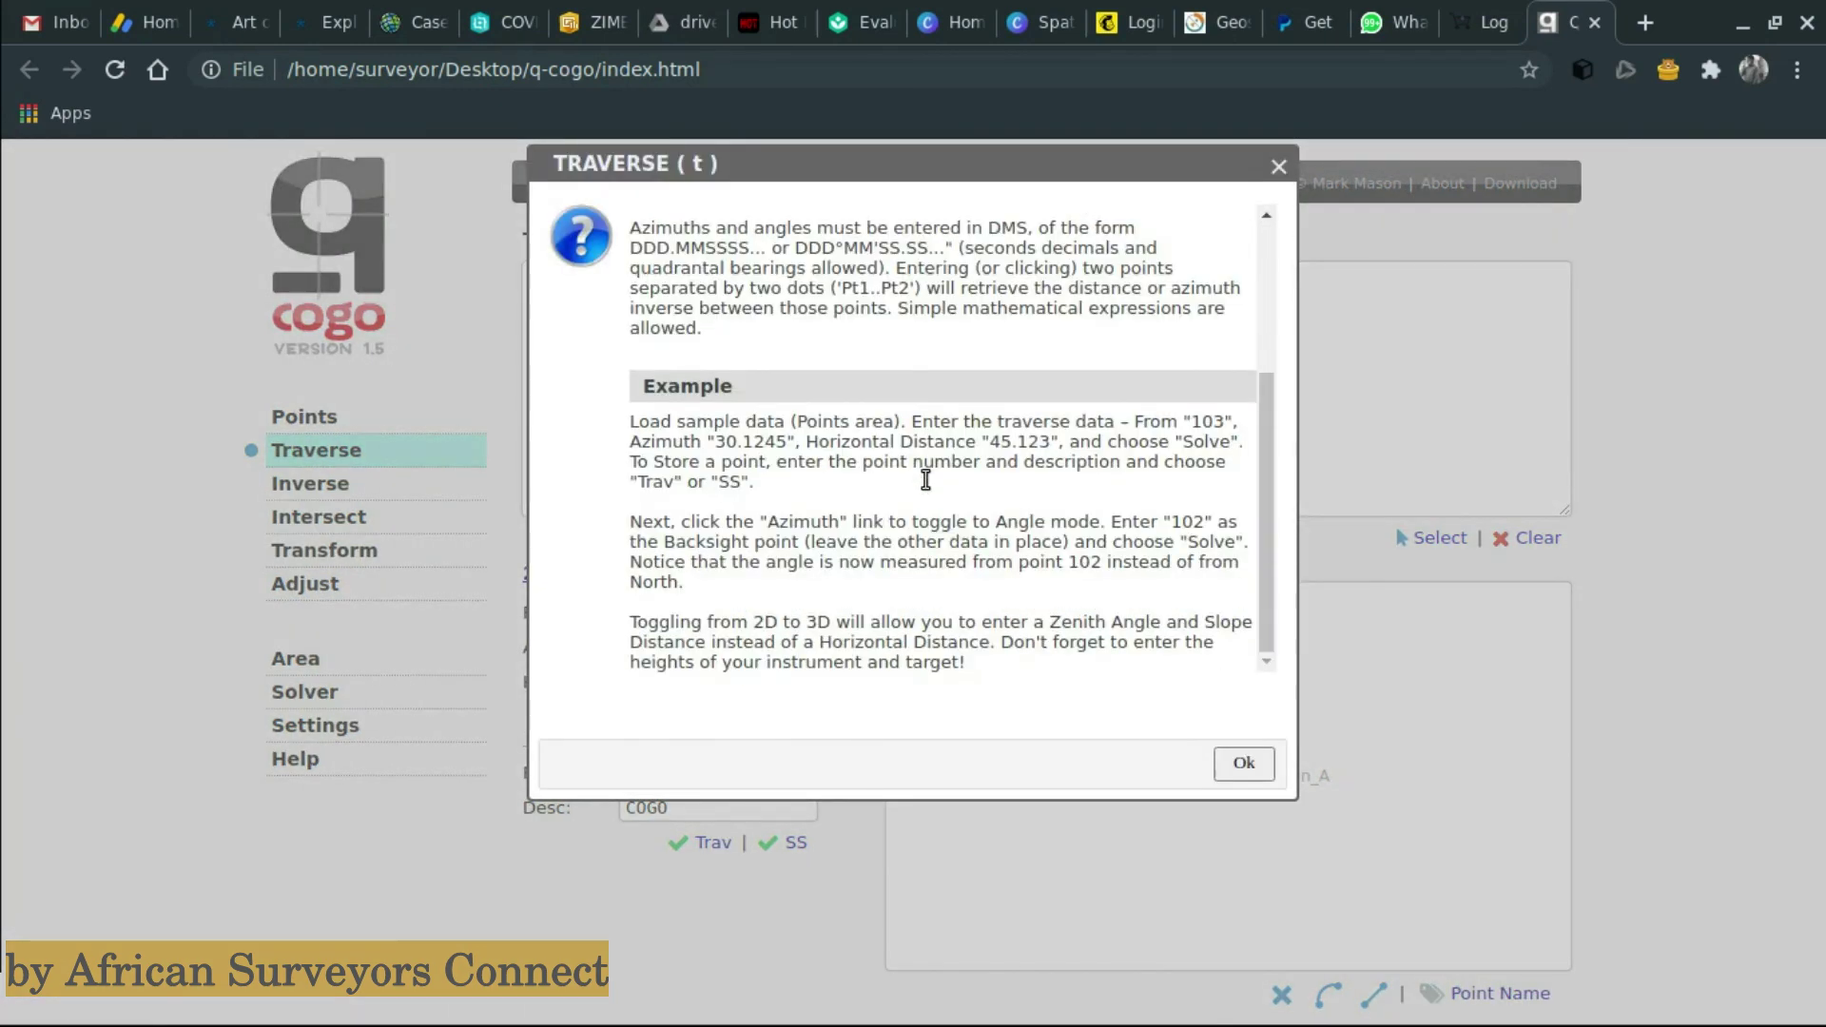
pyautogui.scroll(3, 925, 479)
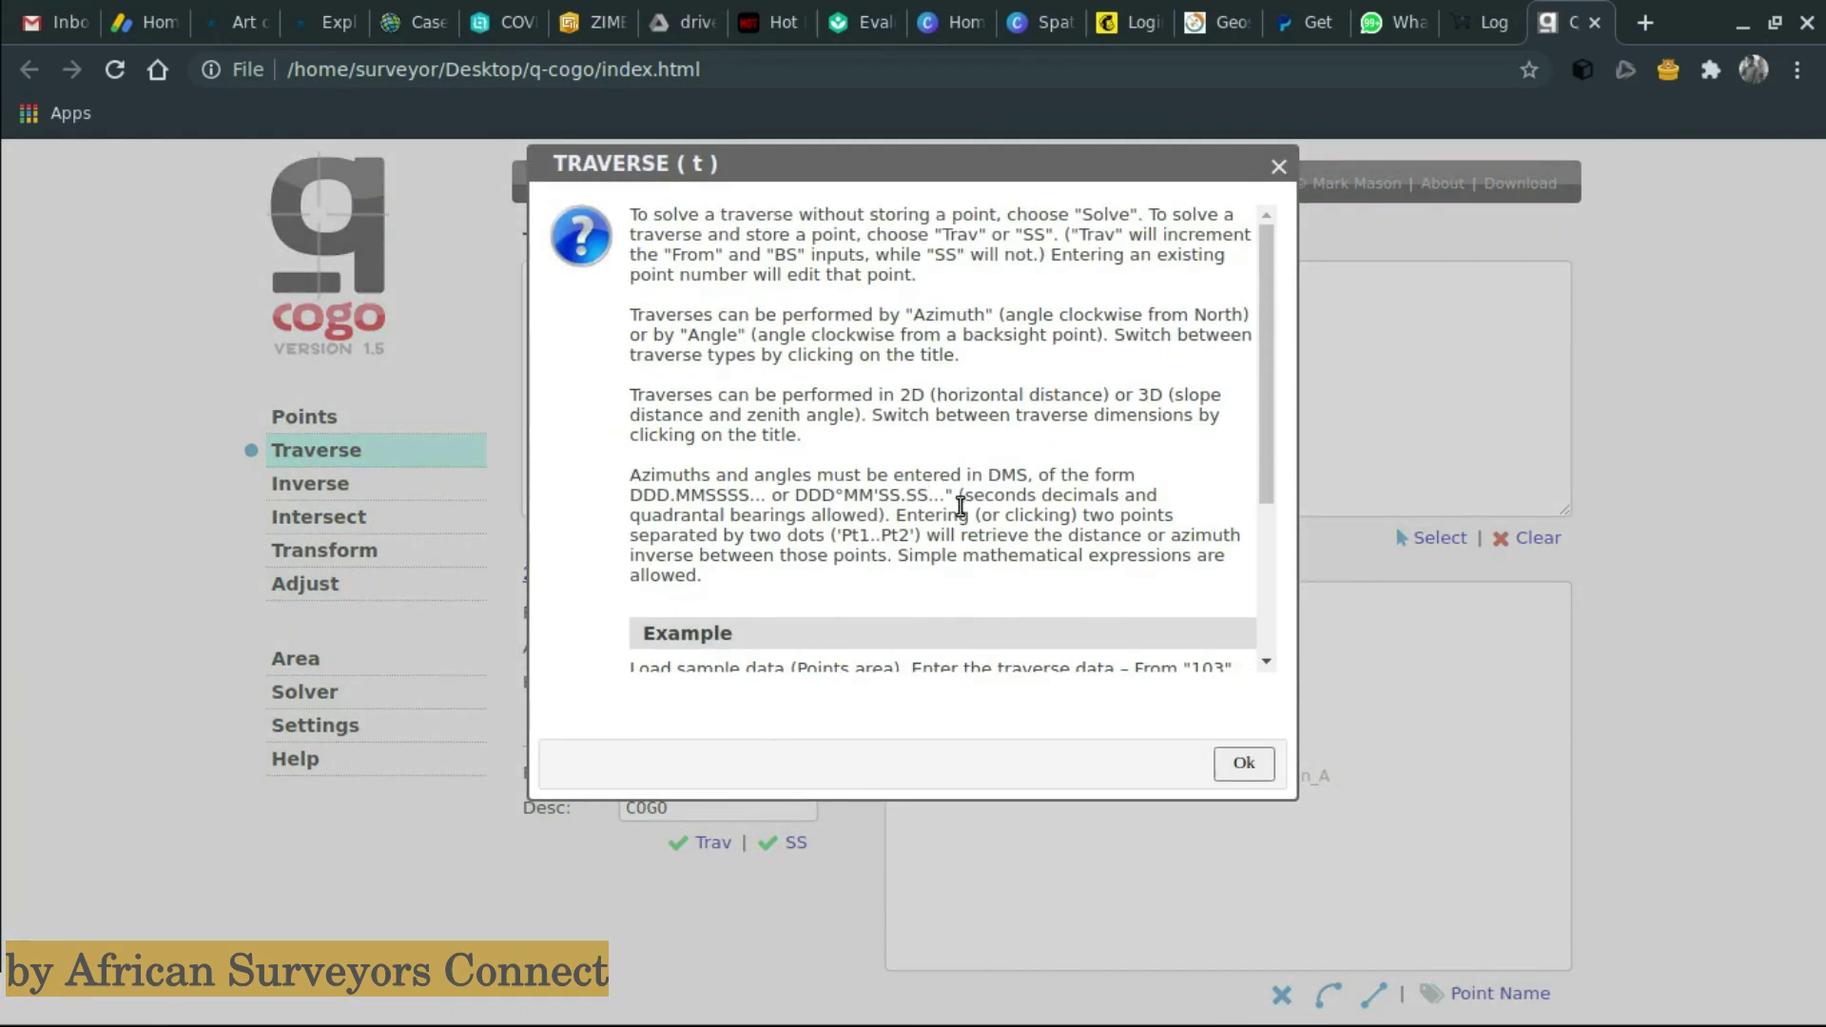
pyautogui.scroll(-3, 951, 466)
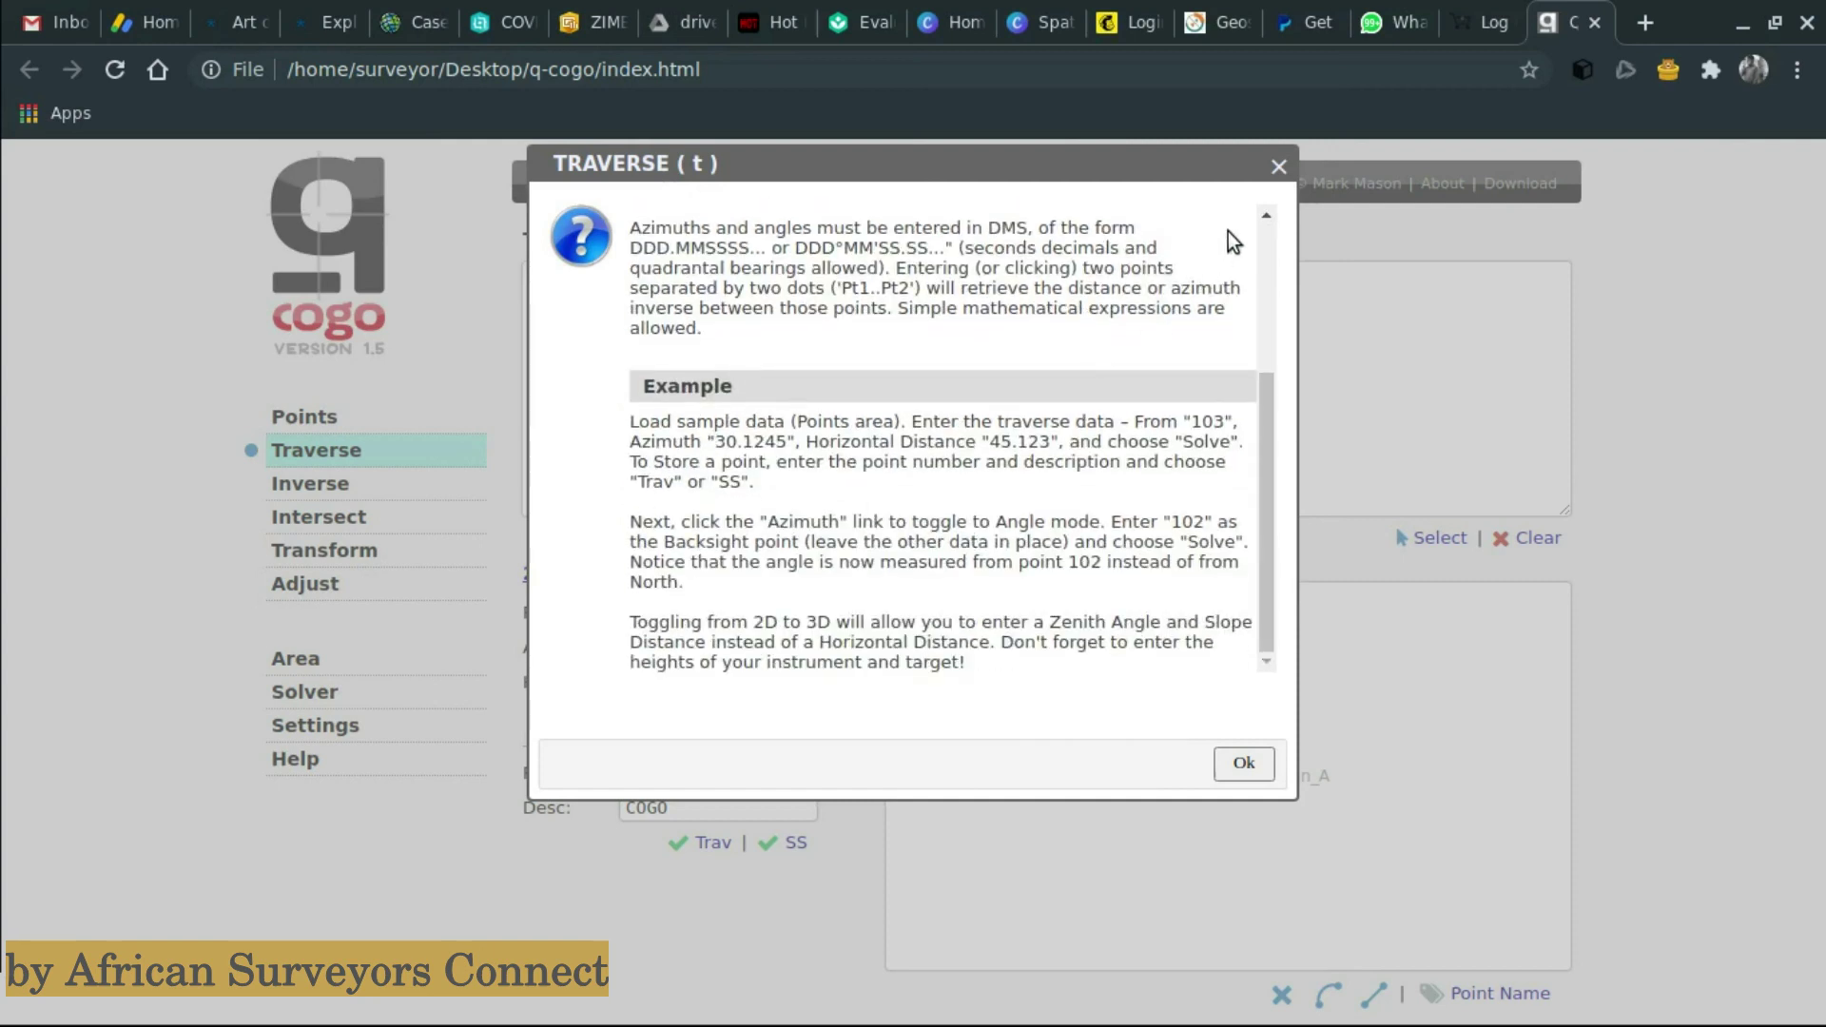
pyautogui.click(1277, 169)
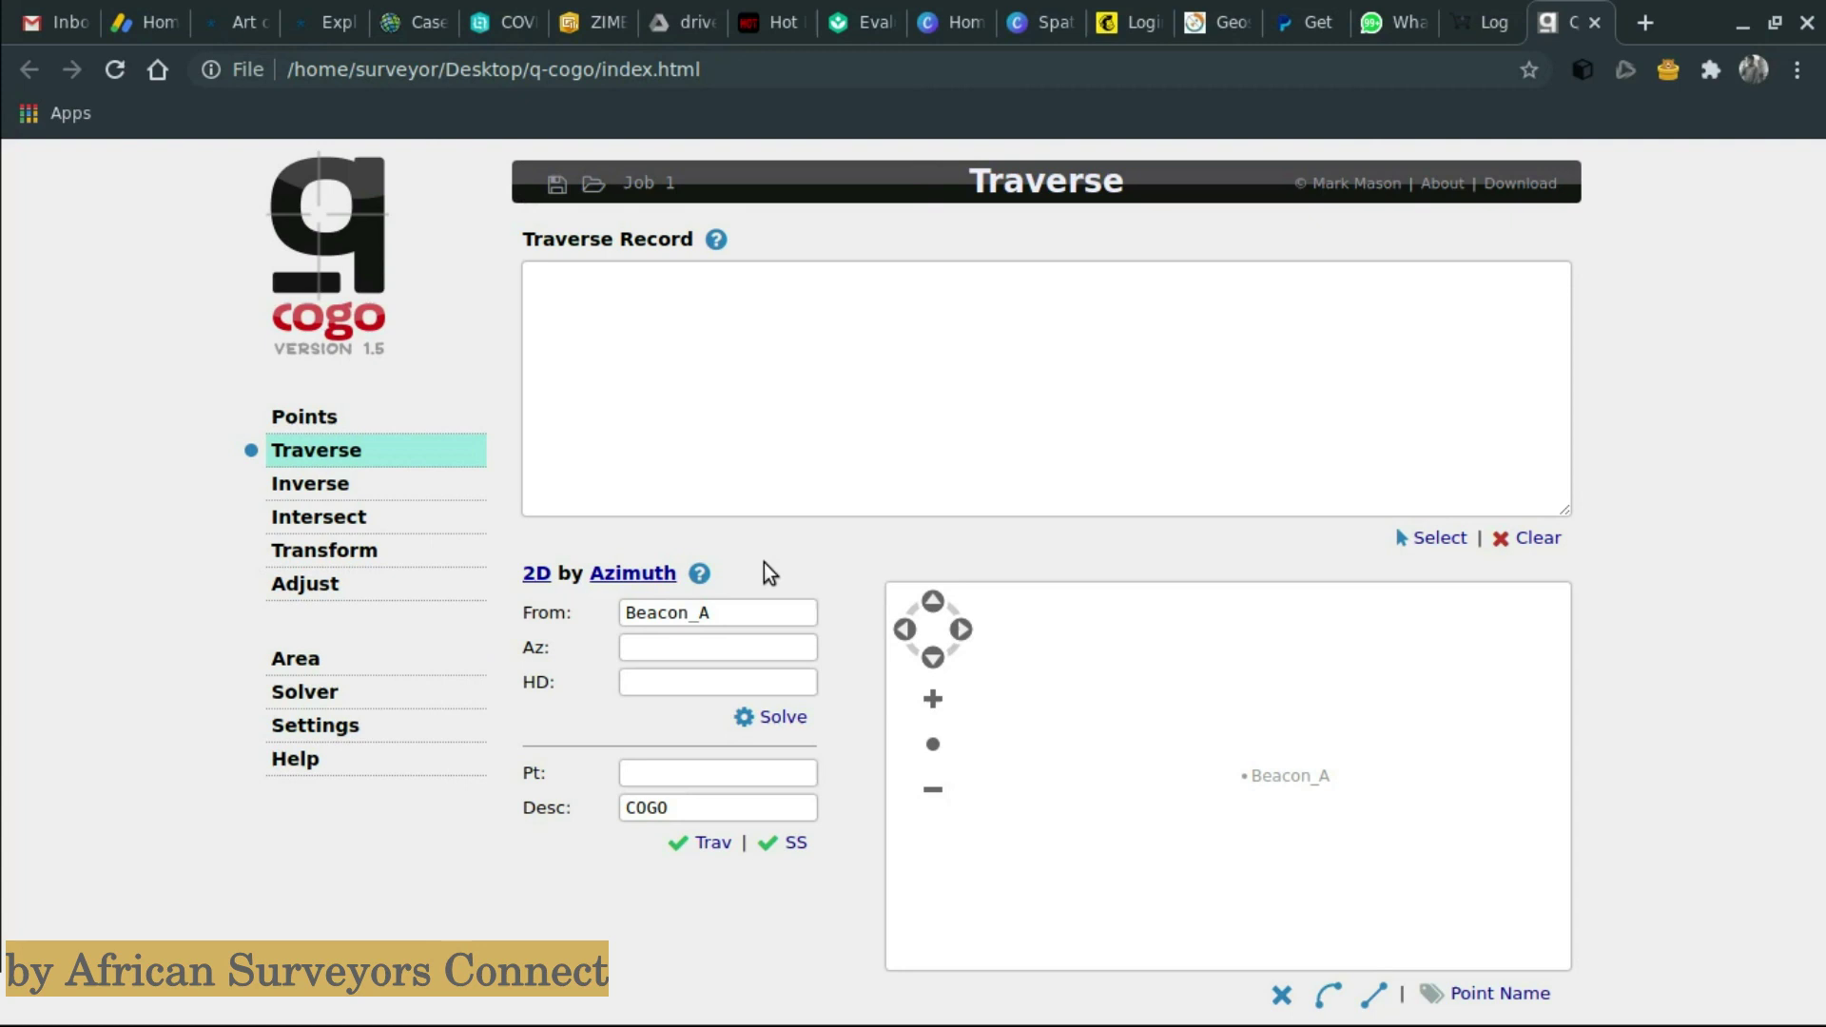
# - Set the leg from Beacon_A to azimuth 1°15'16" and horizontal distance 32.607
pyautogui.click(724, 650)
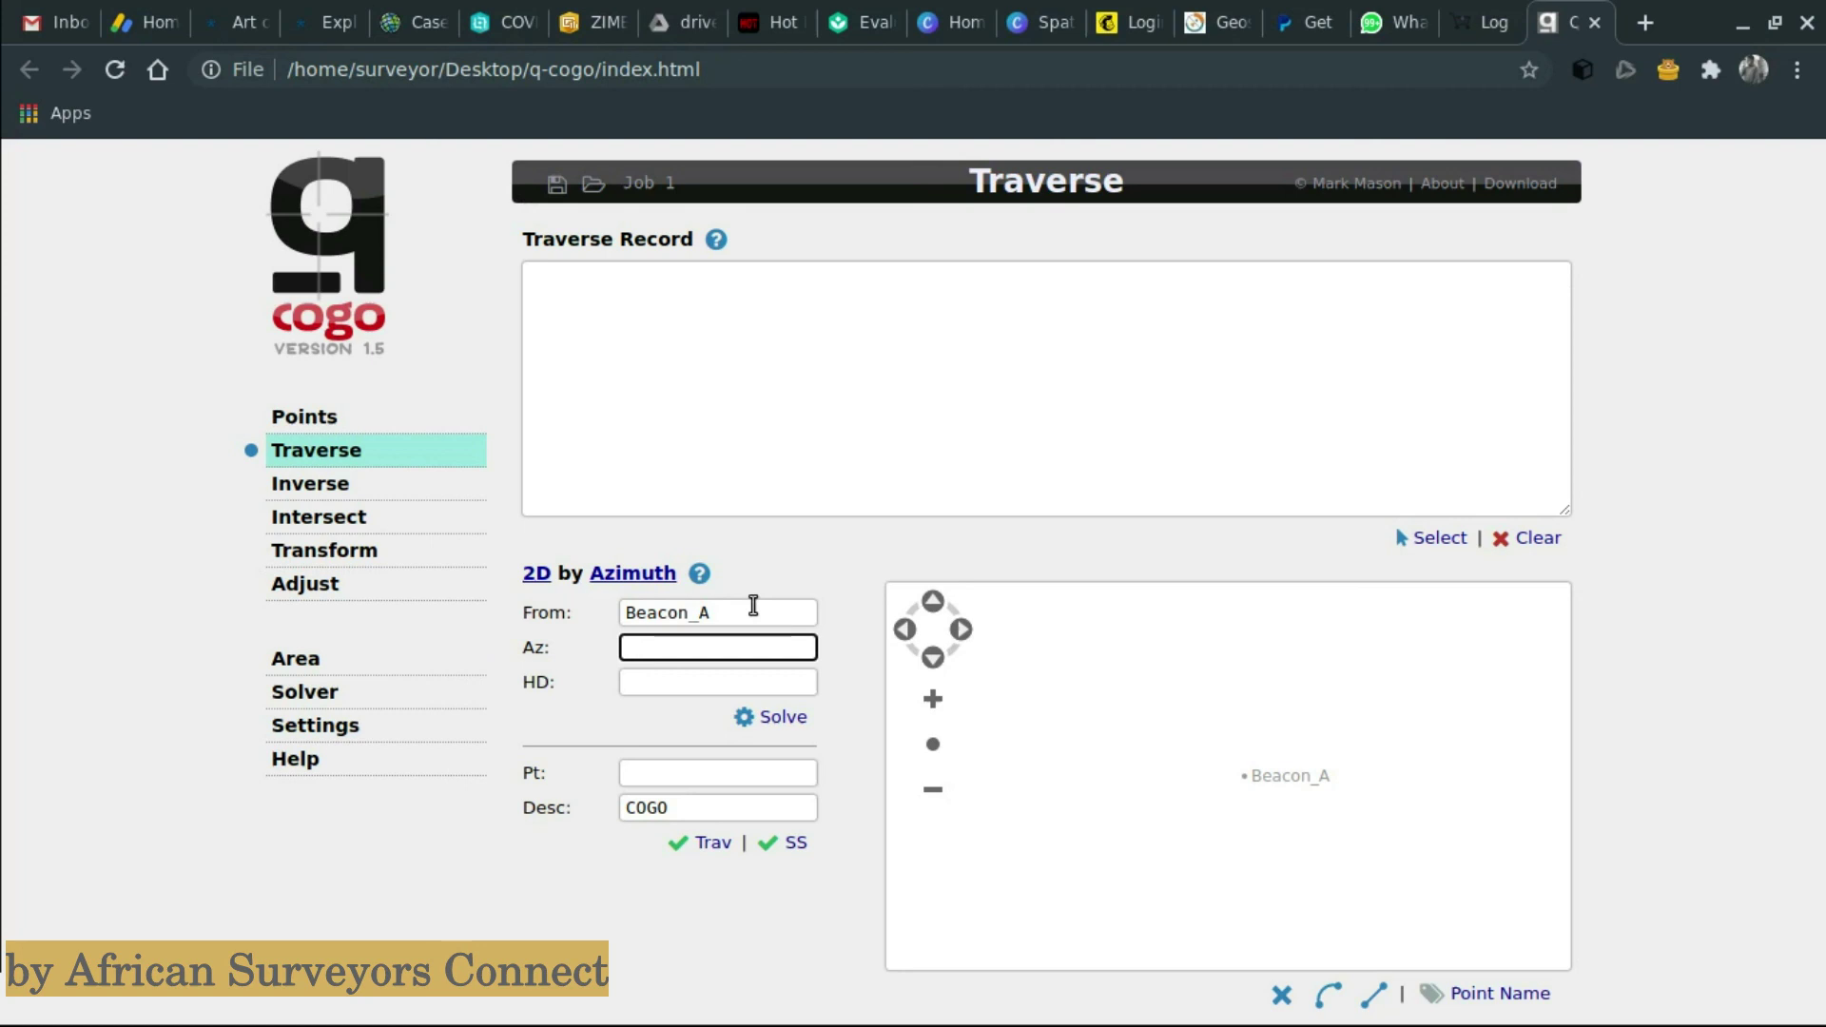
pyautogui.write('01.1516')
pyautogui.press('Tab')
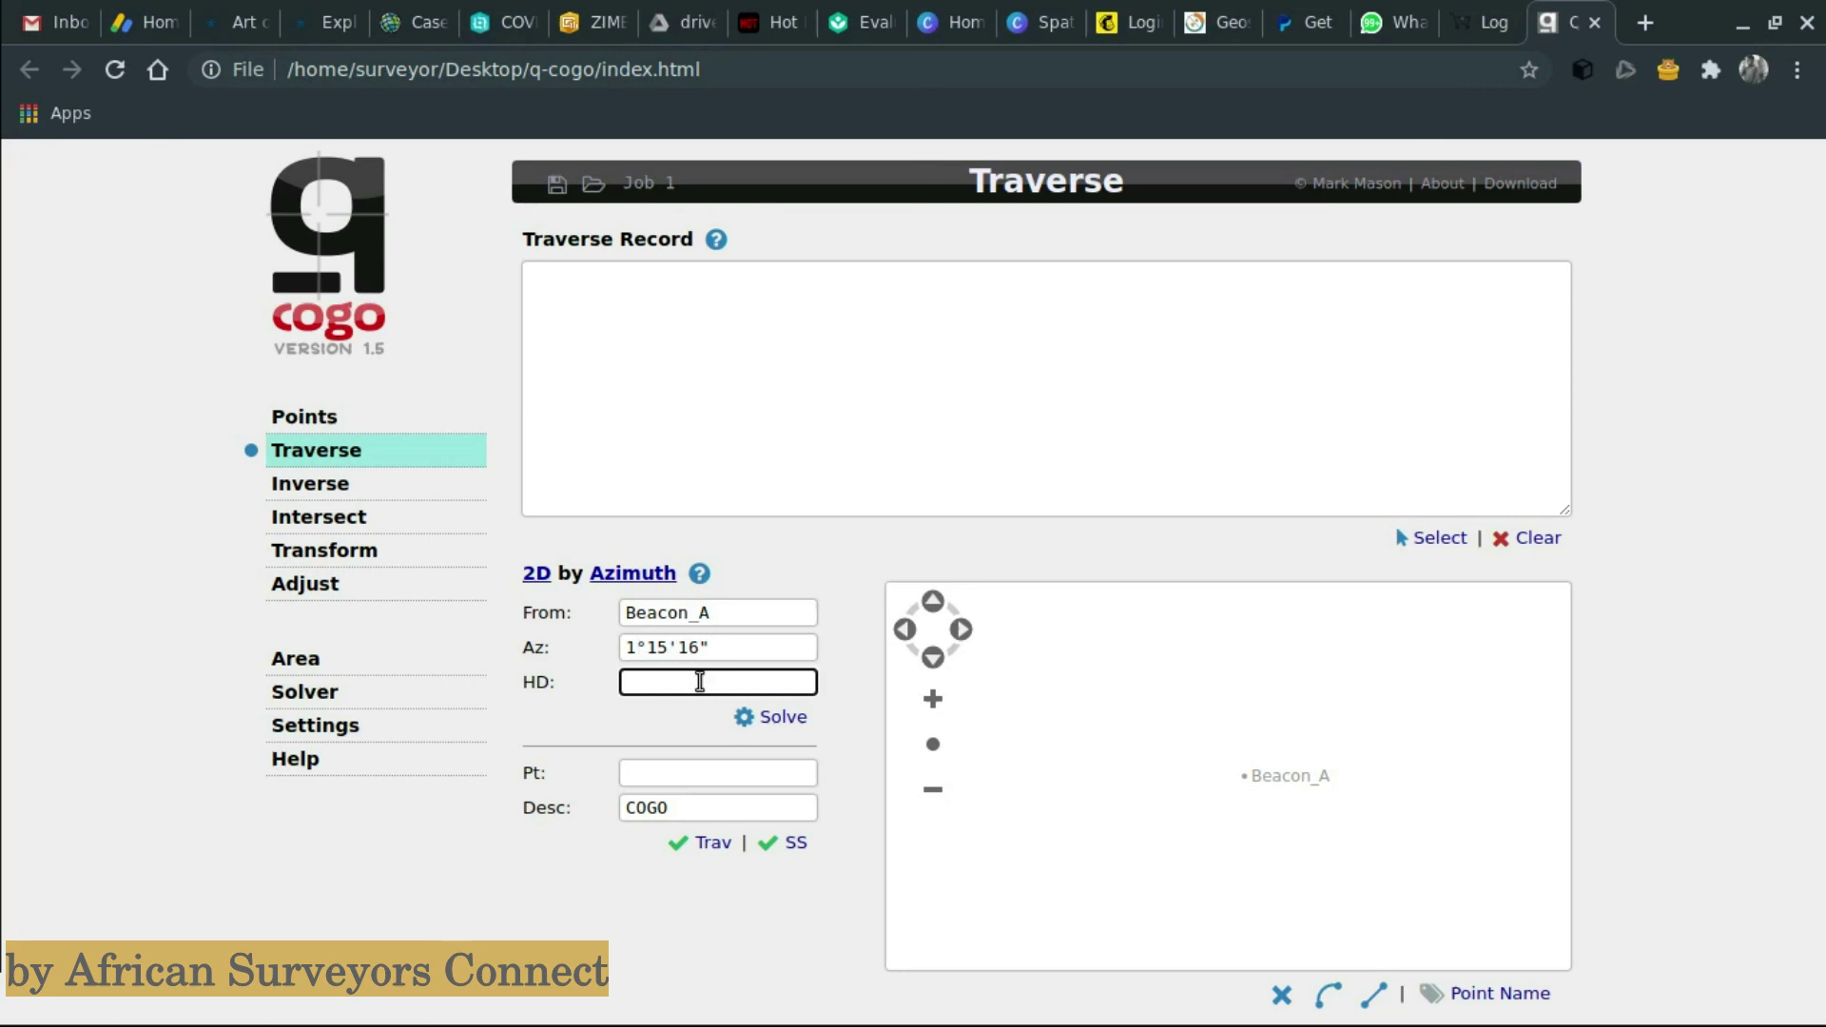
pyautogui.write('32.607')
pyautogui.click(615, 718)
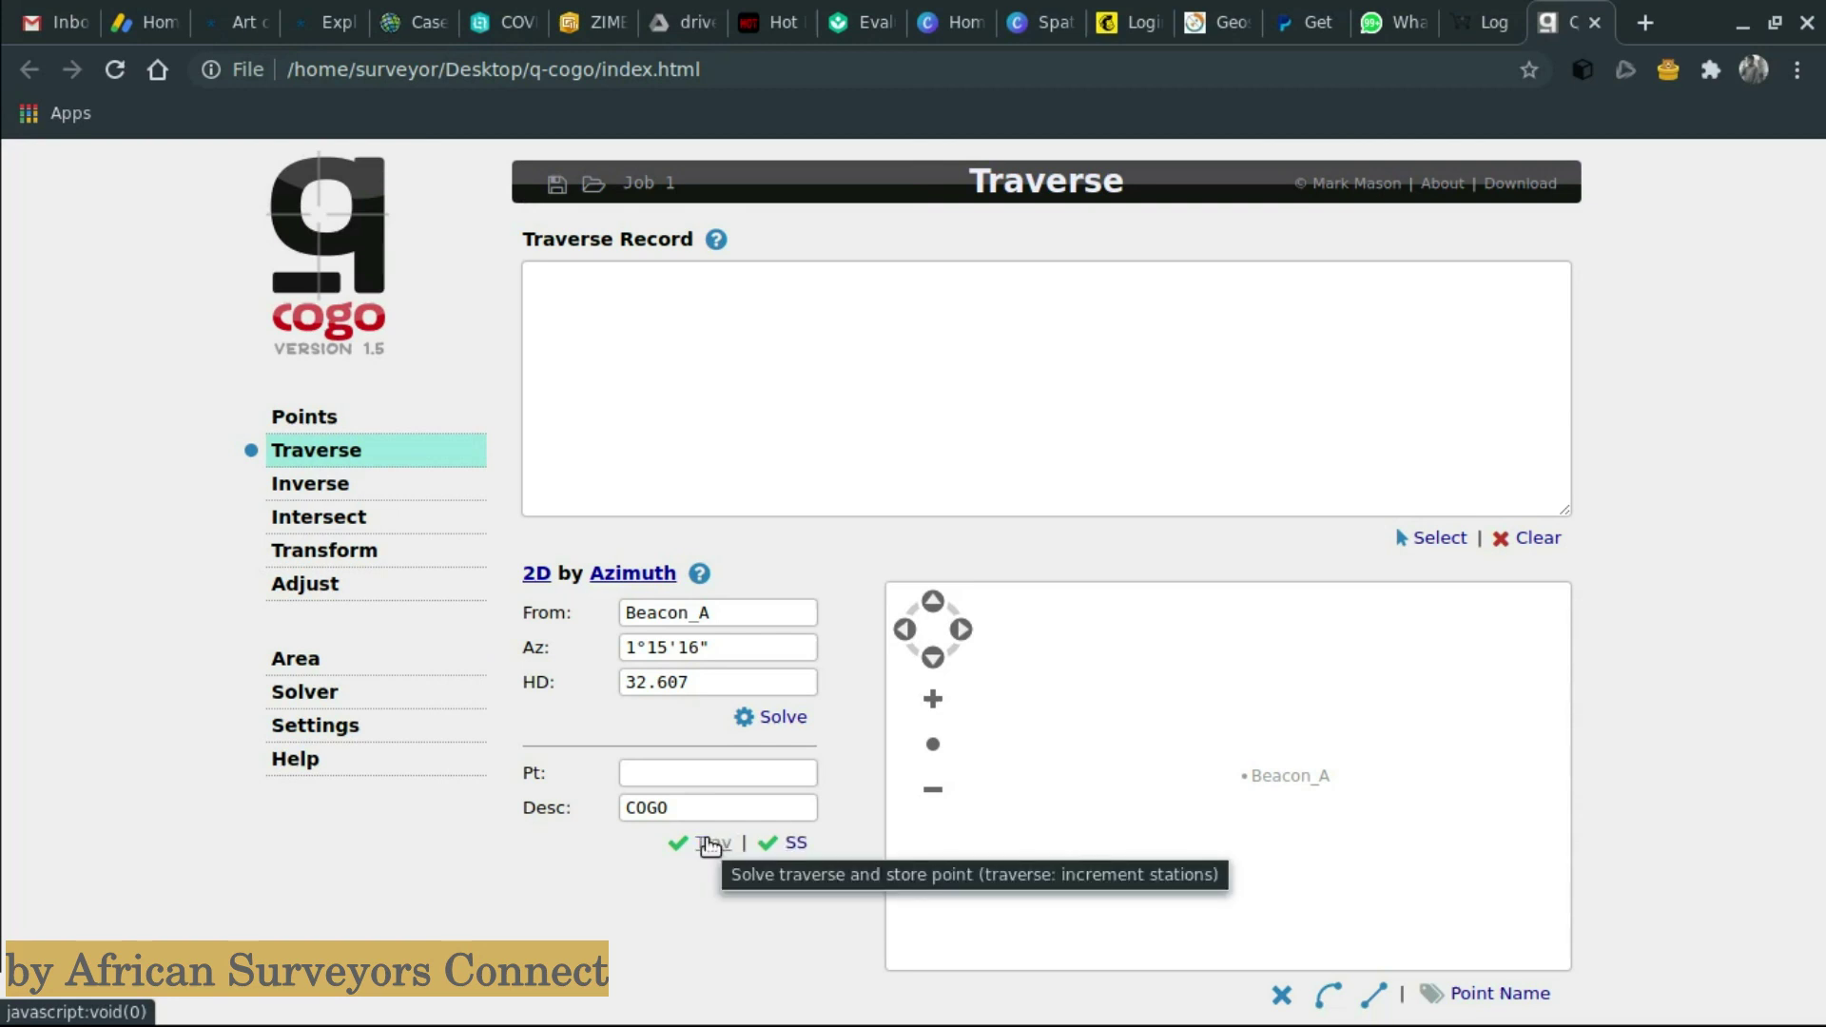
# - Name the new traverse point S2 and store it as the next traverse station
pyautogui.click(710, 846)
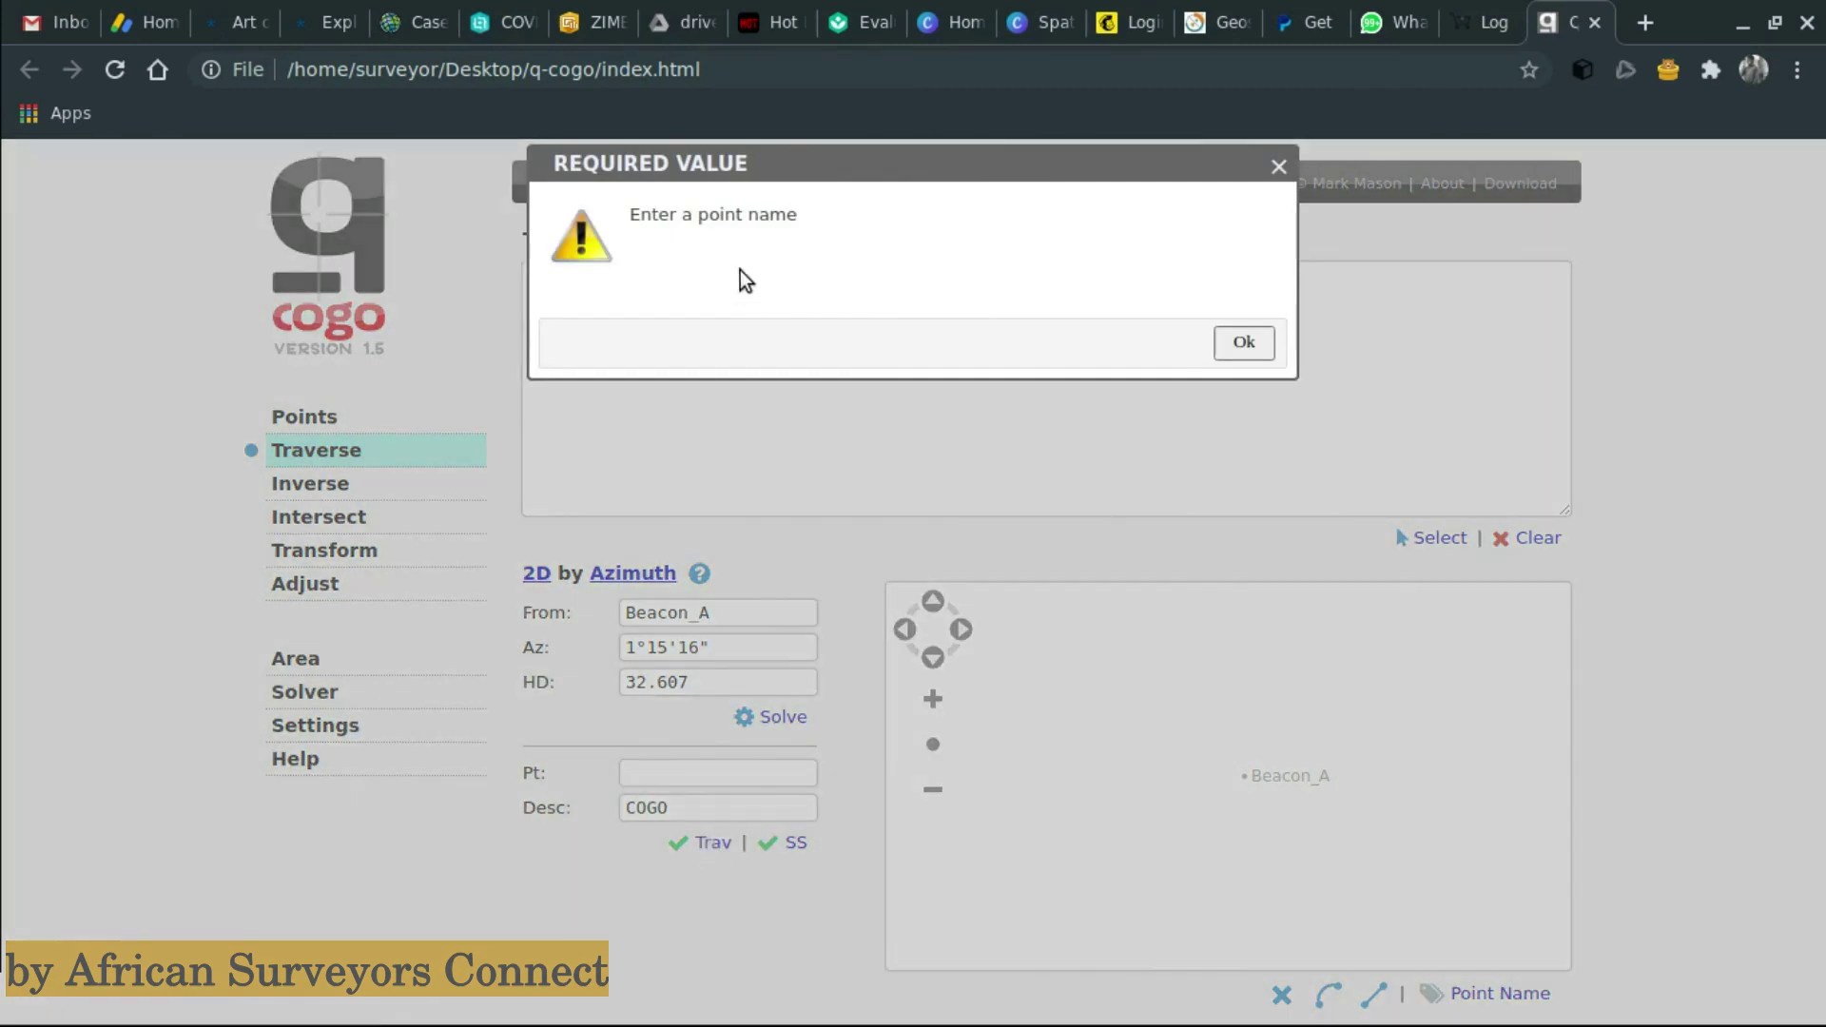
pyautogui.click(1280, 168)
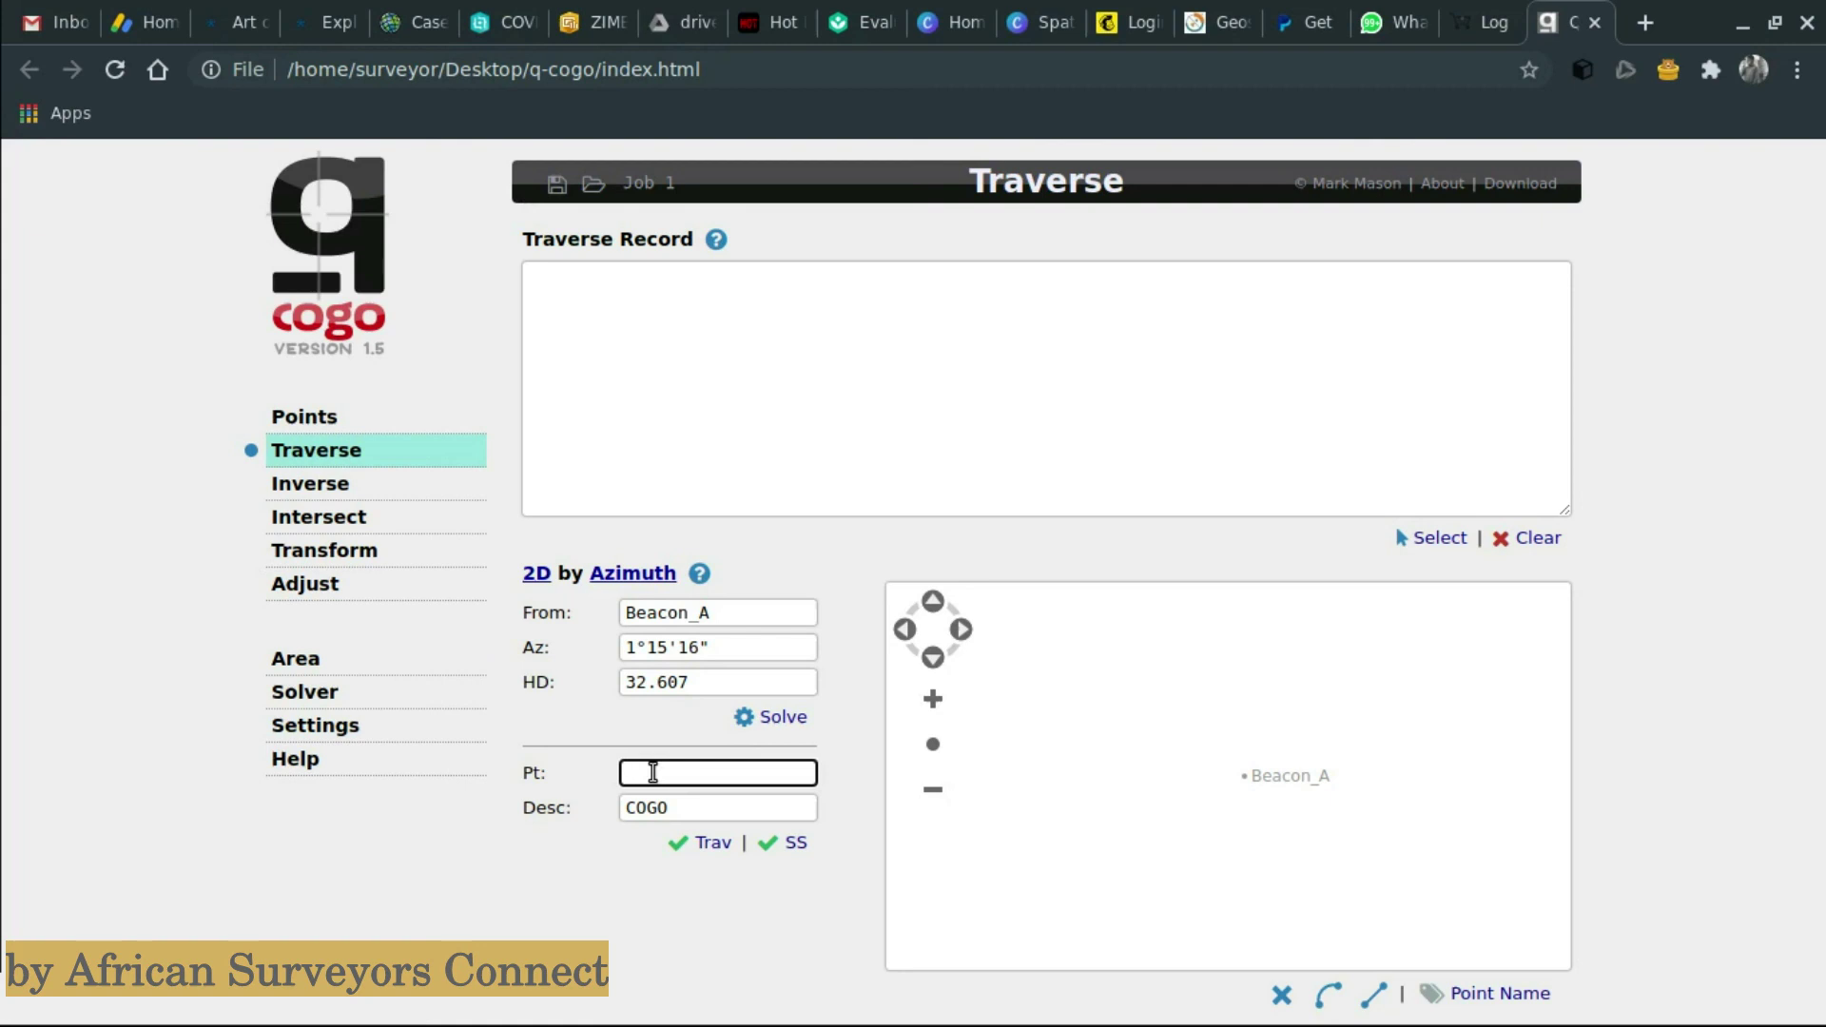
pyautogui.write('S2')
pyautogui.click(704, 844)
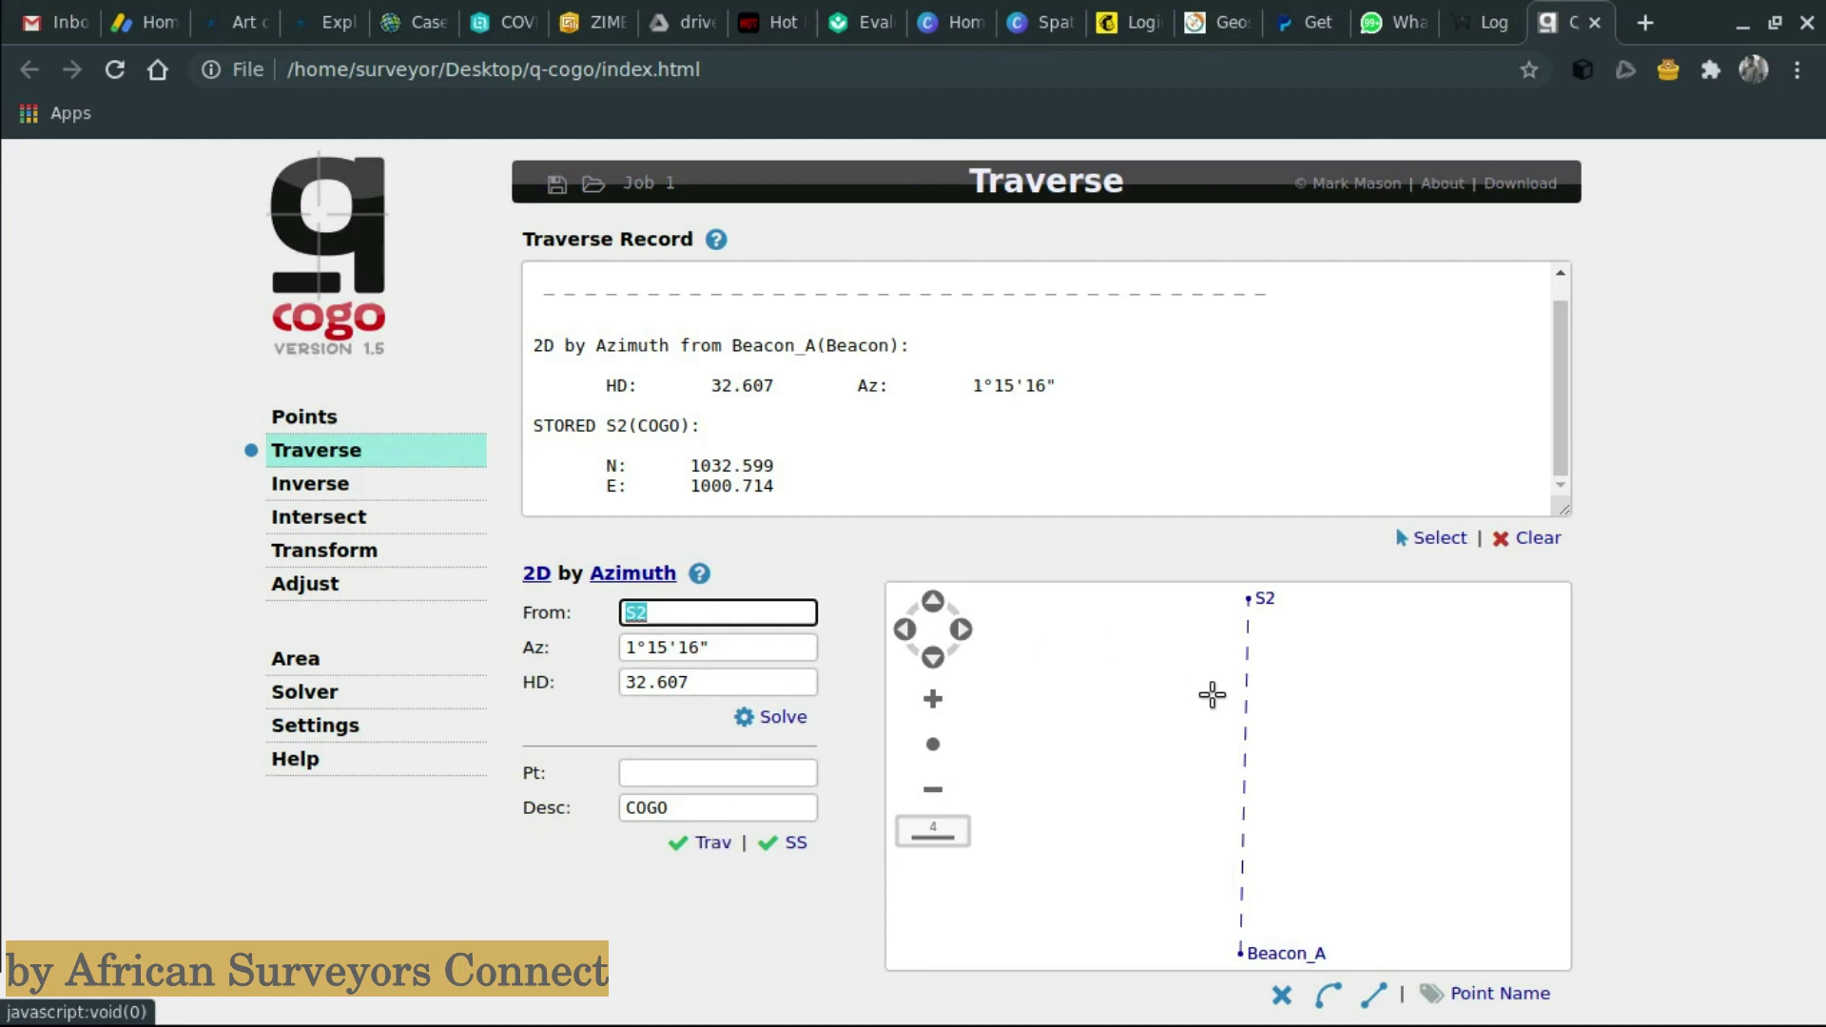
pyautogui.scroll(-1, 1271, 763)
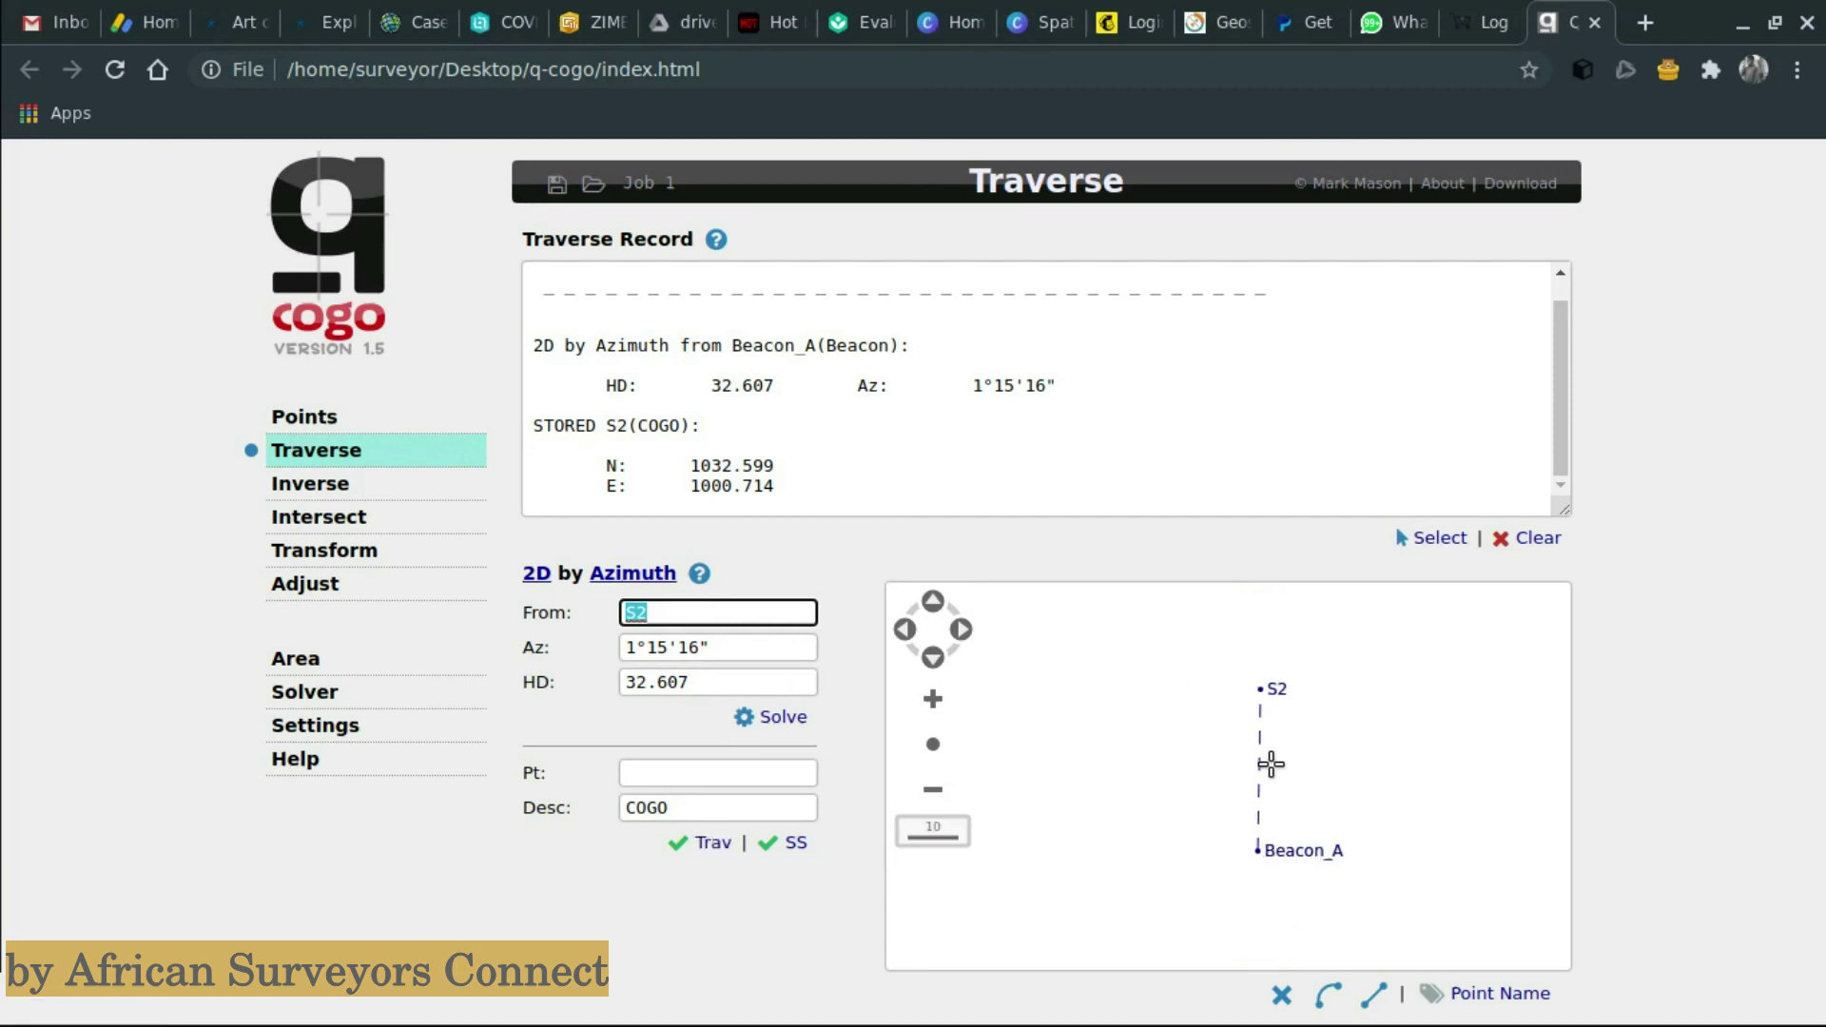
pyautogui.click(1227, 795)
pyautogui.scroll(-1, 1230, 792)
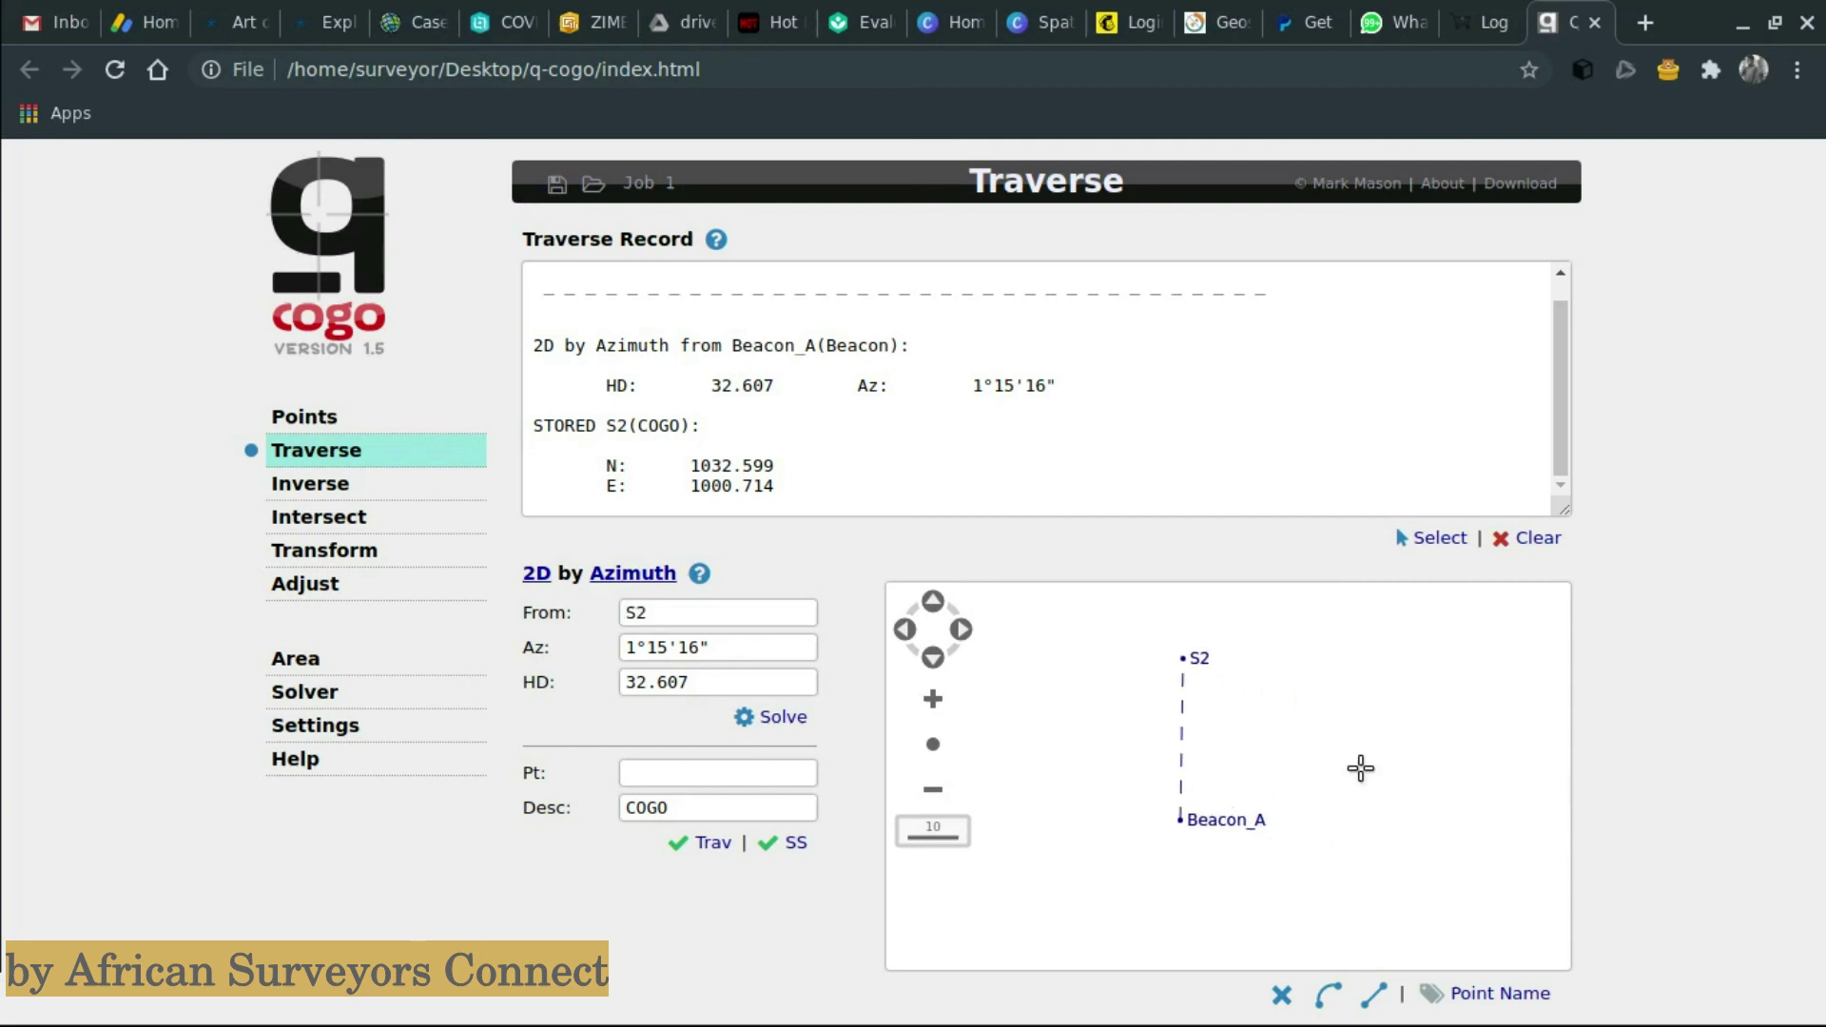
pyautogui.moveTo(1246, 758); pyautogui.dragTo(1290, 803)
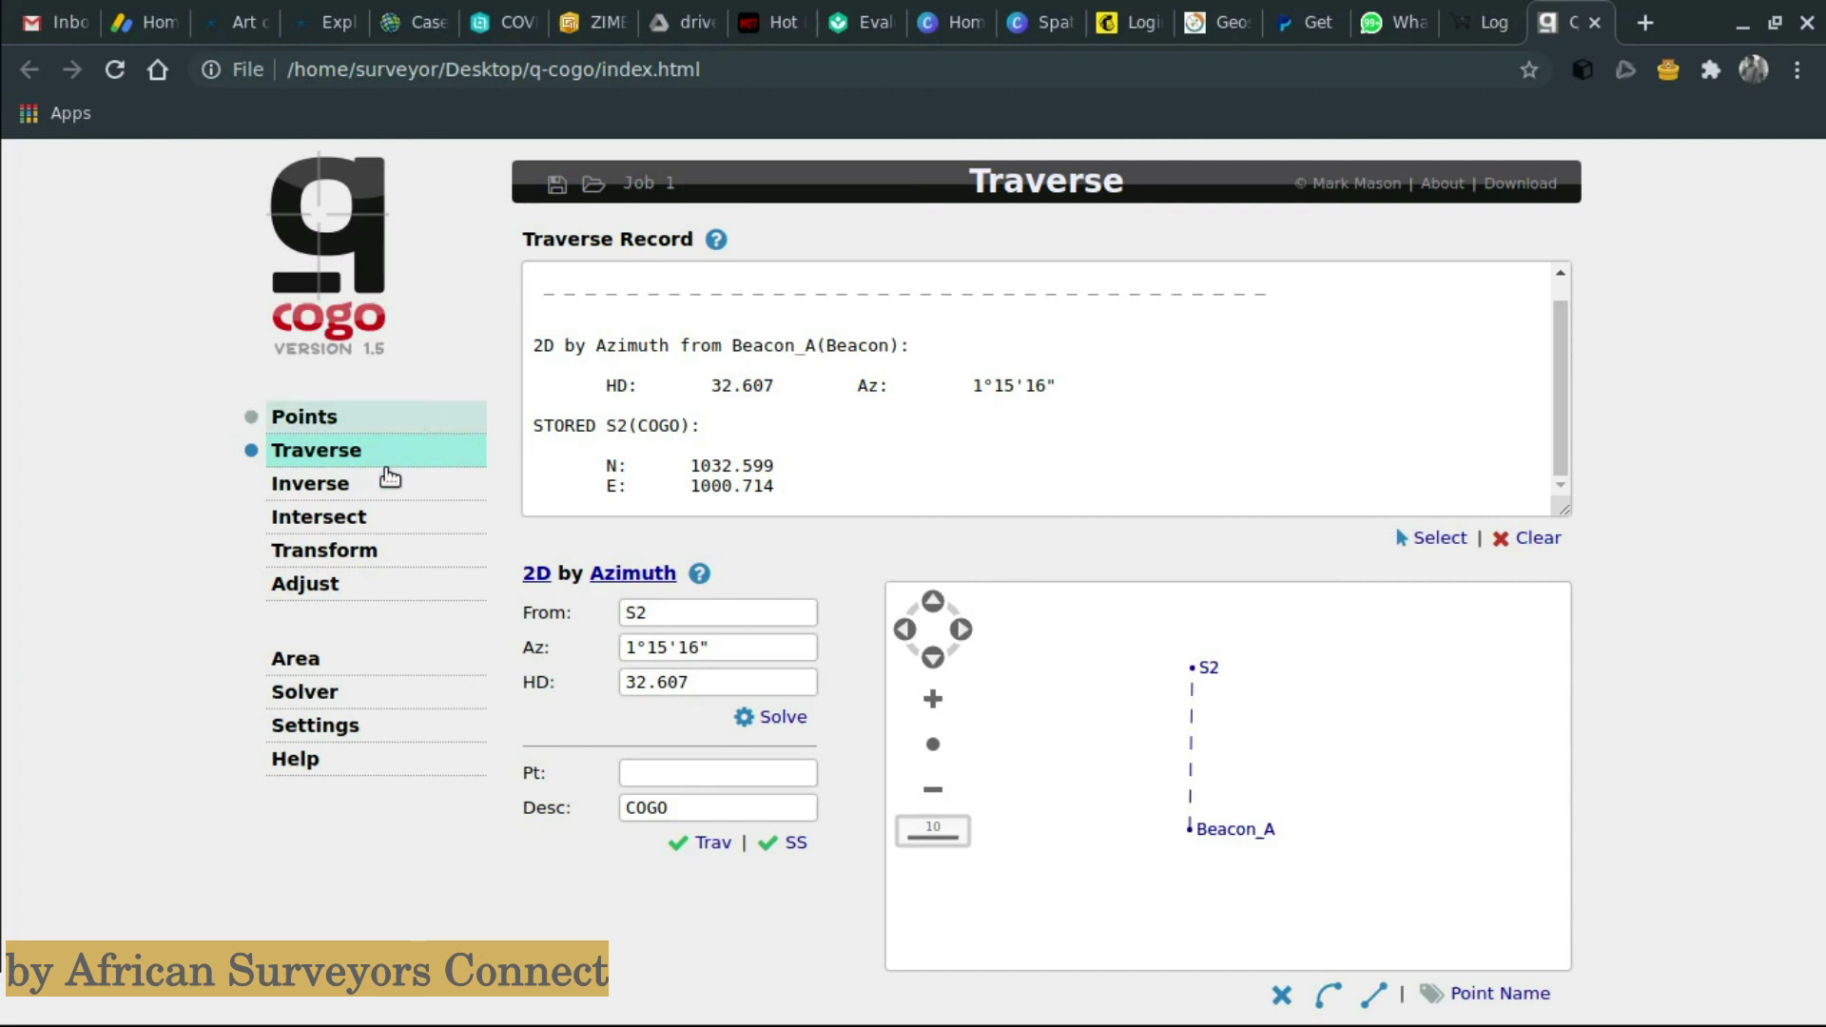
# - Set the leg from S2 to azimuth 77°54'36" and horizontal distance 33.707
pyautogui.doubleClick(653, 611)
pyautogui.click(653, 612)
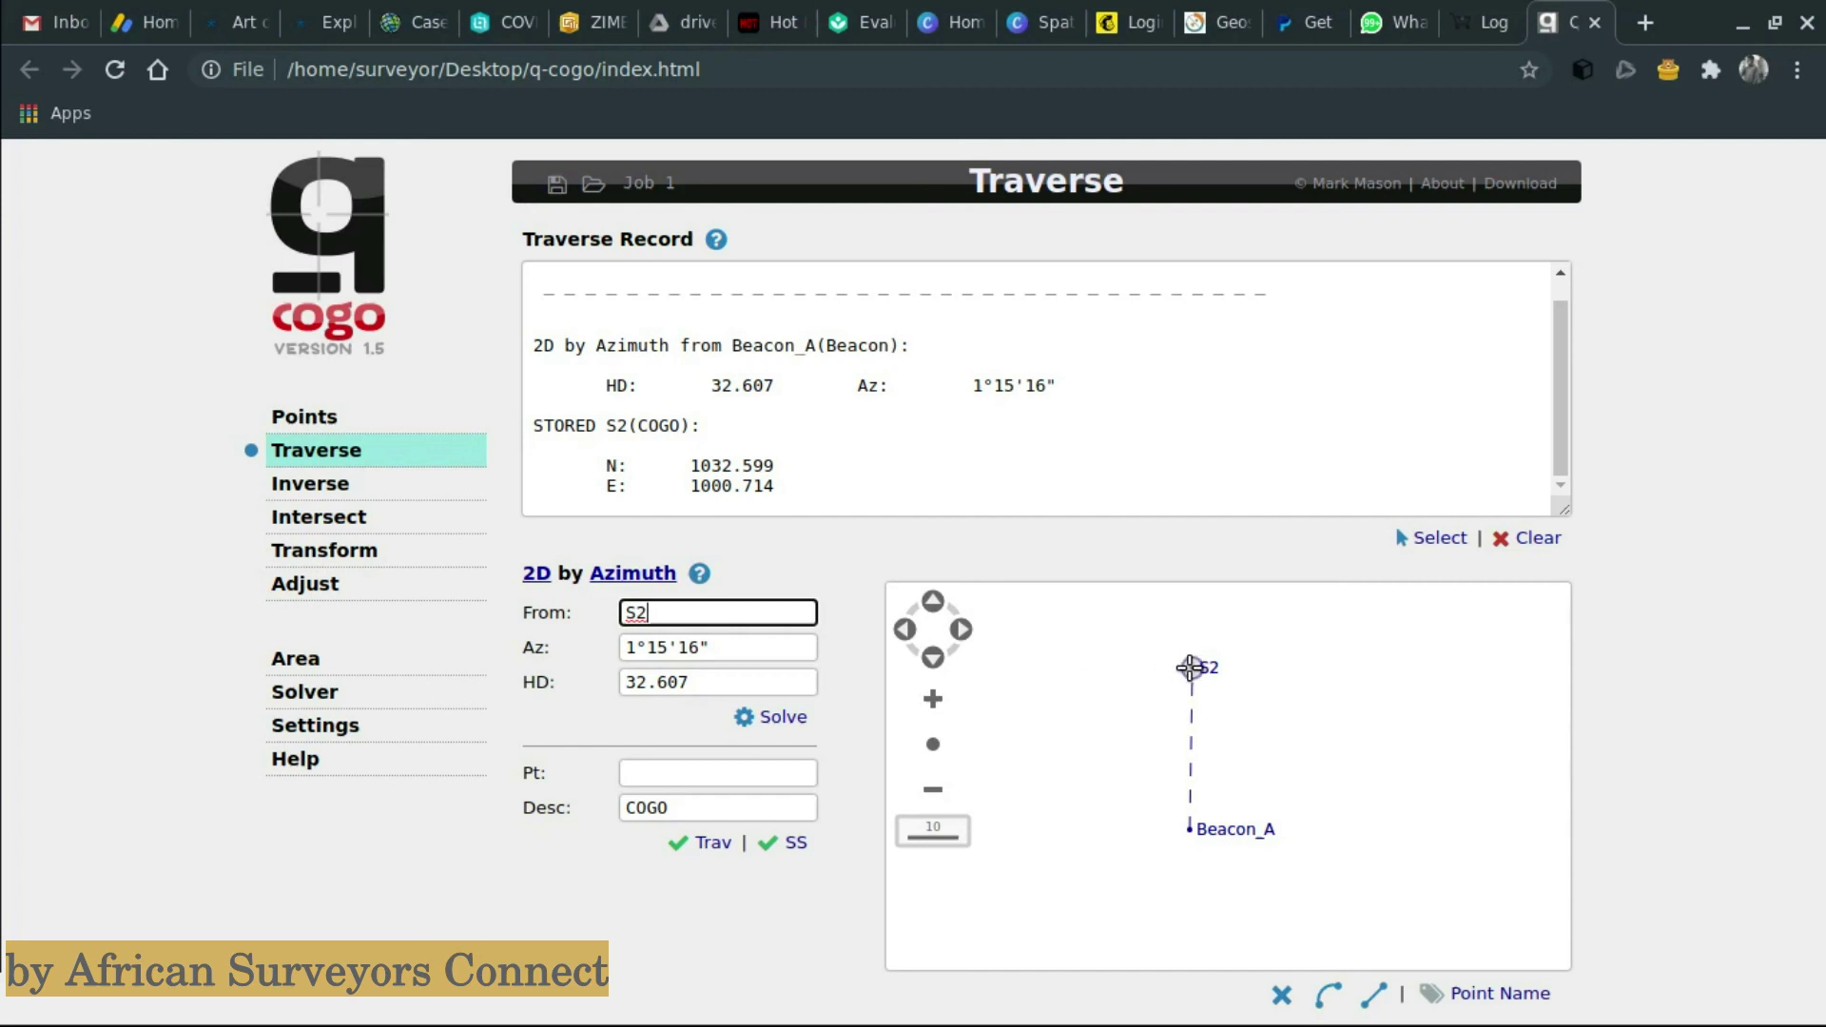
pyautogui.moveTo(1190, 668)
pyautogui.press('Tab')
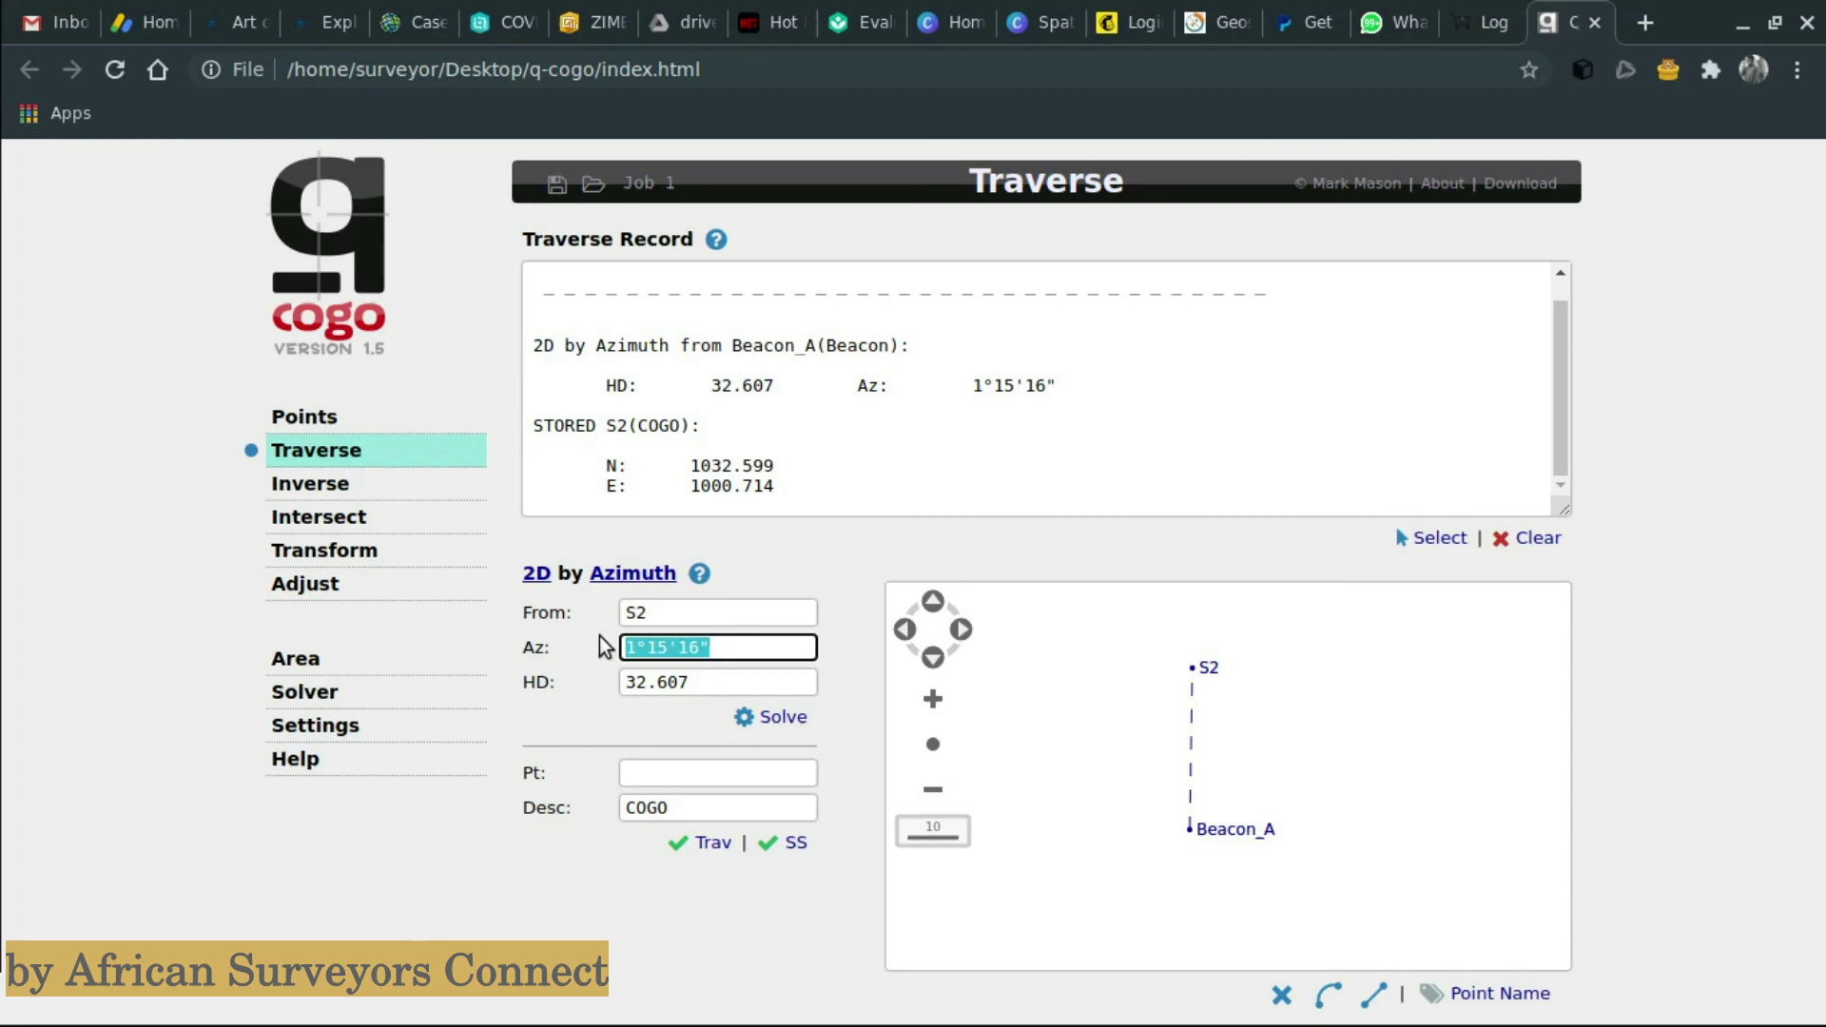
pyautogui.write('77.54')
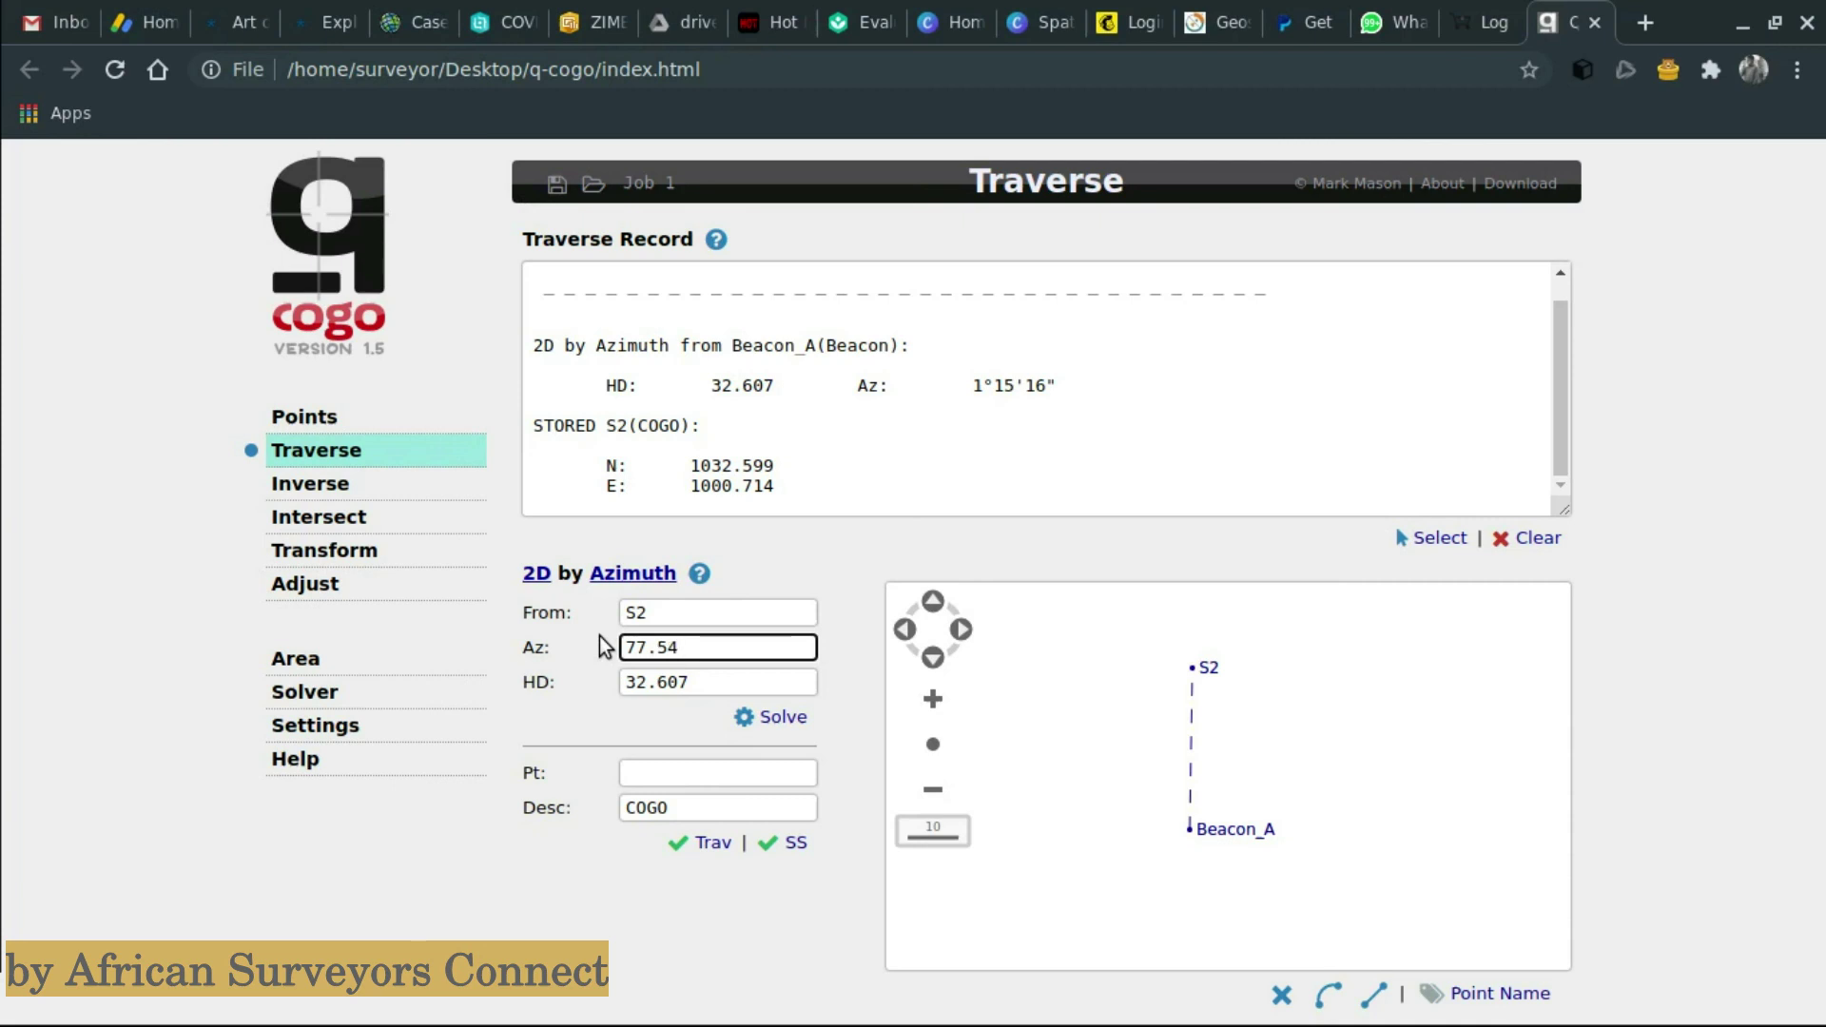
pyautogui.write('36')
pyautogui.press('Tab')
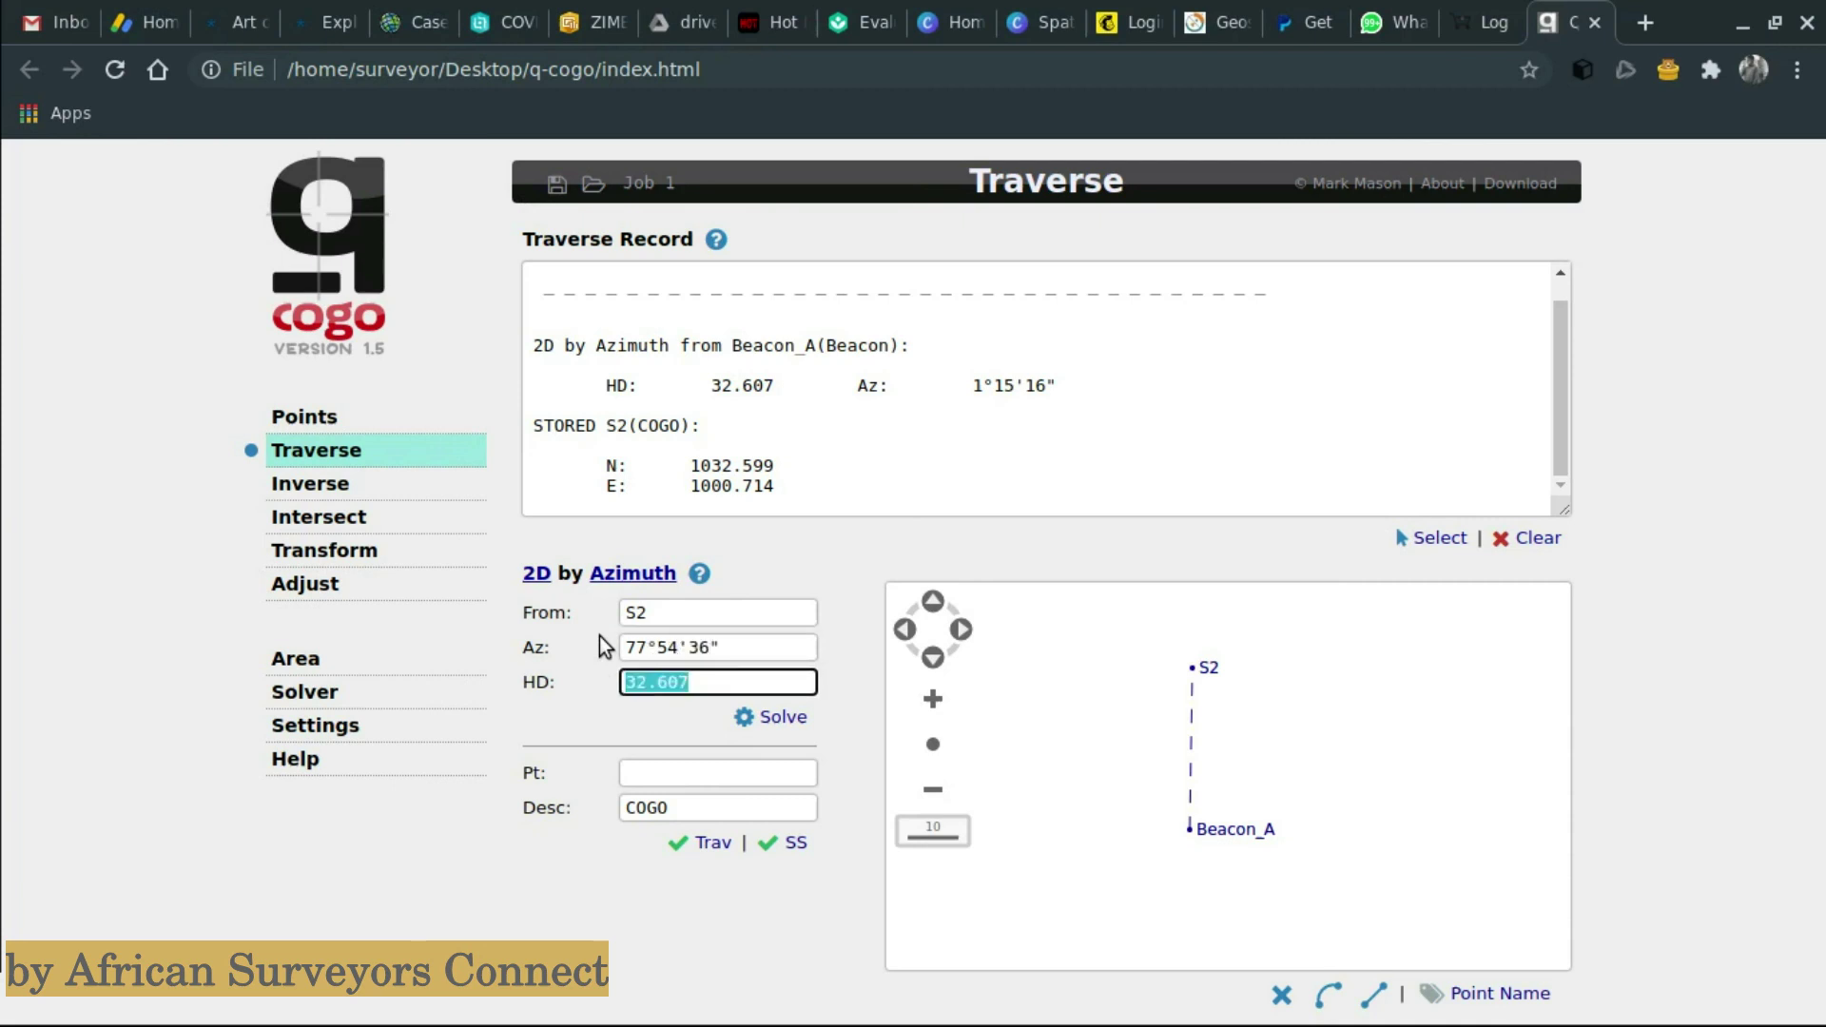
pyautogui.write('33.707')
# - Name the end point of the leg from S2 P1 and store it as the next traverse station
pyautogui.click(646, 771)
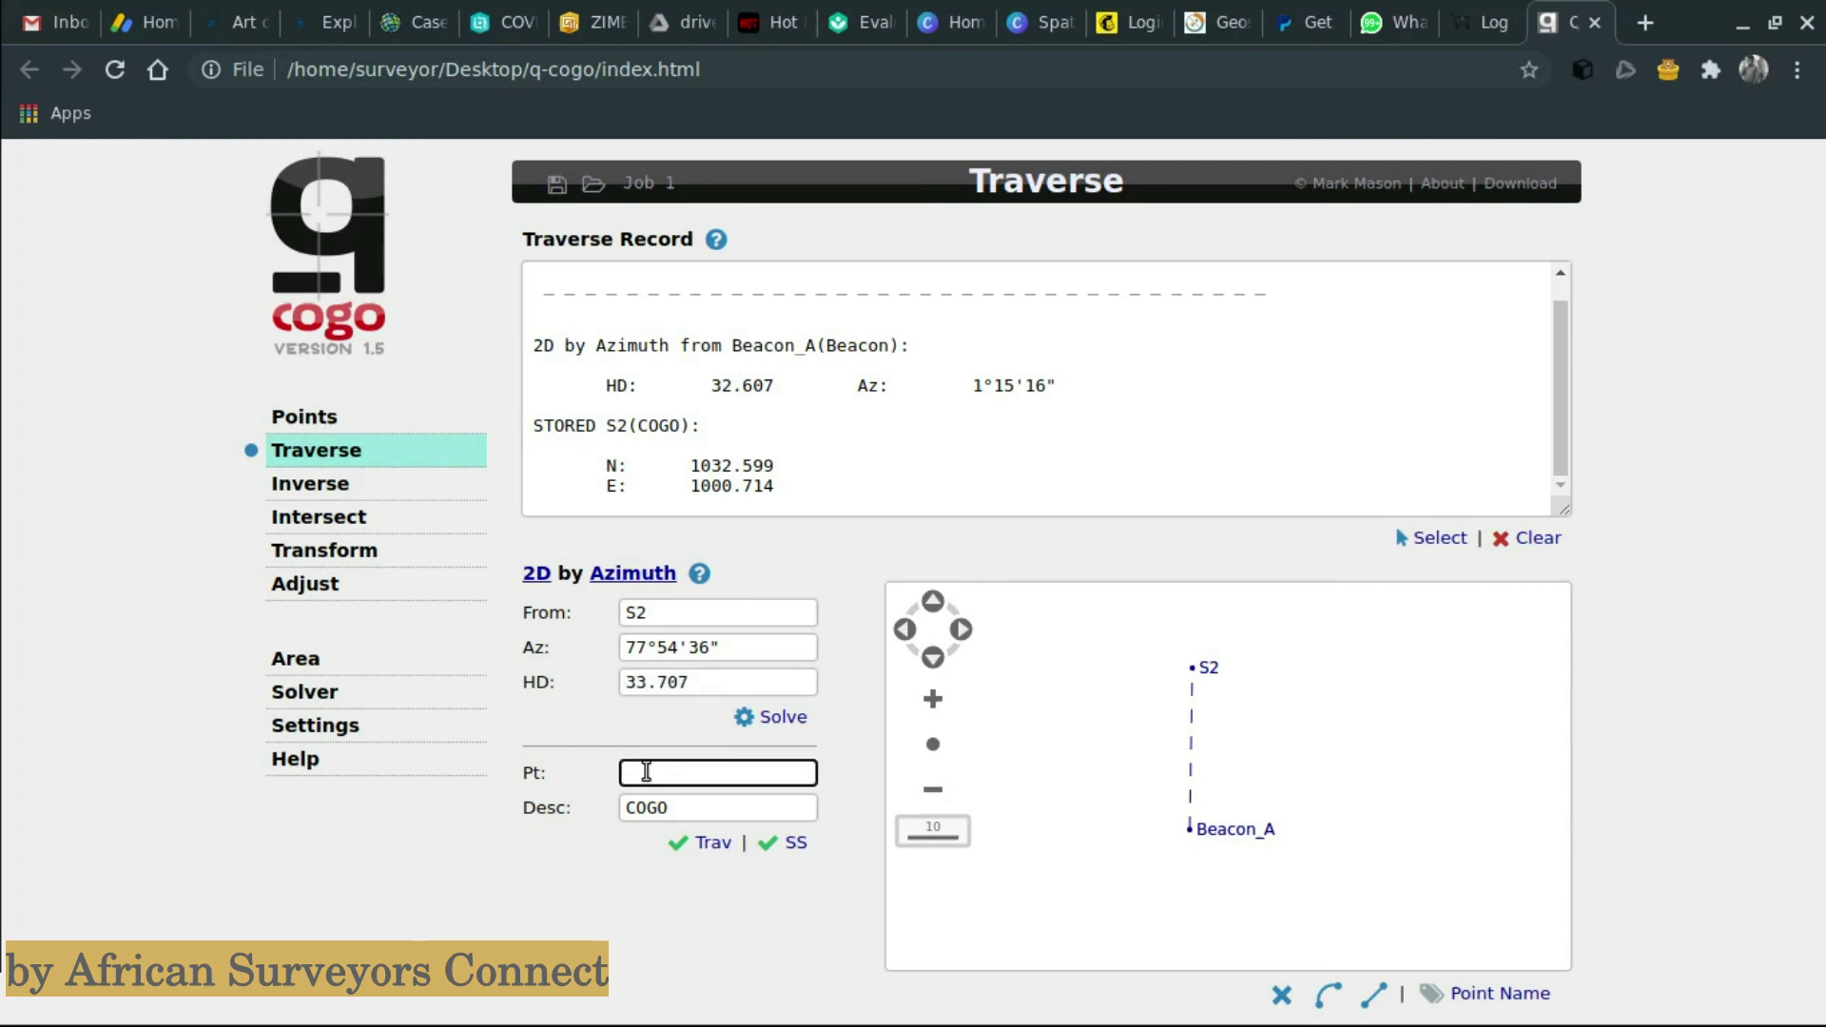
pyautogui.write('P1')
pyautogui.click(711, 843)
pyautogui.scroll(-1, 1201, 853)
# - Set the leg from P1 to azimuth 160°38'48" and horizontal distance 52.962
pyautogui.moveTo(742, 646); pyautogui.dragTo(620, 650)
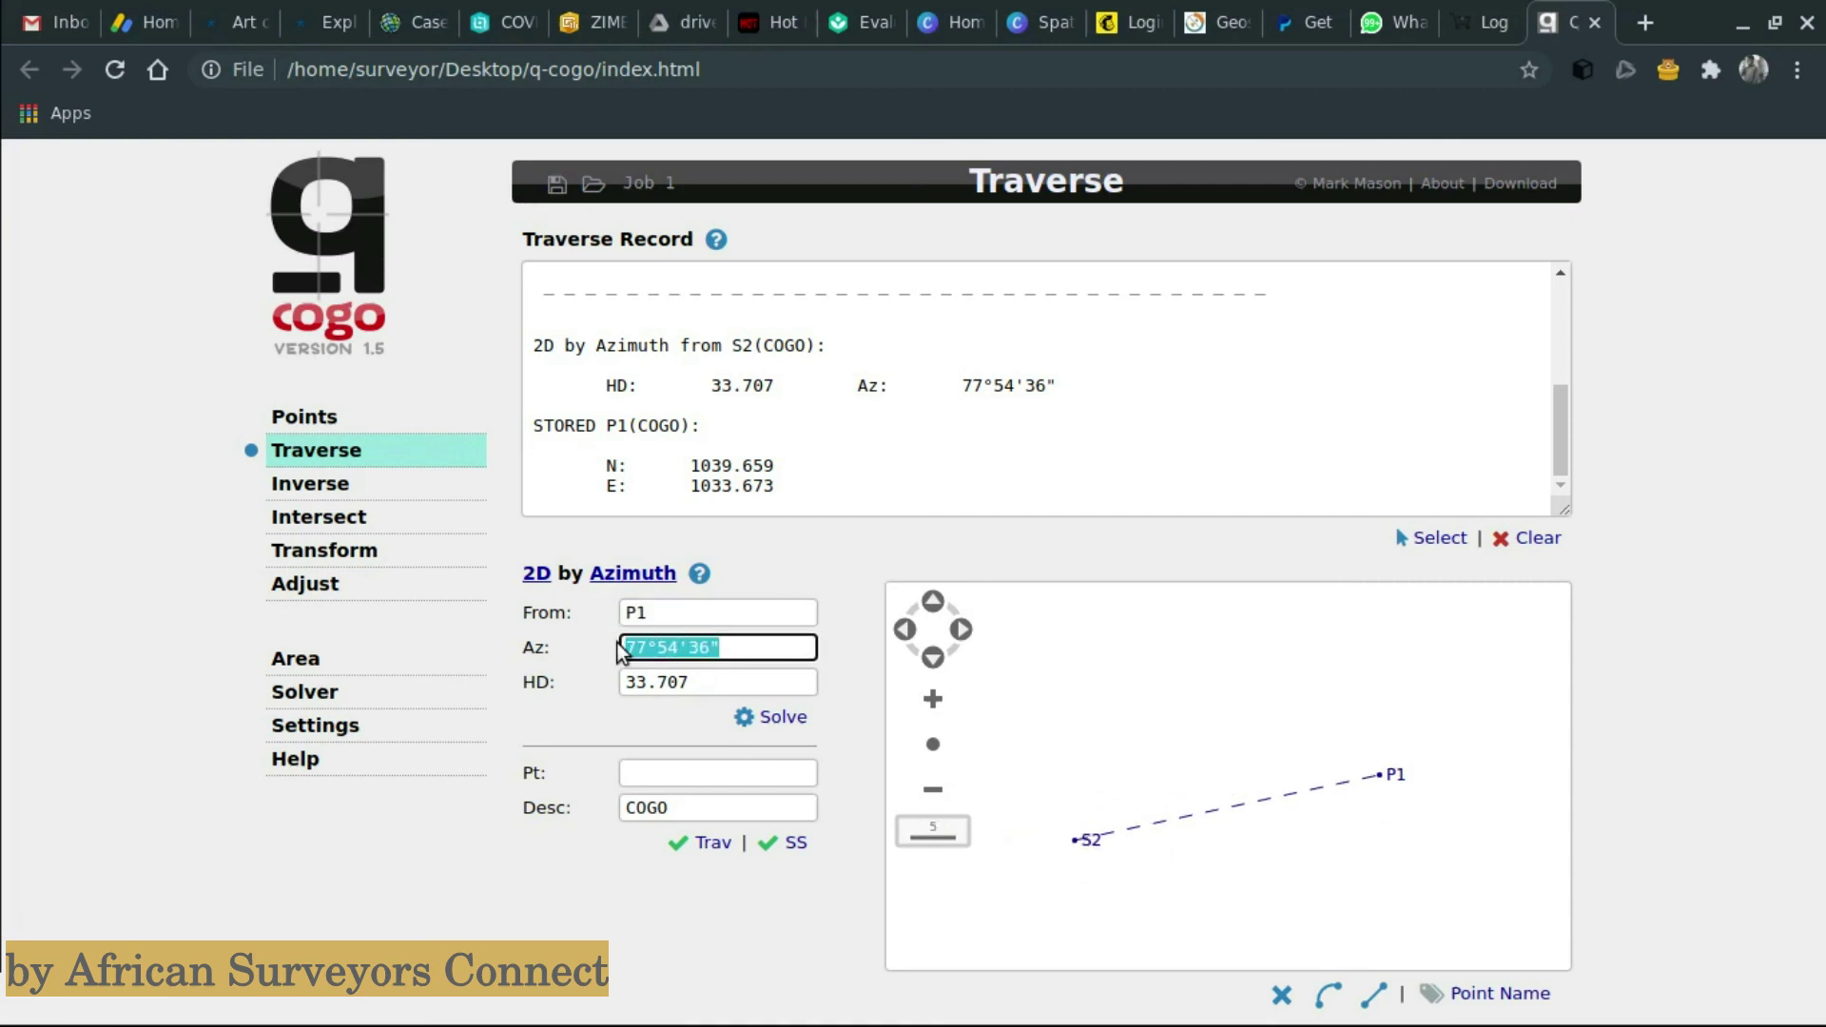
pyautogui.write('16')
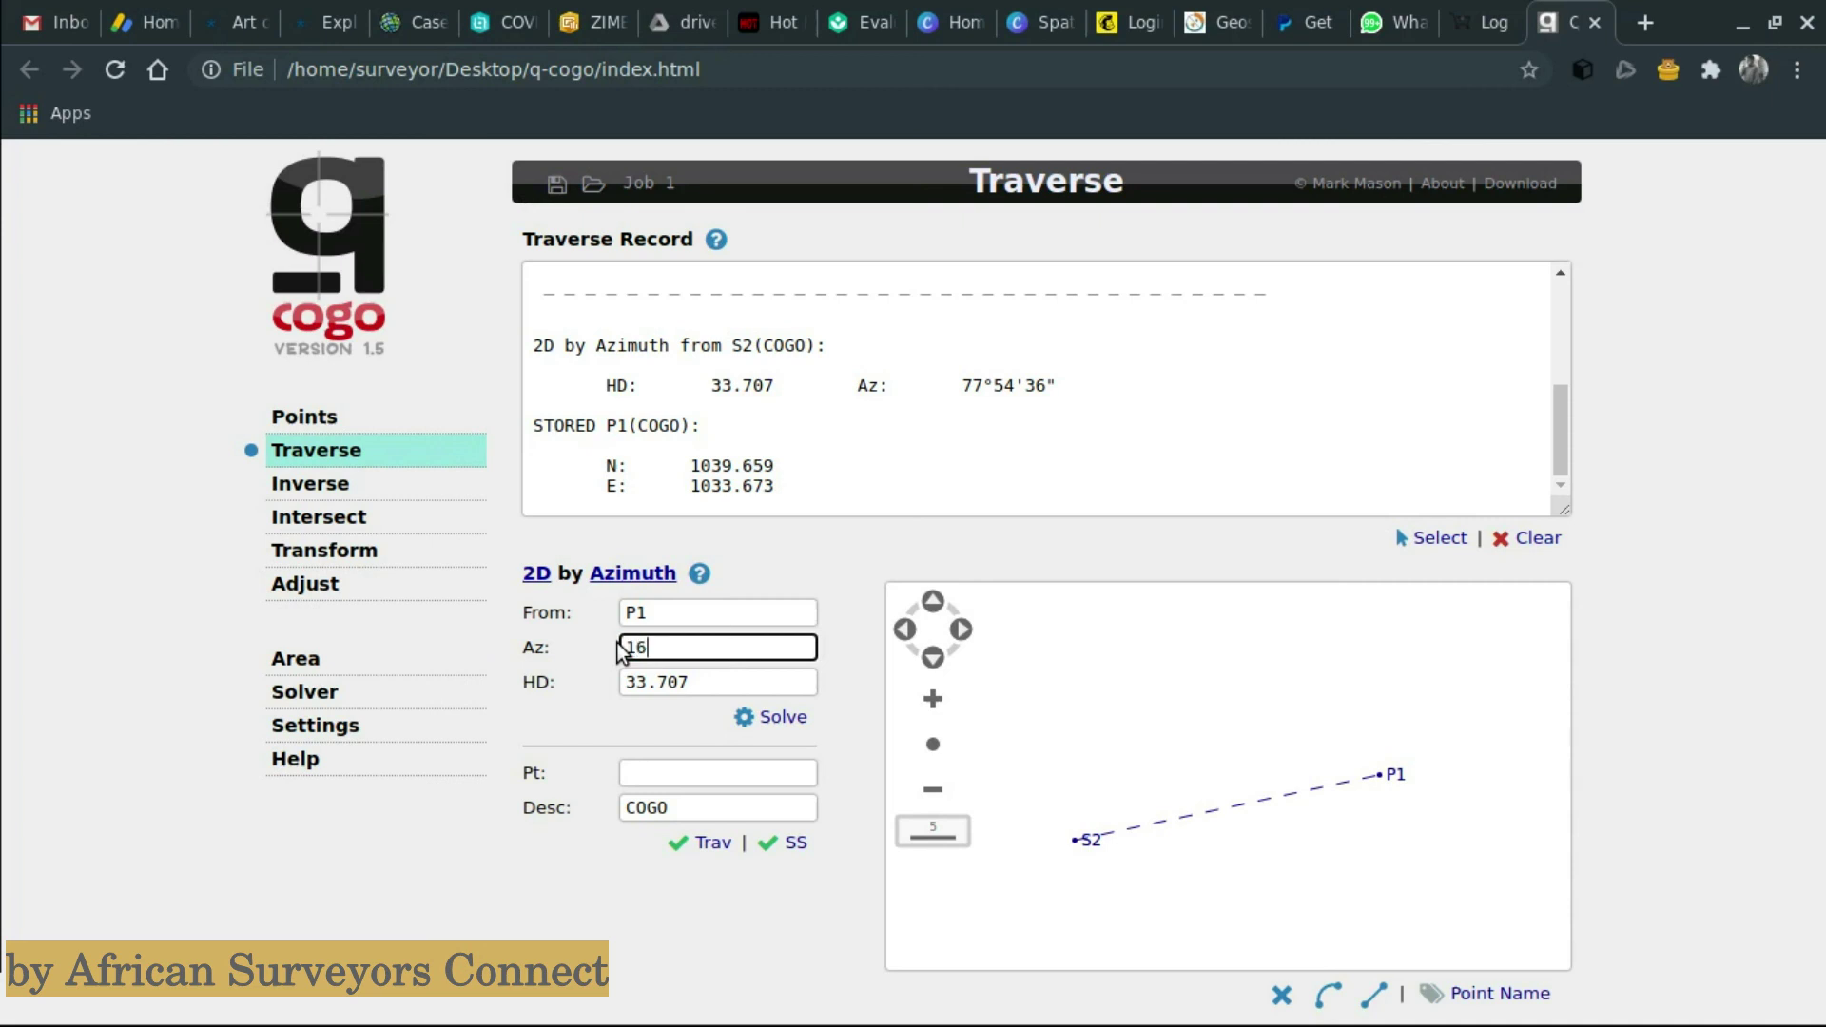
pyautogui.write('0.3848')
pyautogui.moveTo(698, 682); pyautogui.dragTo(636, 684)
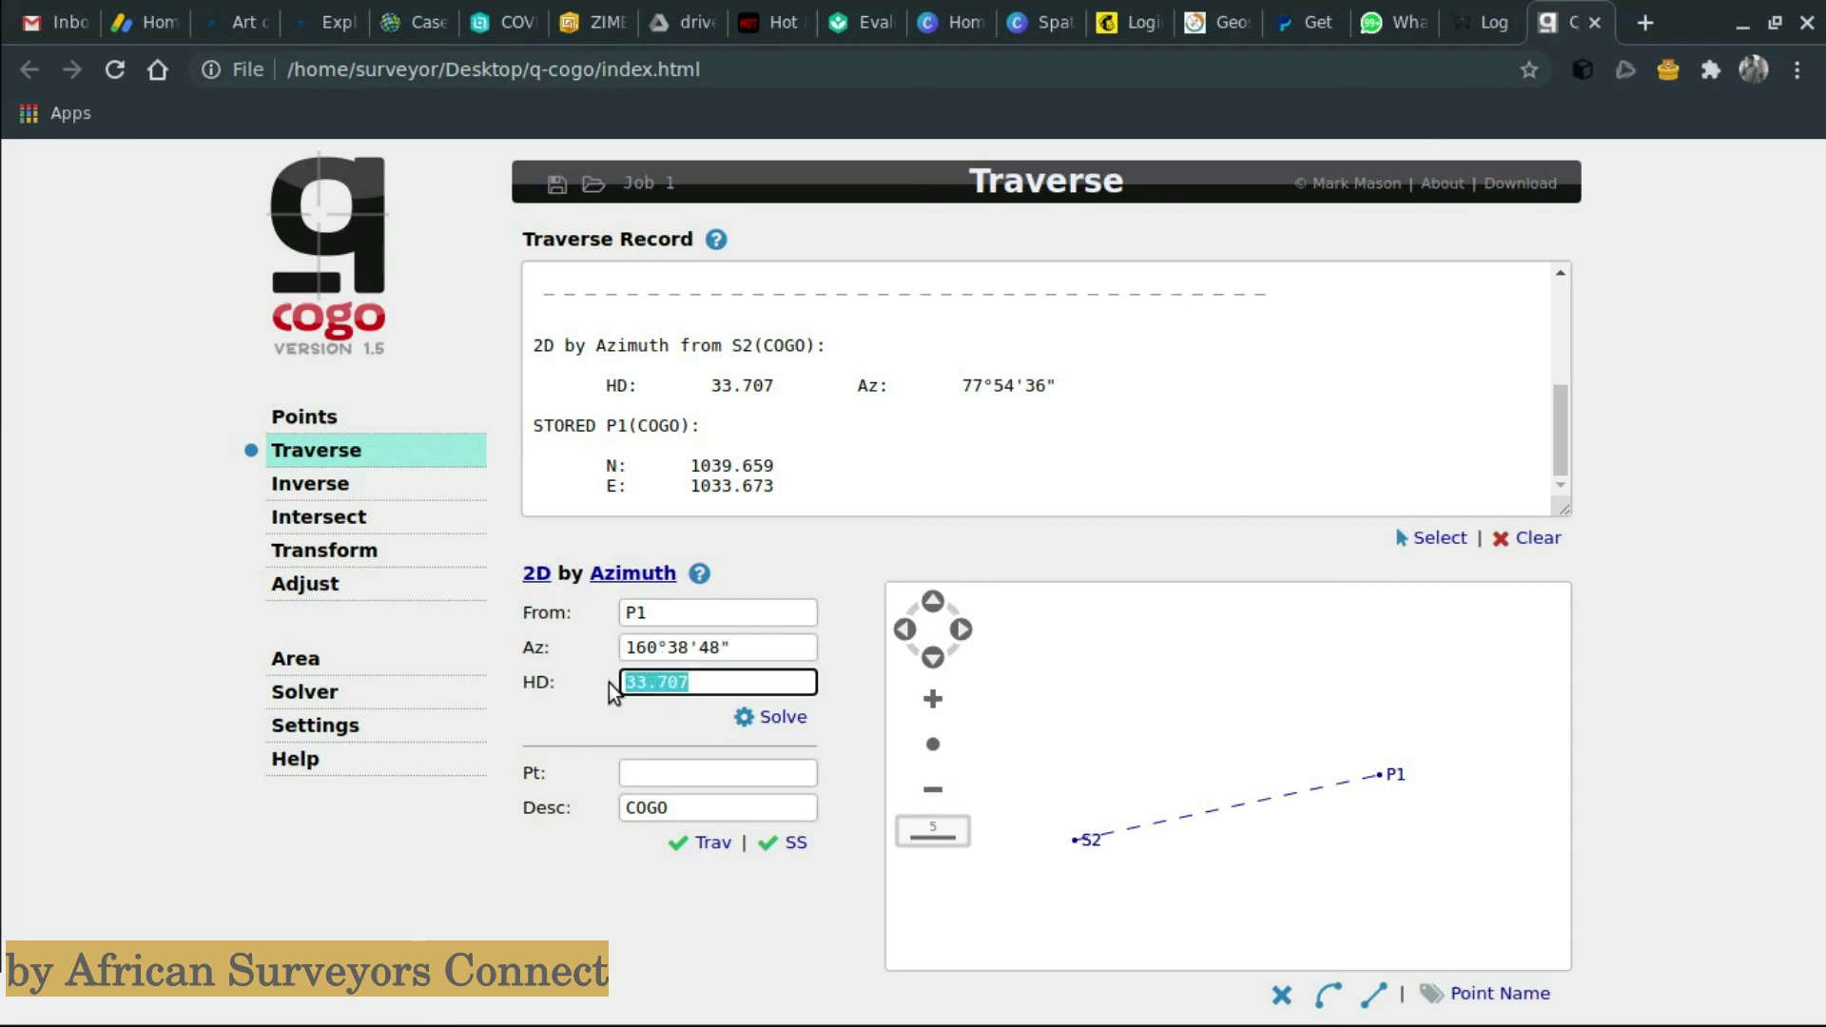
pyautogui.write('52.962')
# - Name the end point of the leg from P1 P2 and store it as the next traverse station
pyautogui.click(681, 777)
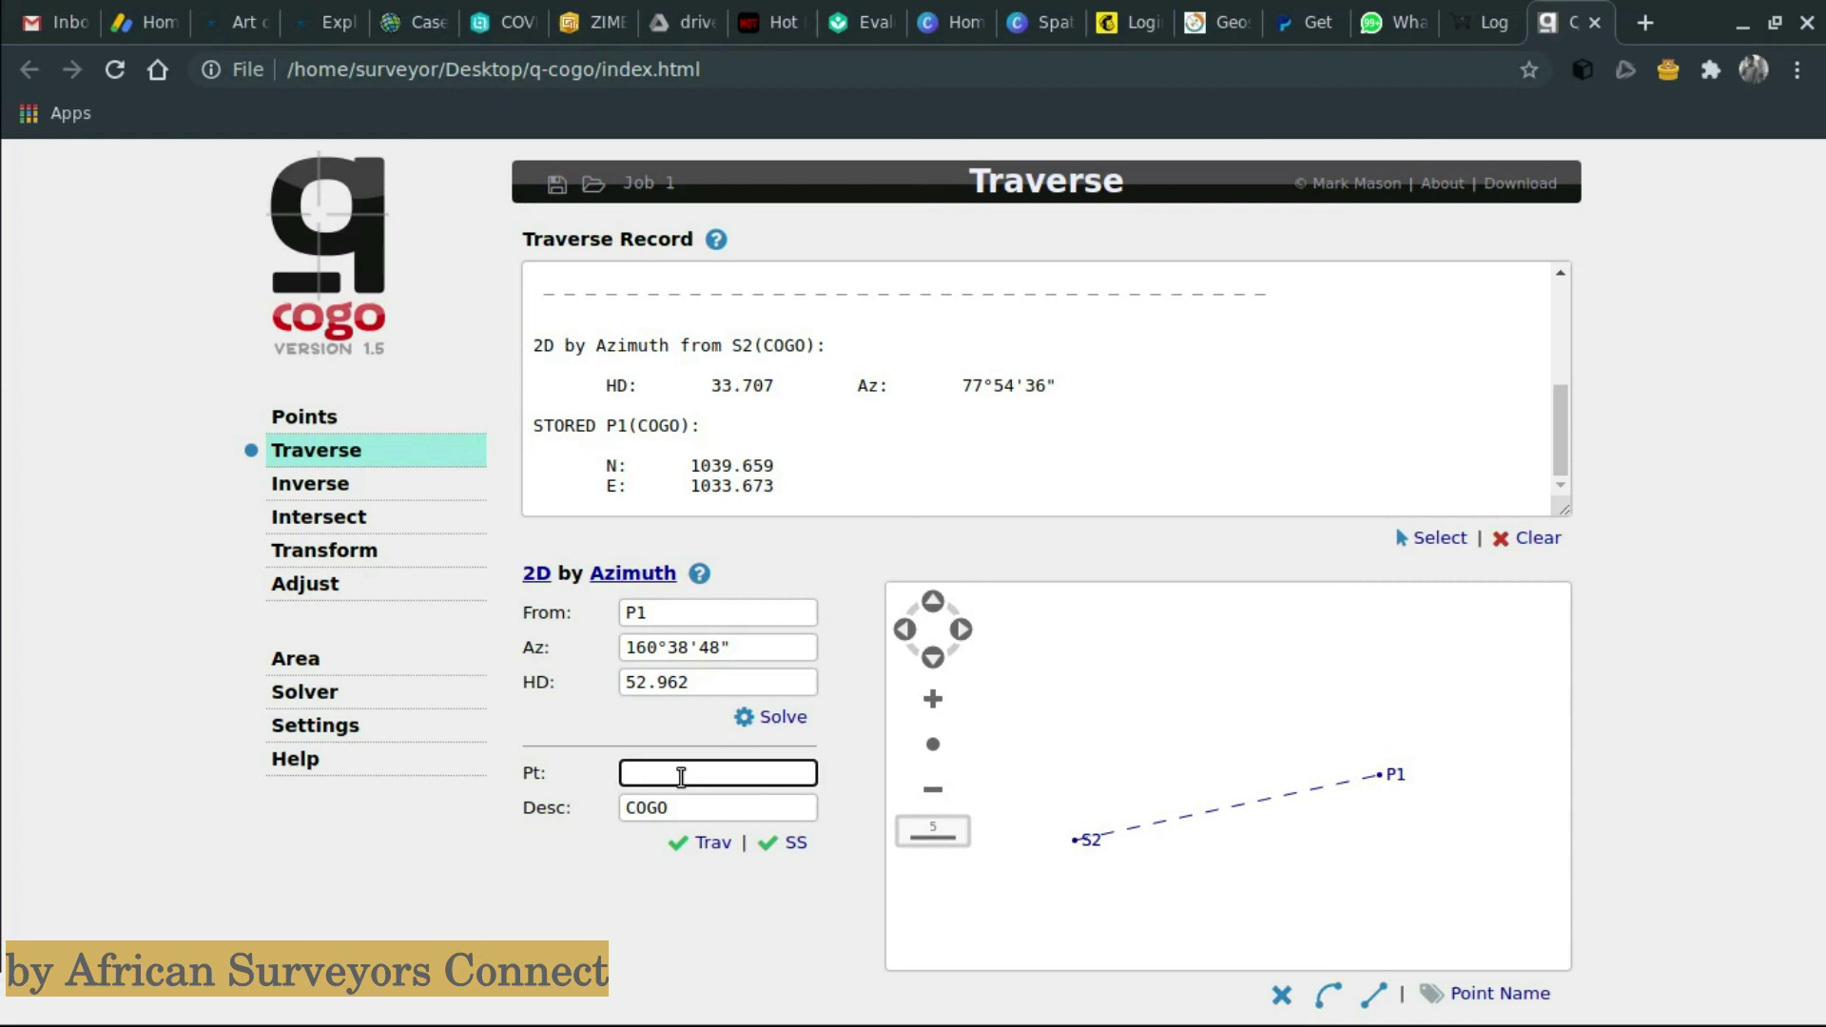
pyautogui.write('P2')
pyautogui.click(709, 843)
# - Set the leg from P2 to azimuth 232°34'00" and horizontal distance 33.954
pyautogui.press('Tab')
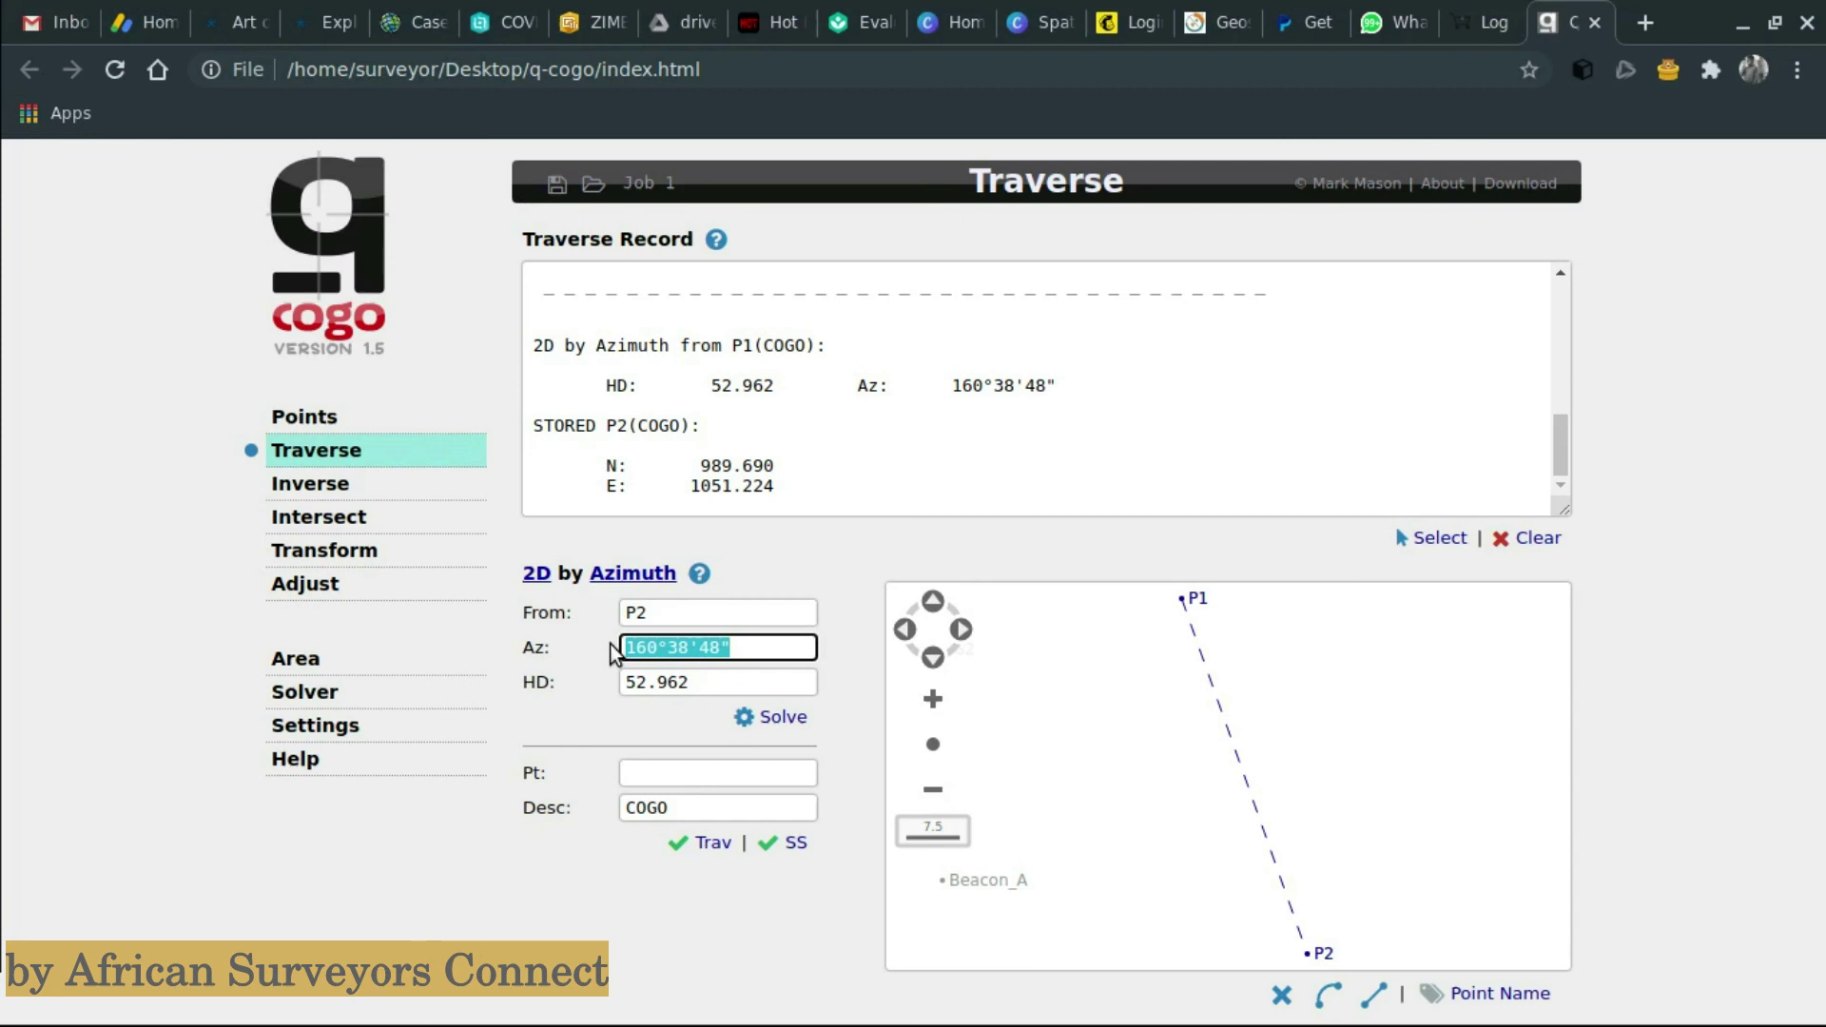
pyautogui.write('232')
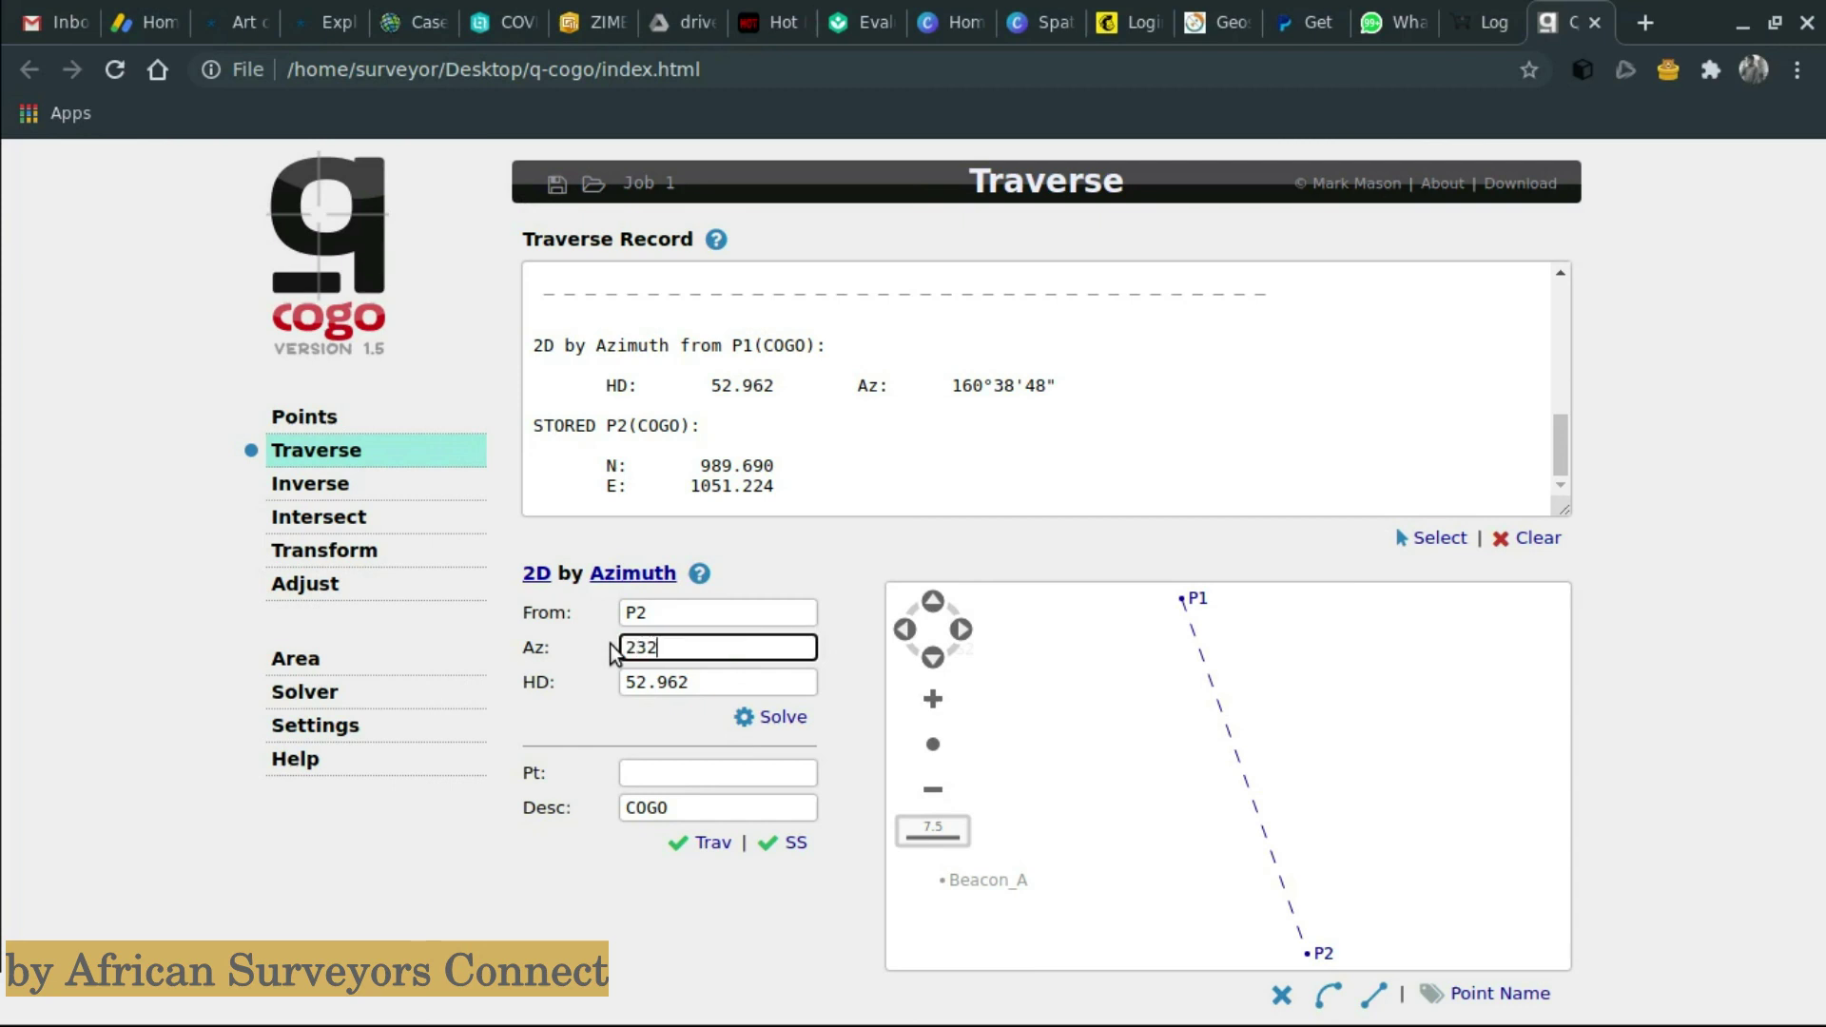
pyautogui.write('.34.04')
pyautogui.press('Tab')
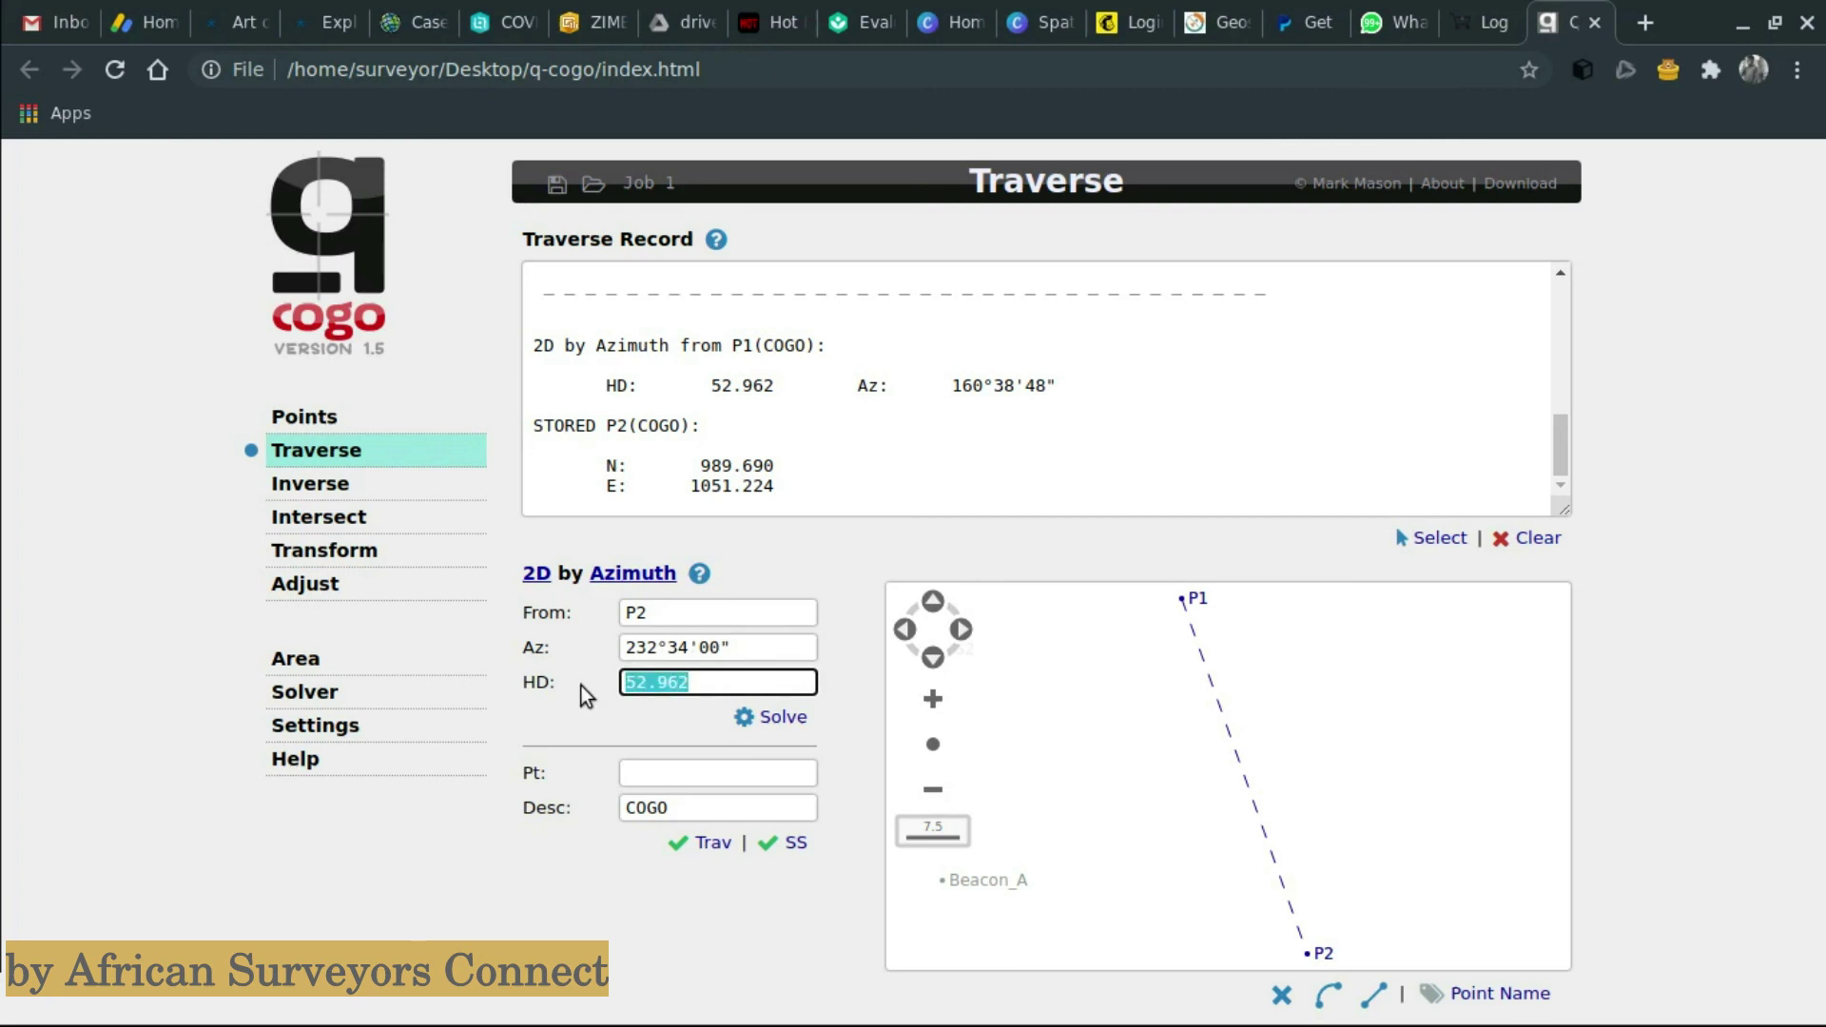
pyautogui.write('33.954')
# - Name the end point of the leg from P2 P3 and store it as the next traverse station
pyautogui.click(674, 770)
pyautogui.write('P3')
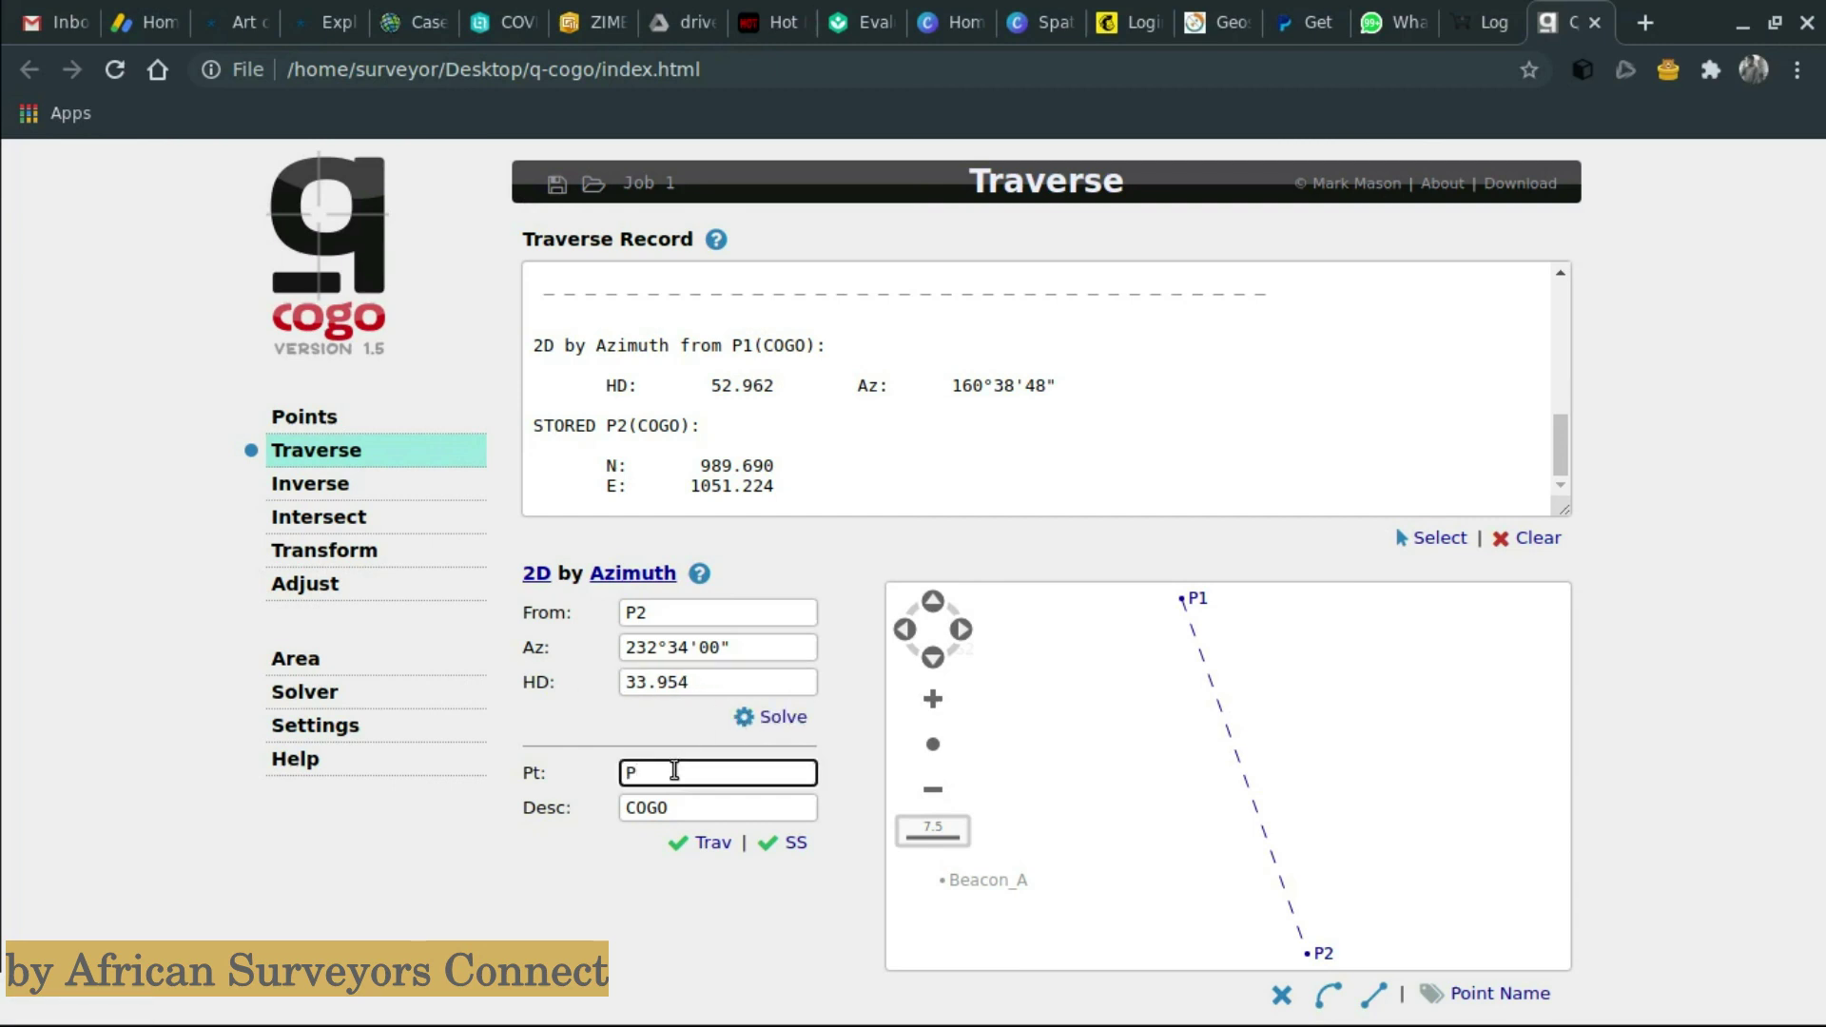
pyautogui.click(725, 848)
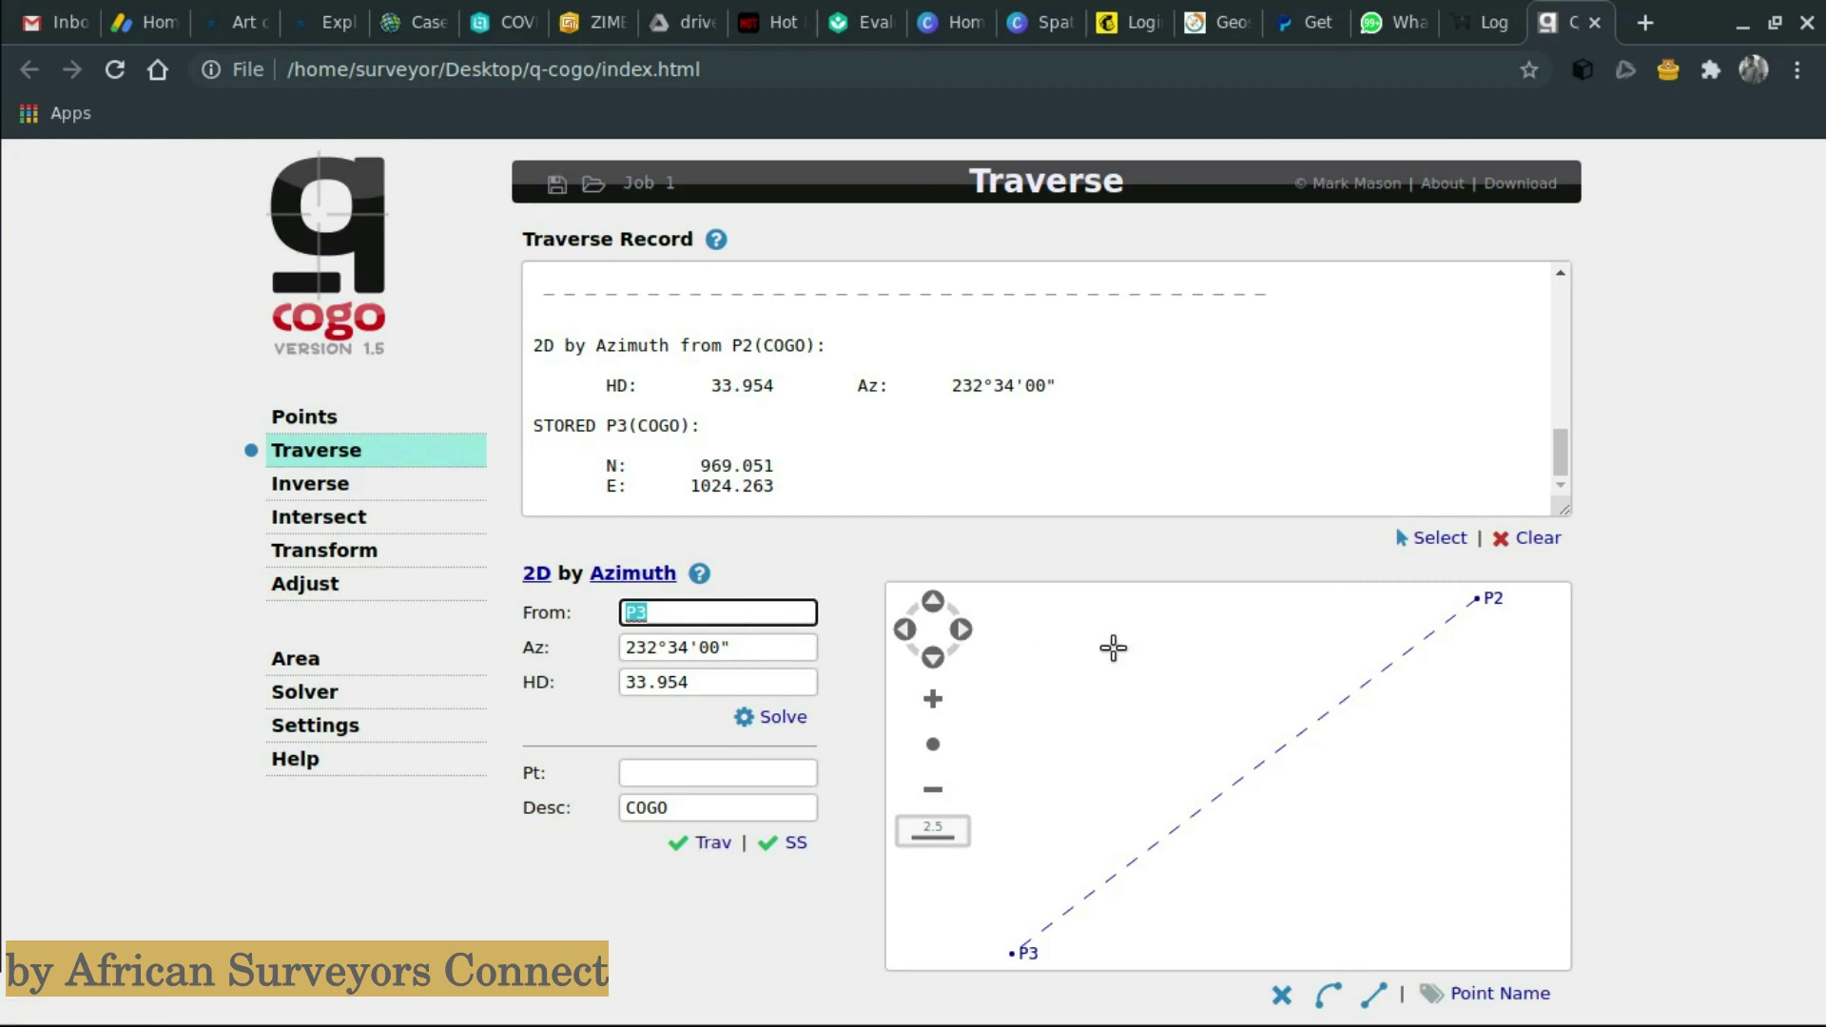
# - Set the closing leg from P3 to azimuth 332°37'05" and horizontal distance 39.935
pyautogui.scroll(-2, 1255, 754)
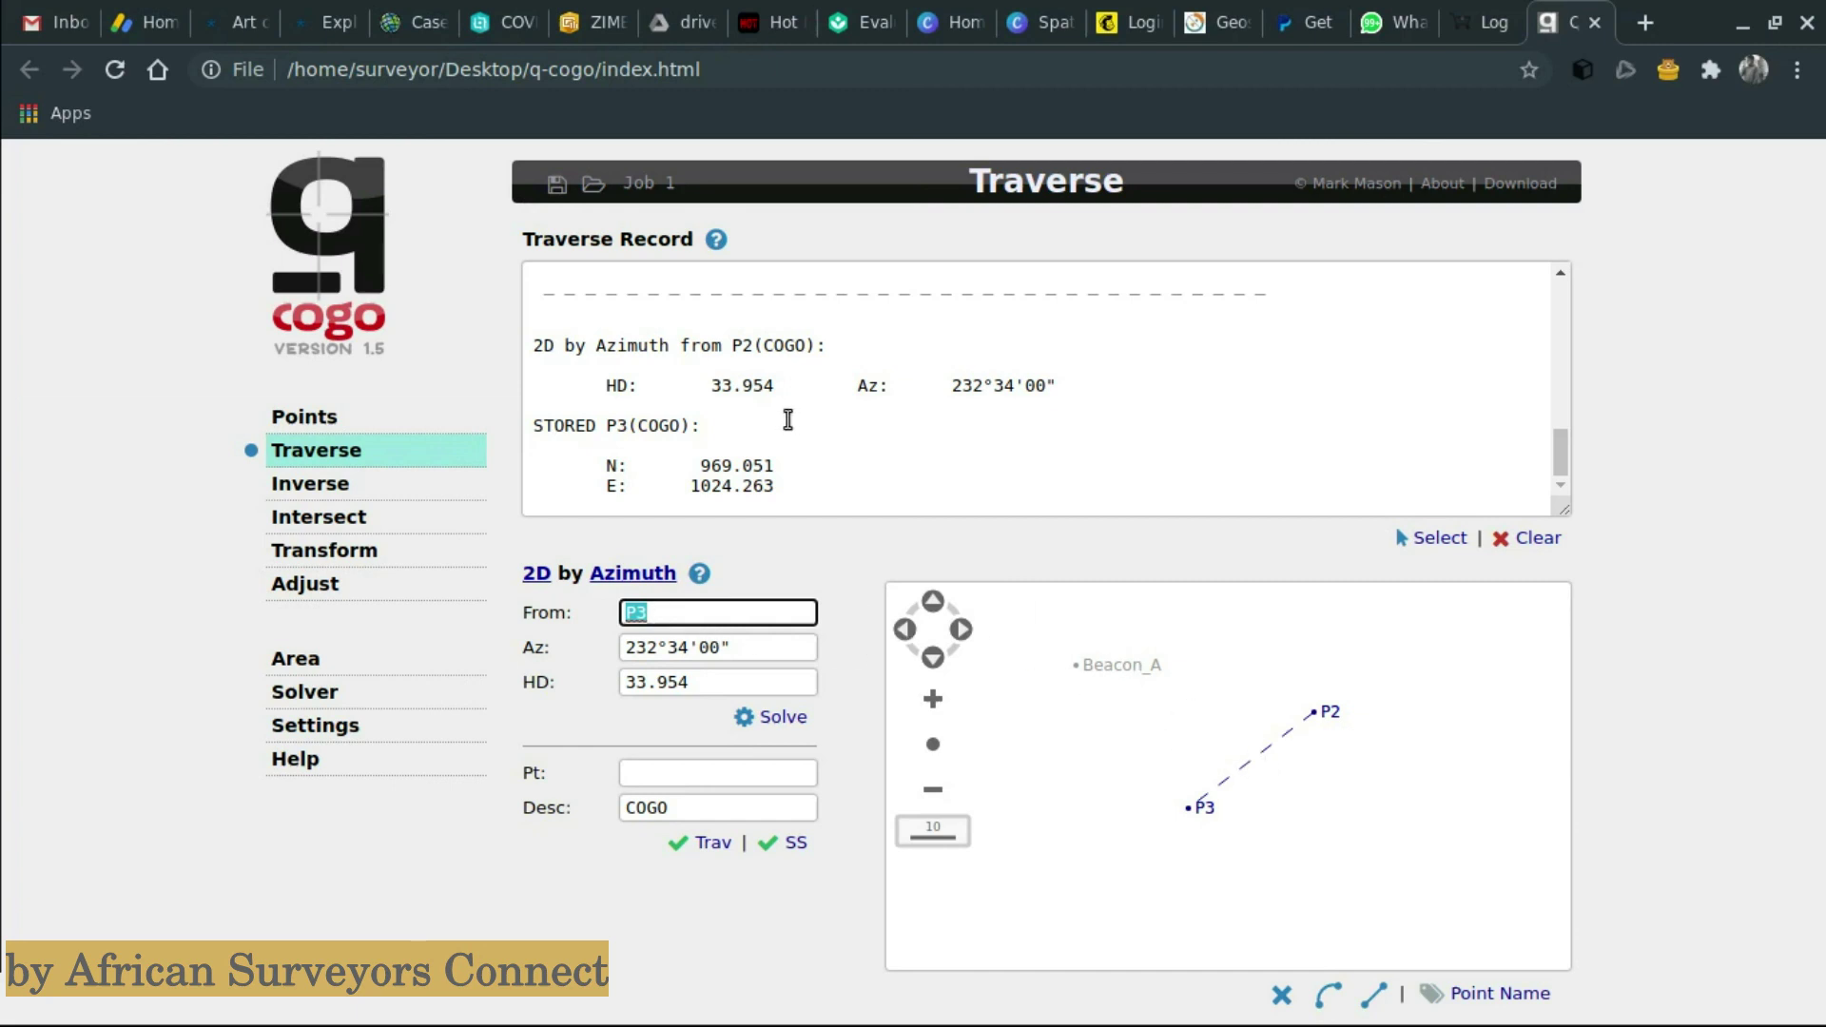
pyautogui.scroll(3, 835, 425)
pyautogui.scroll(5, 835, 425)
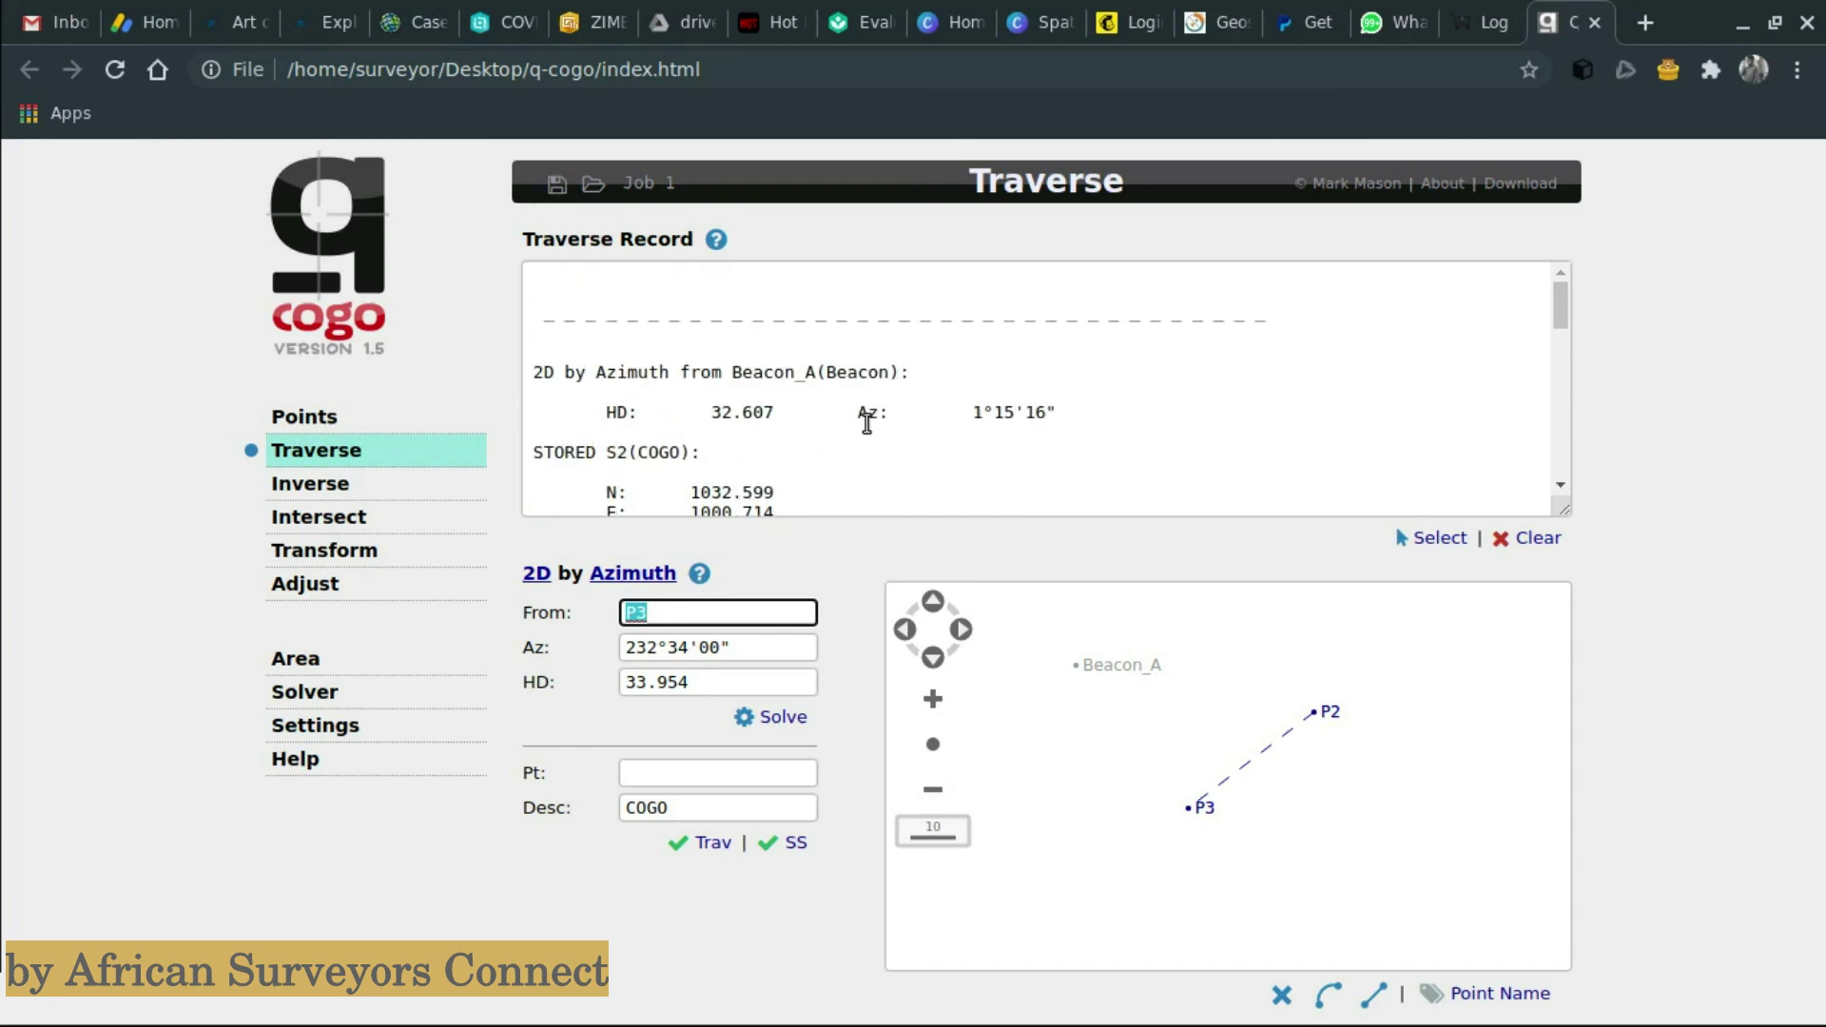
pyautogui.scroll(-3, 866, 424)
pyautogui.scroll(-3, 865, 423)
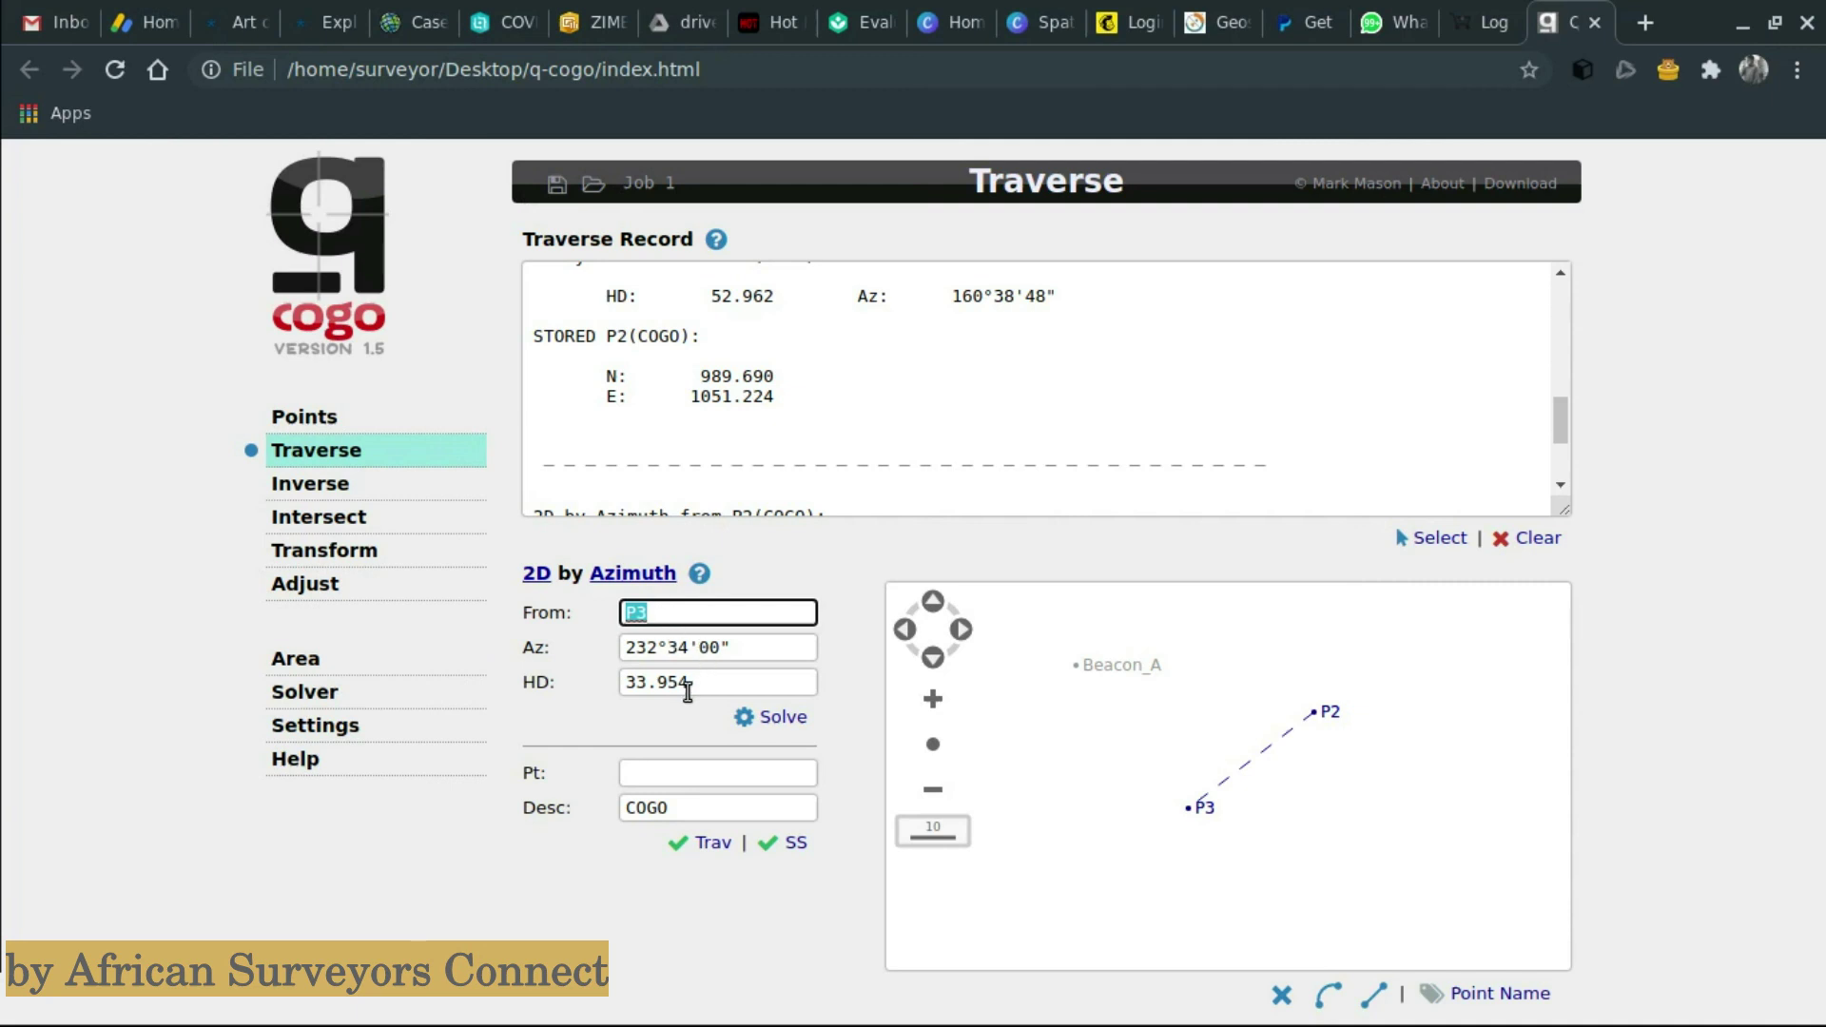
pyautogui.moveTo(738, 646); pyautogui.dragTo(619, 647)
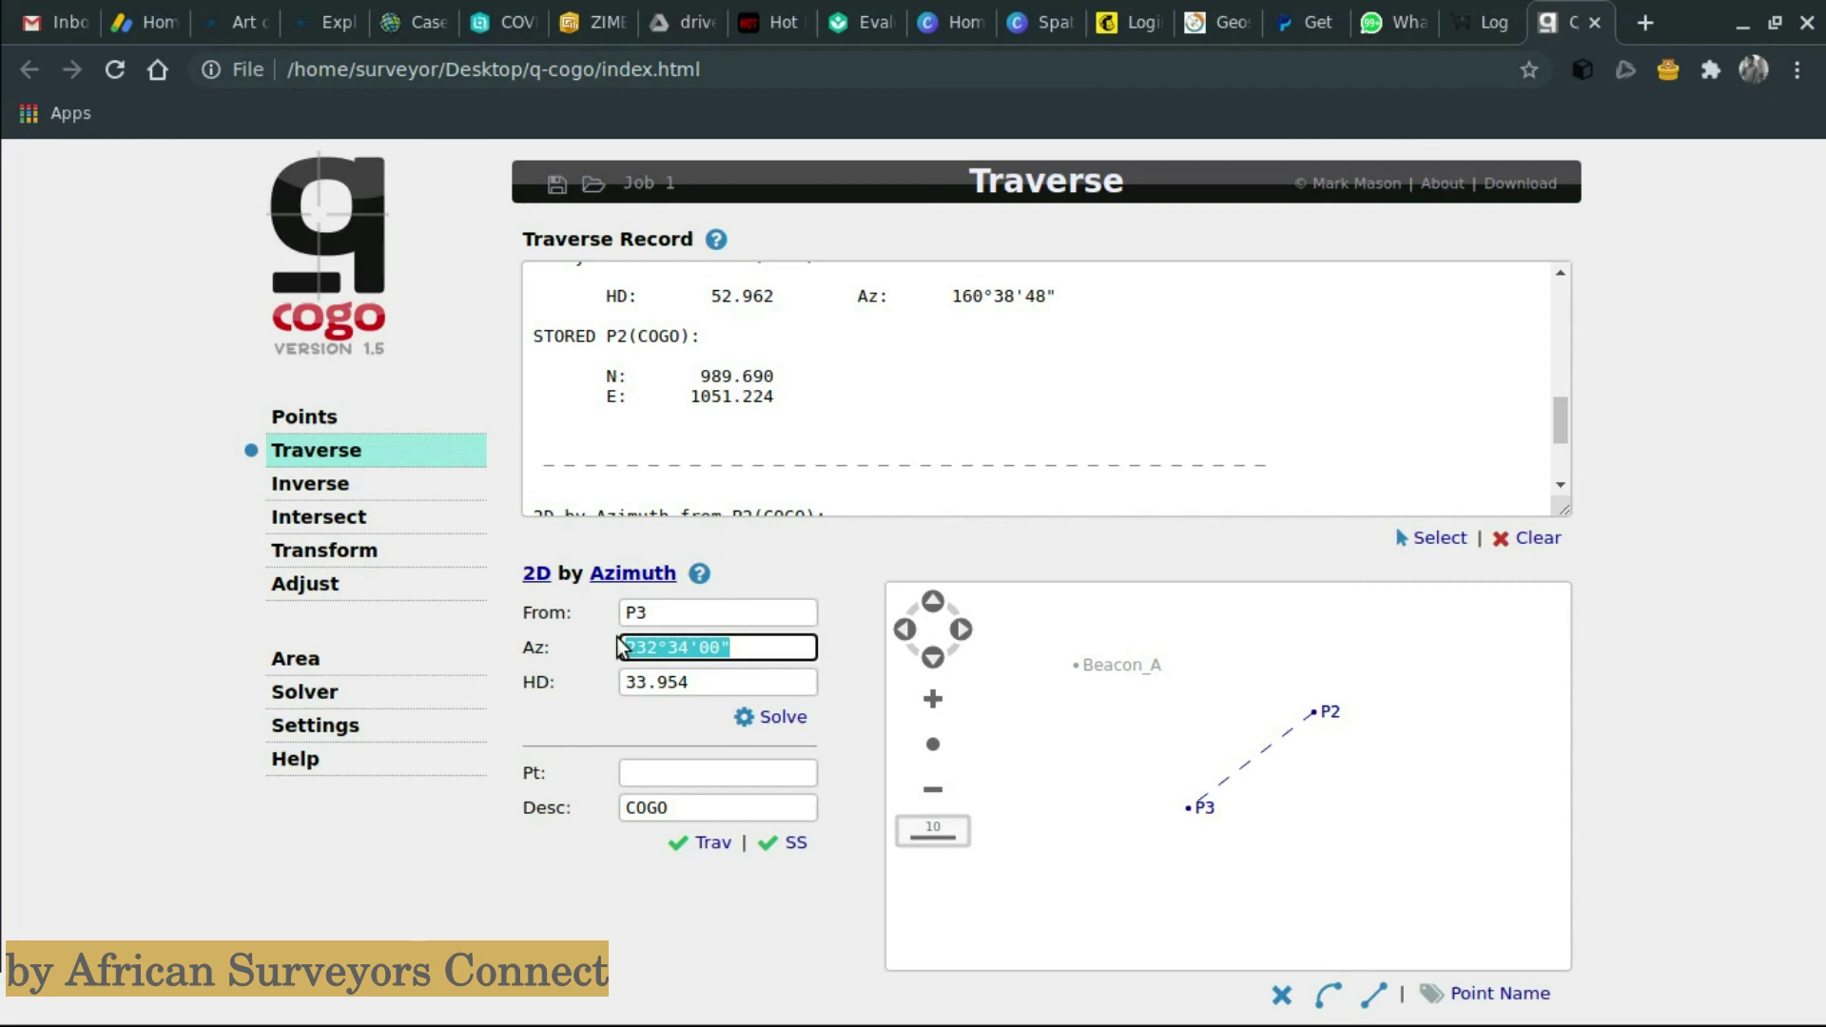
pyautogui.write('332.3705')
pyautogui.press('Tab')
pyautogui.write('39.9')
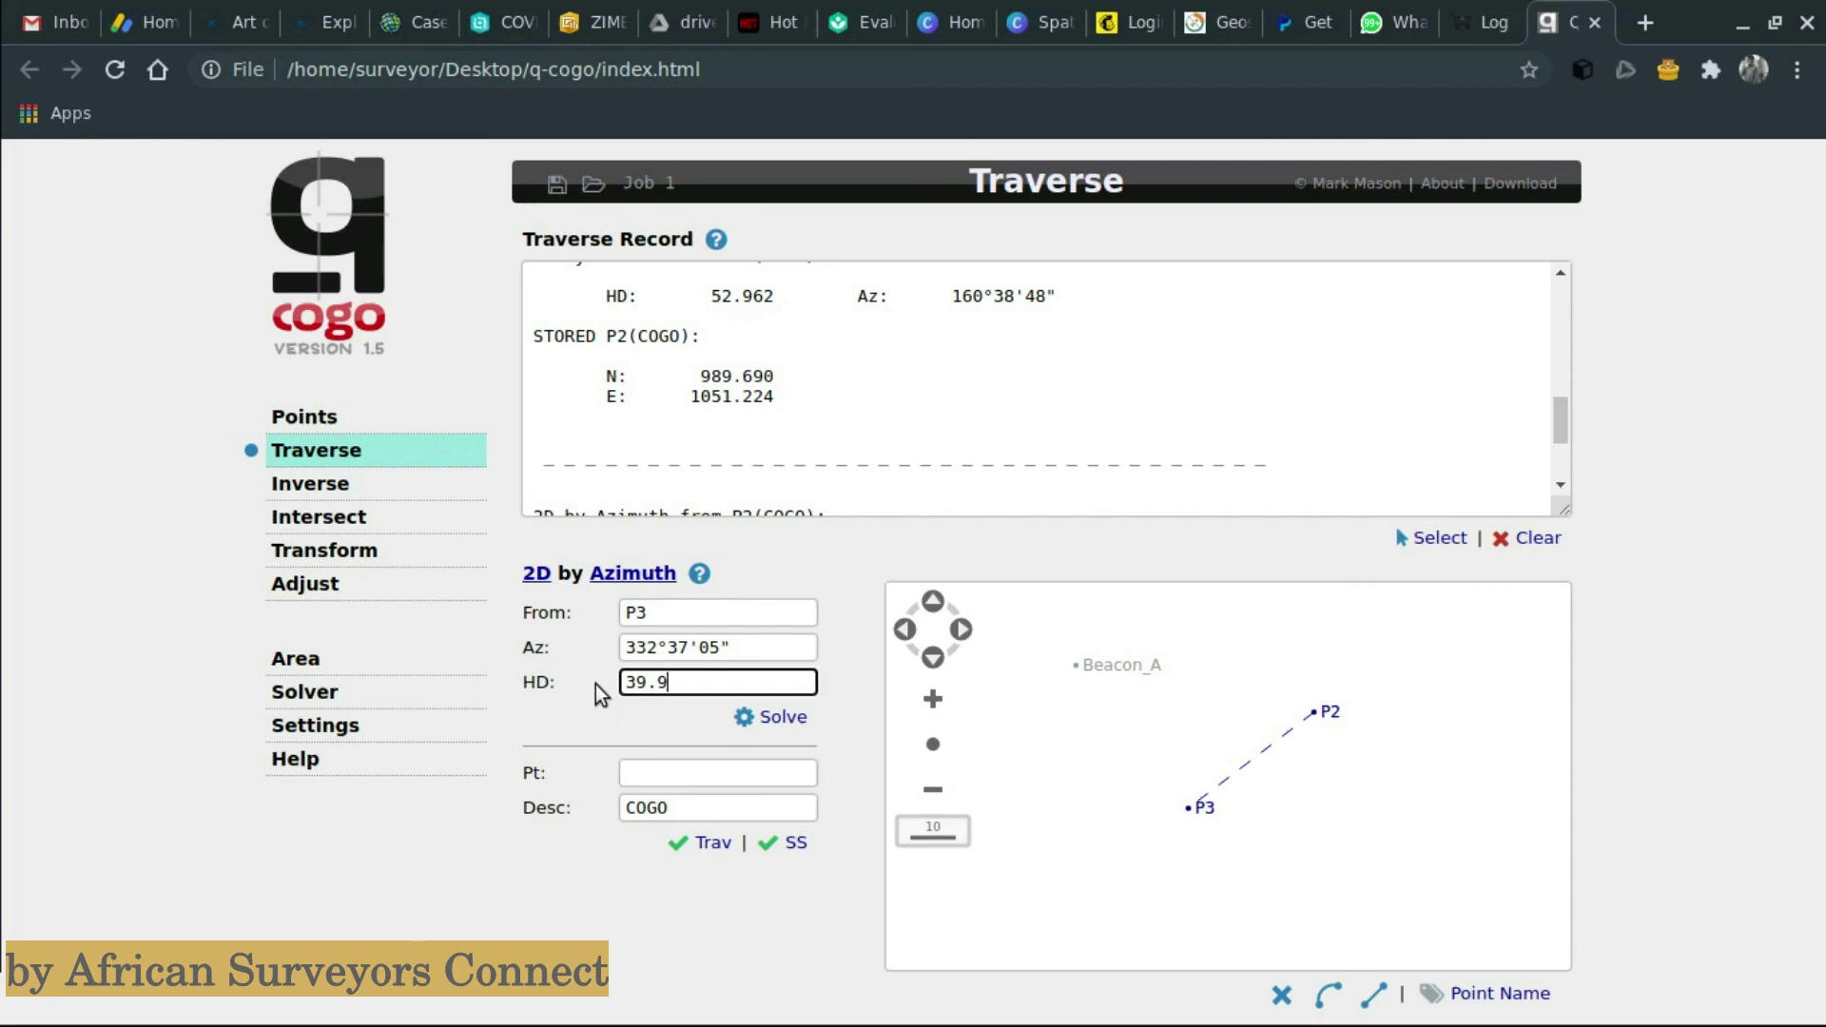
pyautogui.write('35')
# - Name the end point of the closing leg BeaconA_ and store it as a traverse station
pyautogui.click(648, 773)
pyautogui.write('Beacon')
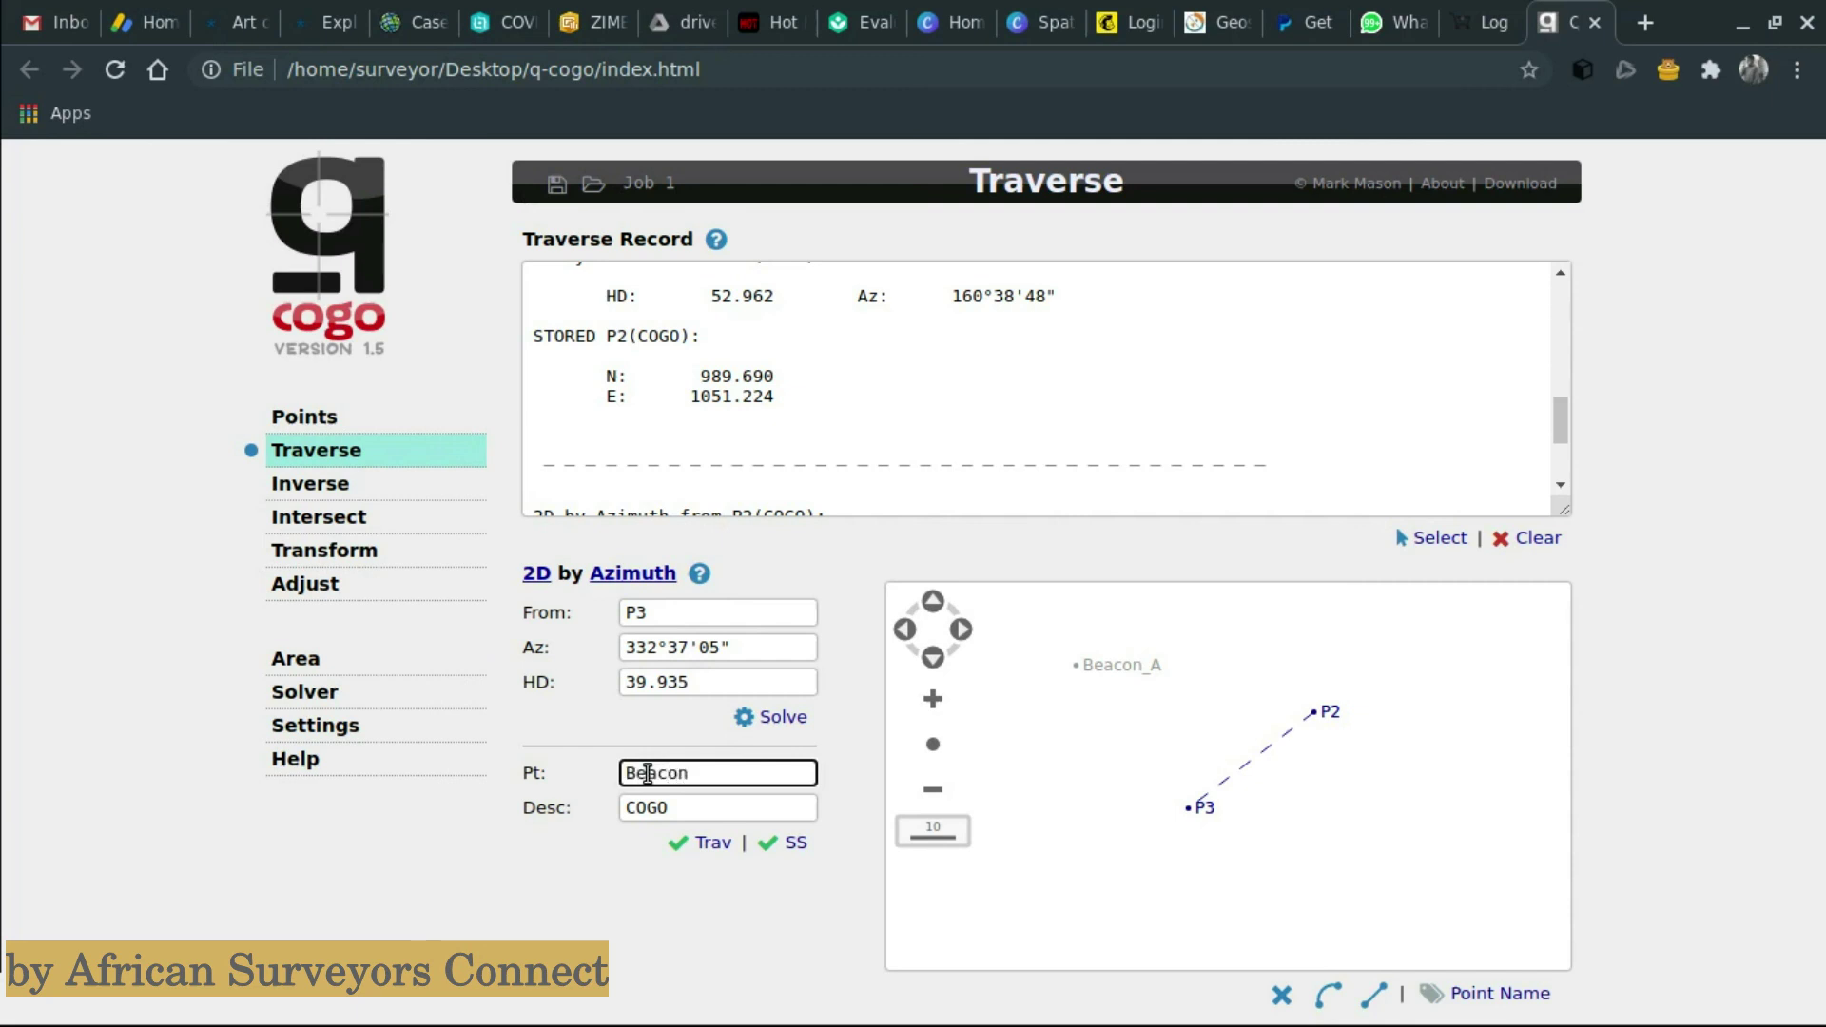
pyautogui.write('A_close')
pyautogui.click(704, 845)
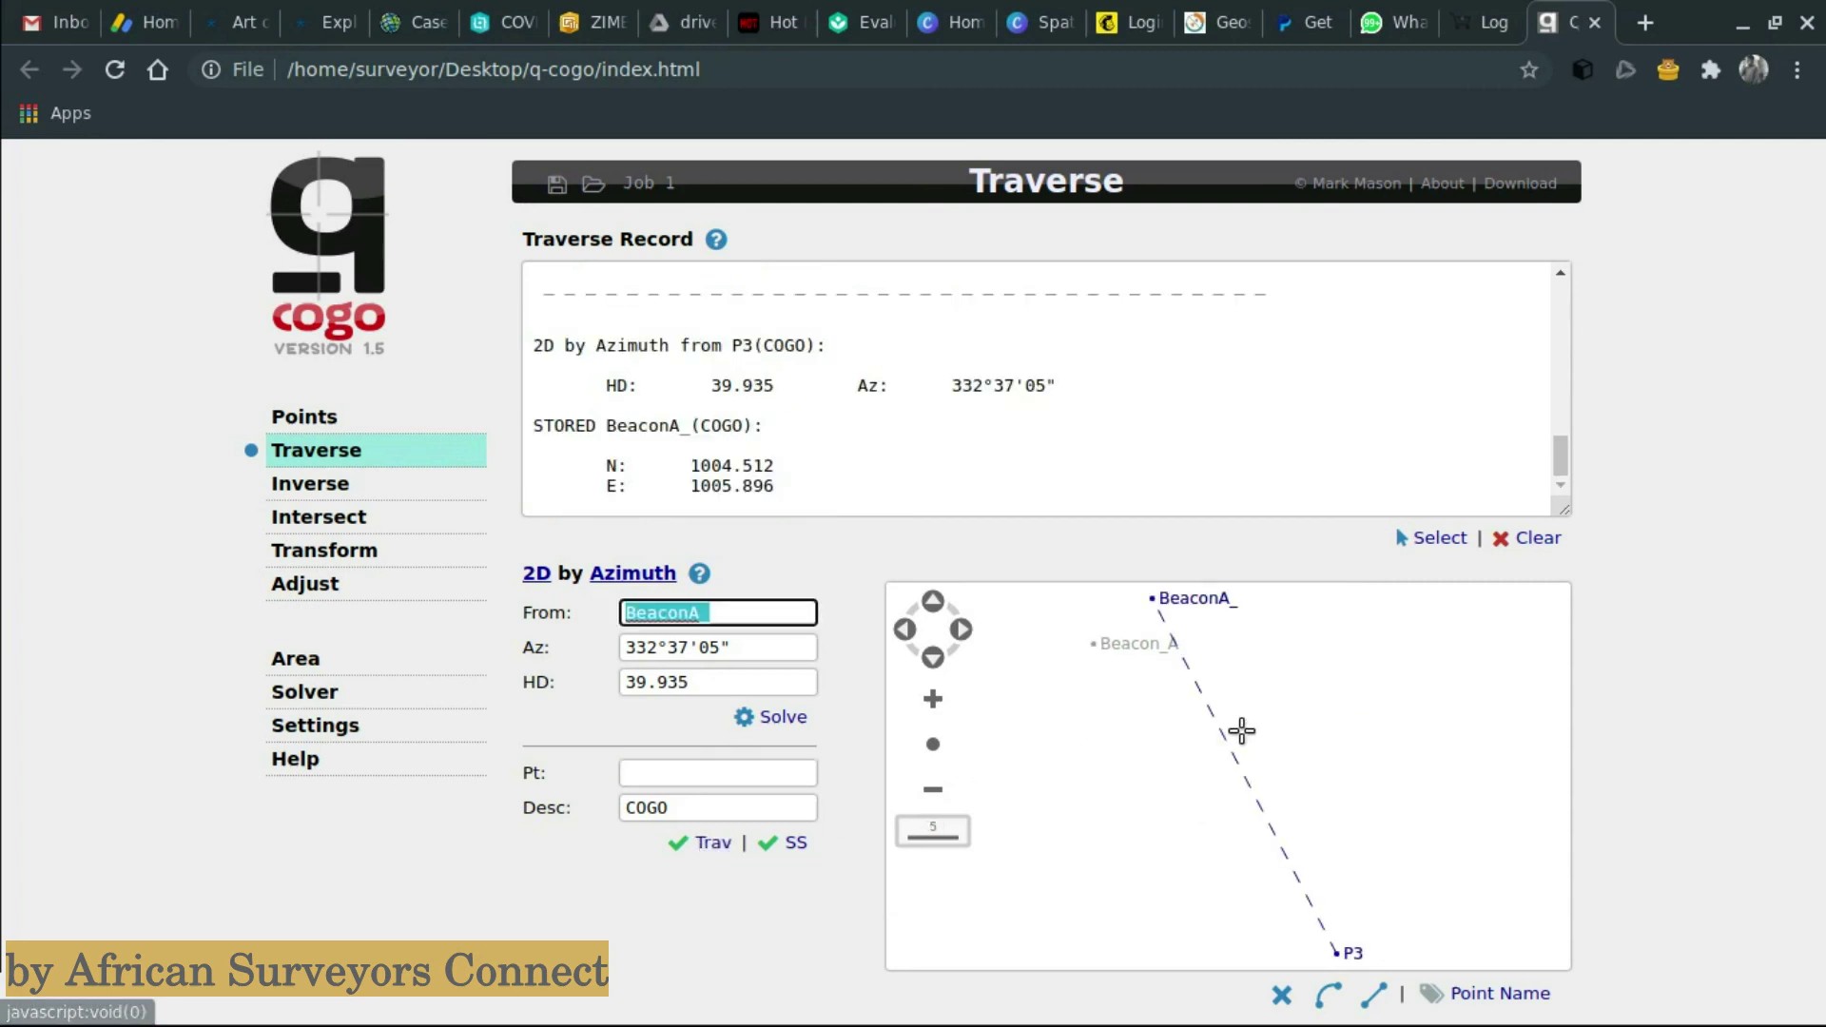
# - Begin a compass-rule adjustment of the traverse with Beacon_A as the start point
pyautogui.scroll(-2, 1243, 731)
pyautogui.scroll(2, 1237, 733)
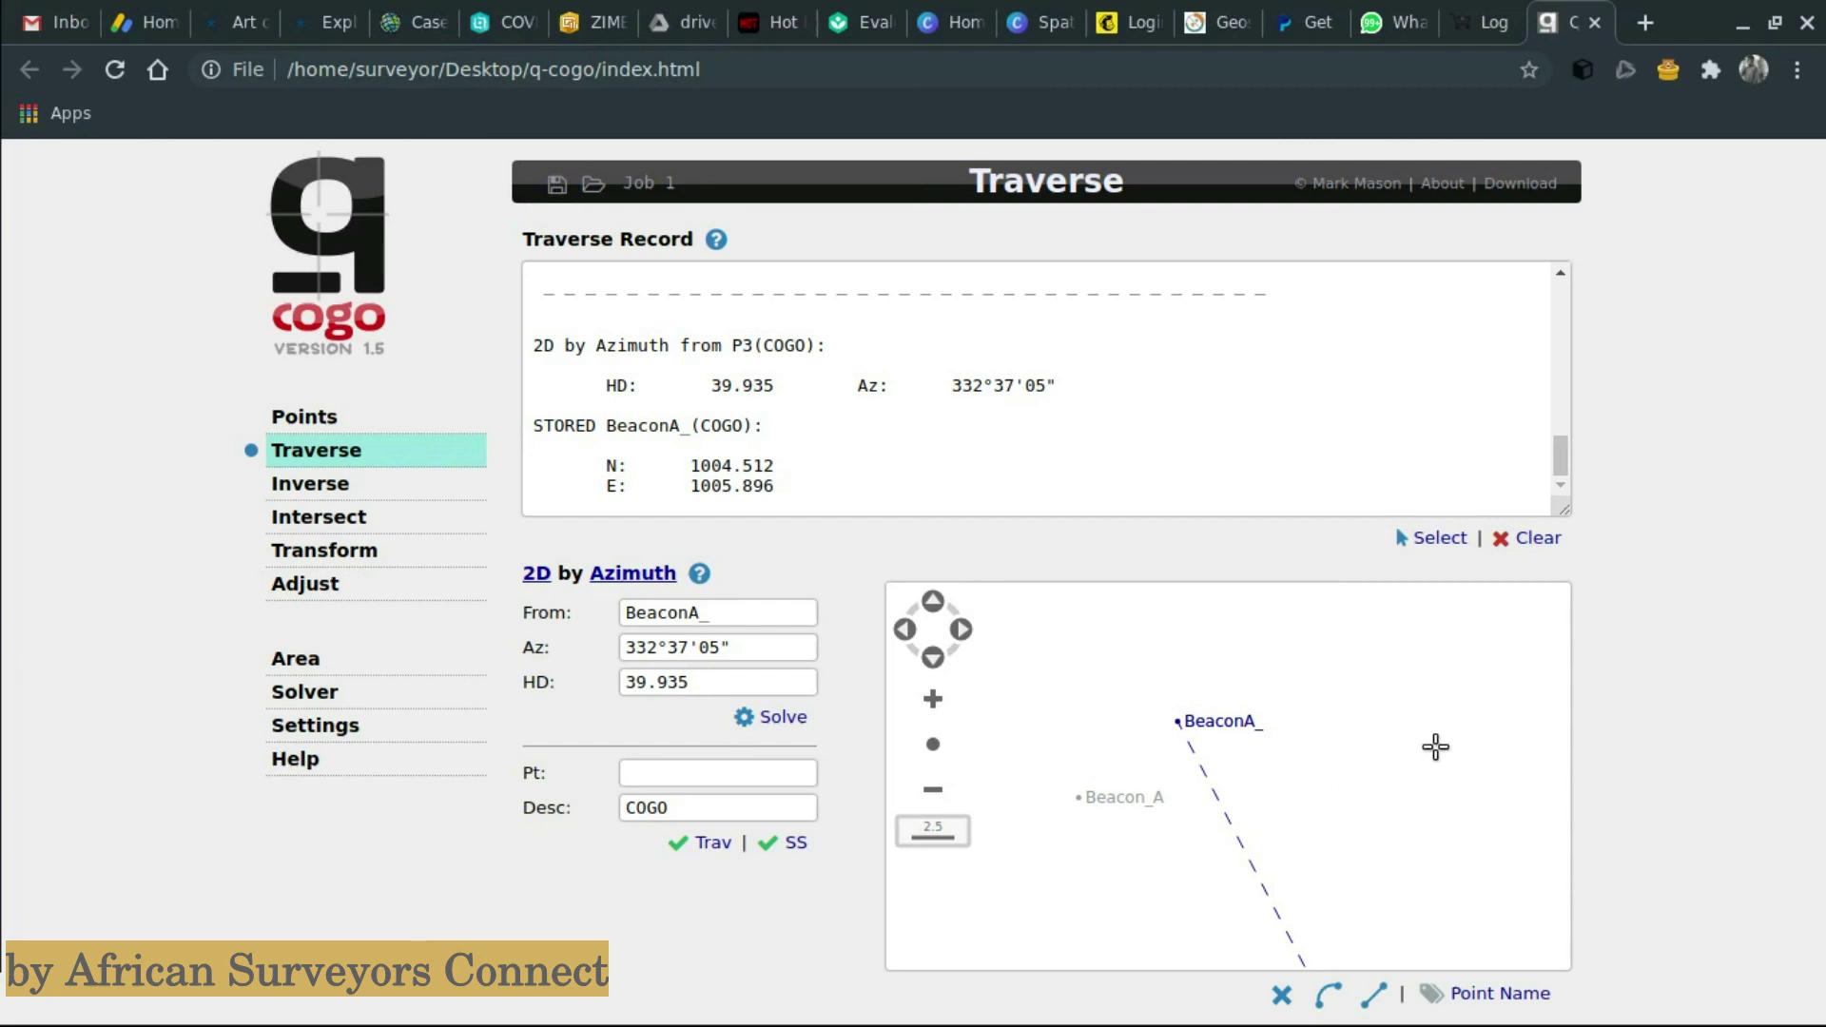
pyautogui.scroll(-1, 1355, 786)
pyautogui.scroll(-1, 1318, 776)
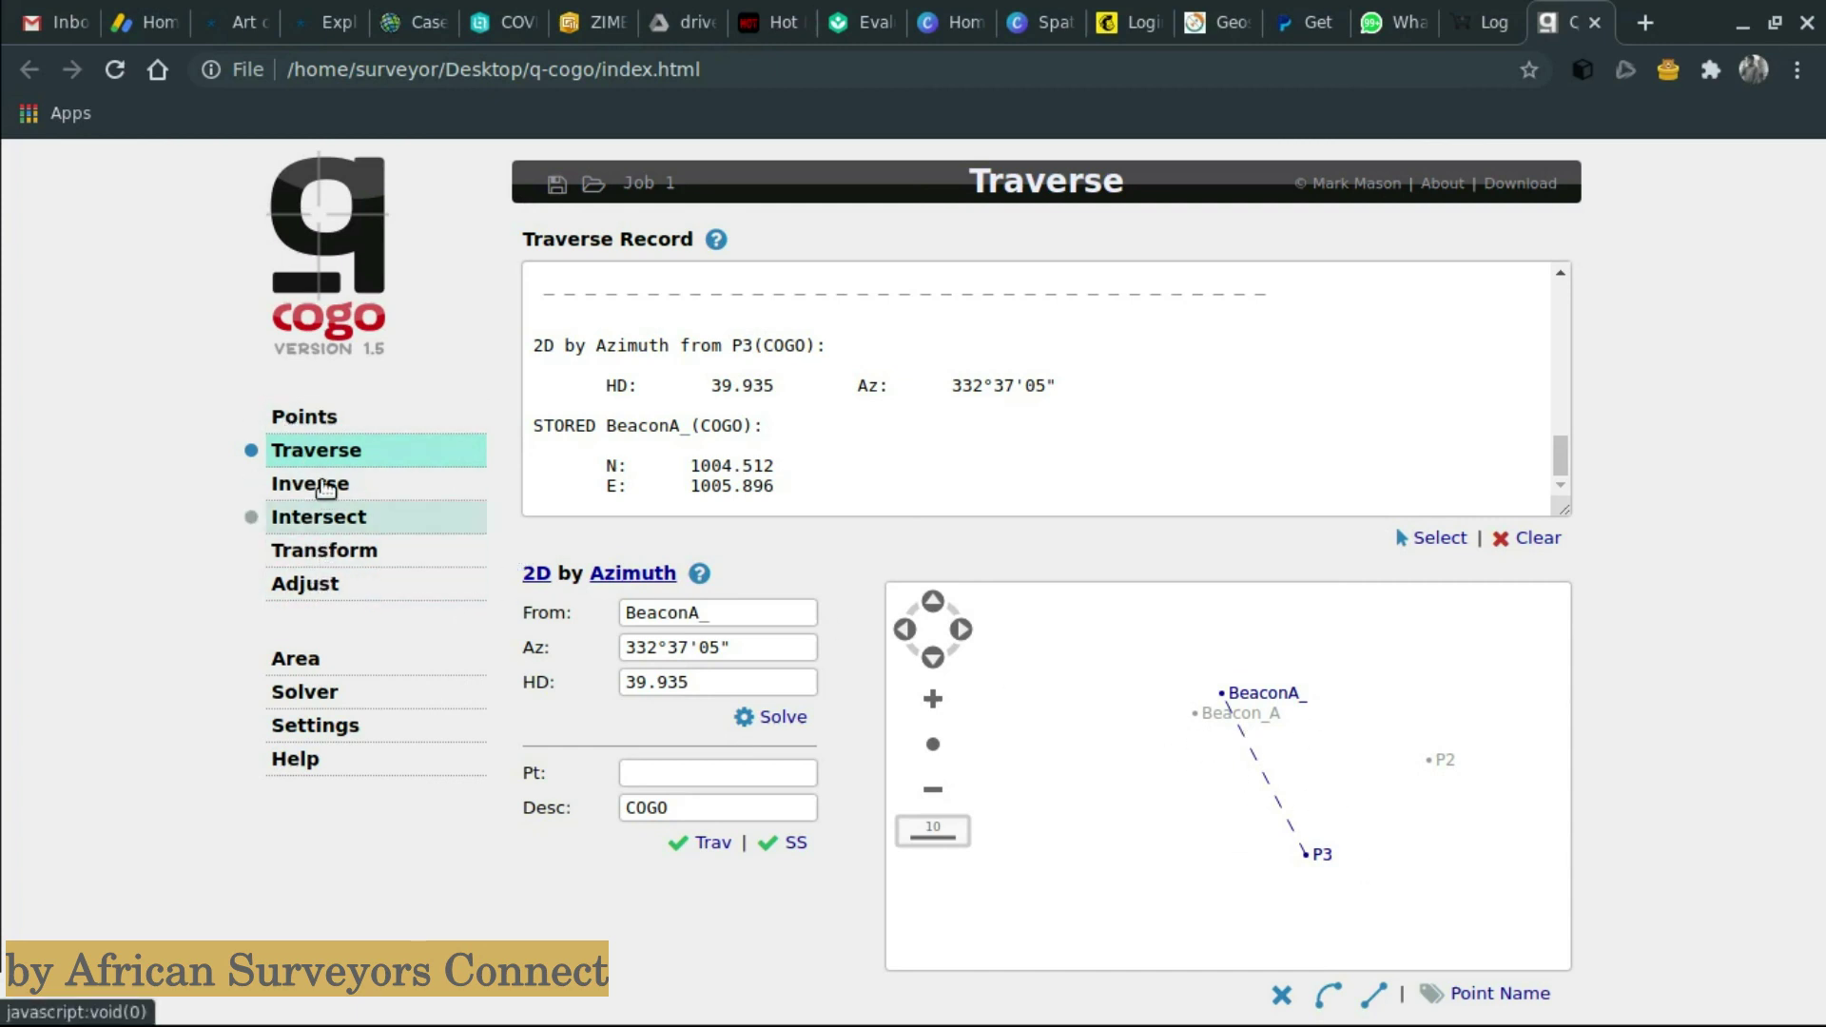
pyautogui.click(307, 597)
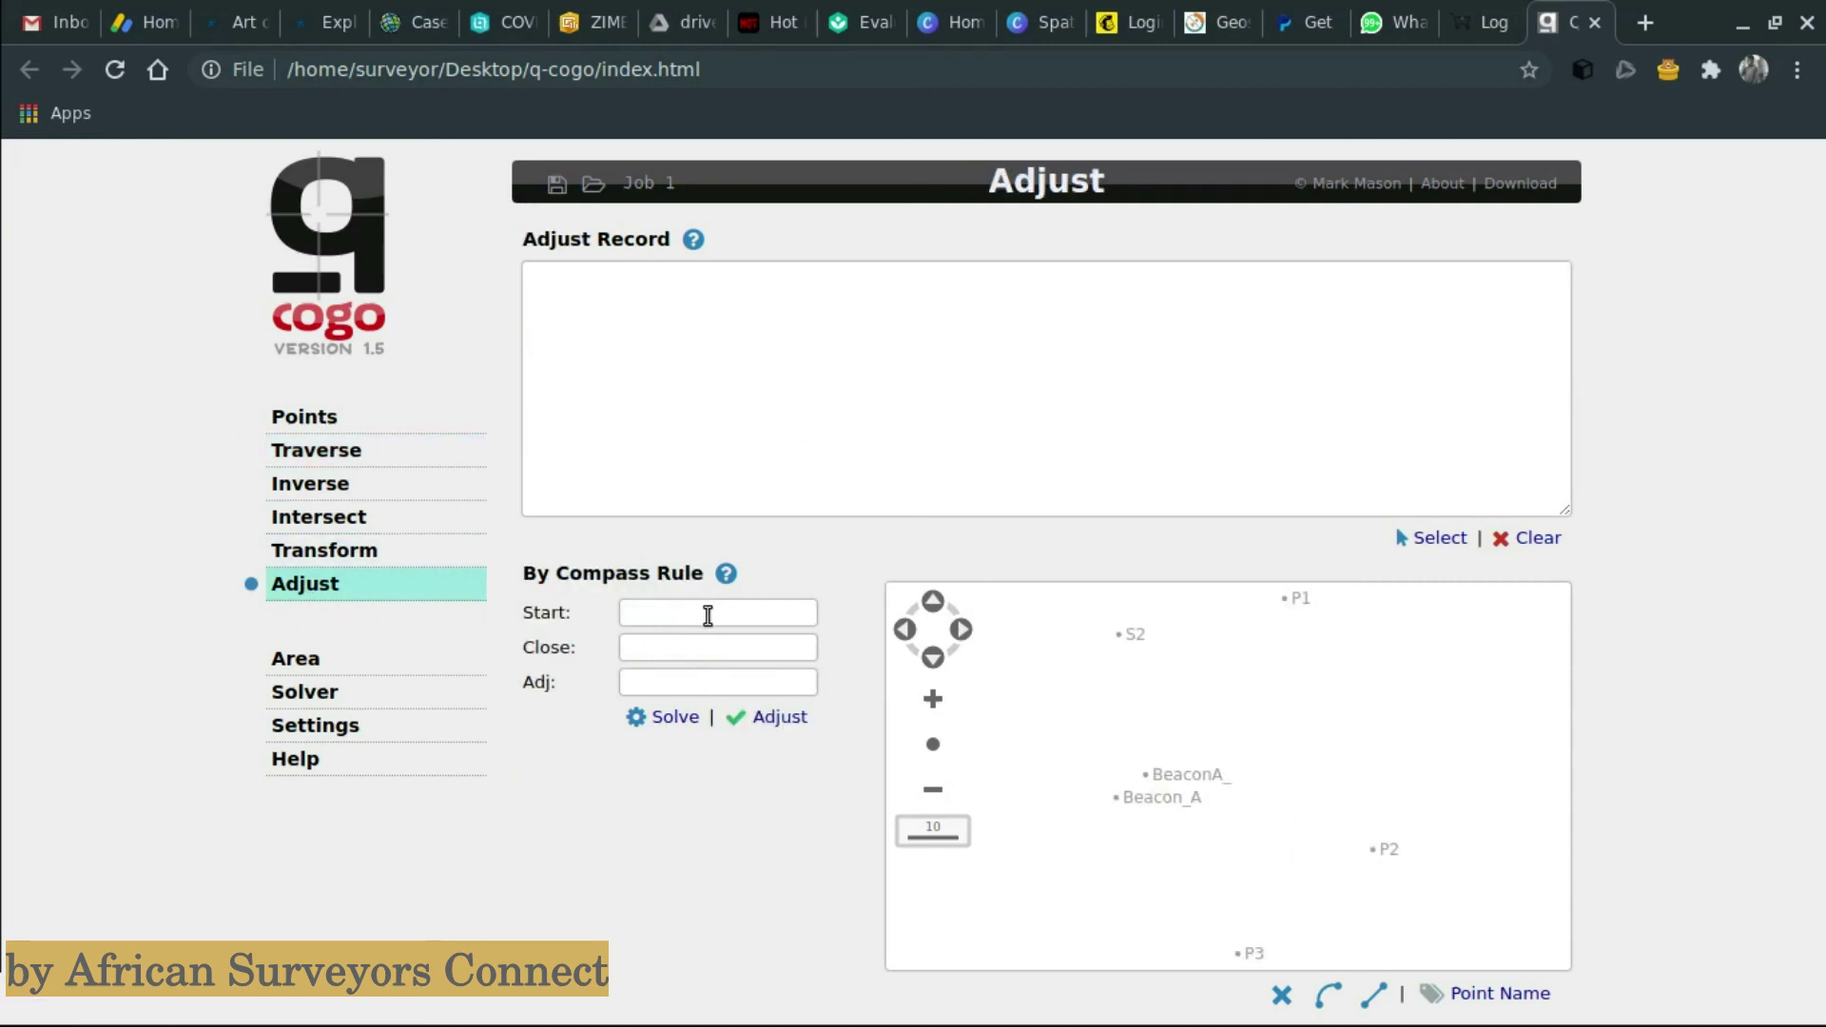
pyautogui.click(708, 617)
pyautogui.write('Be')
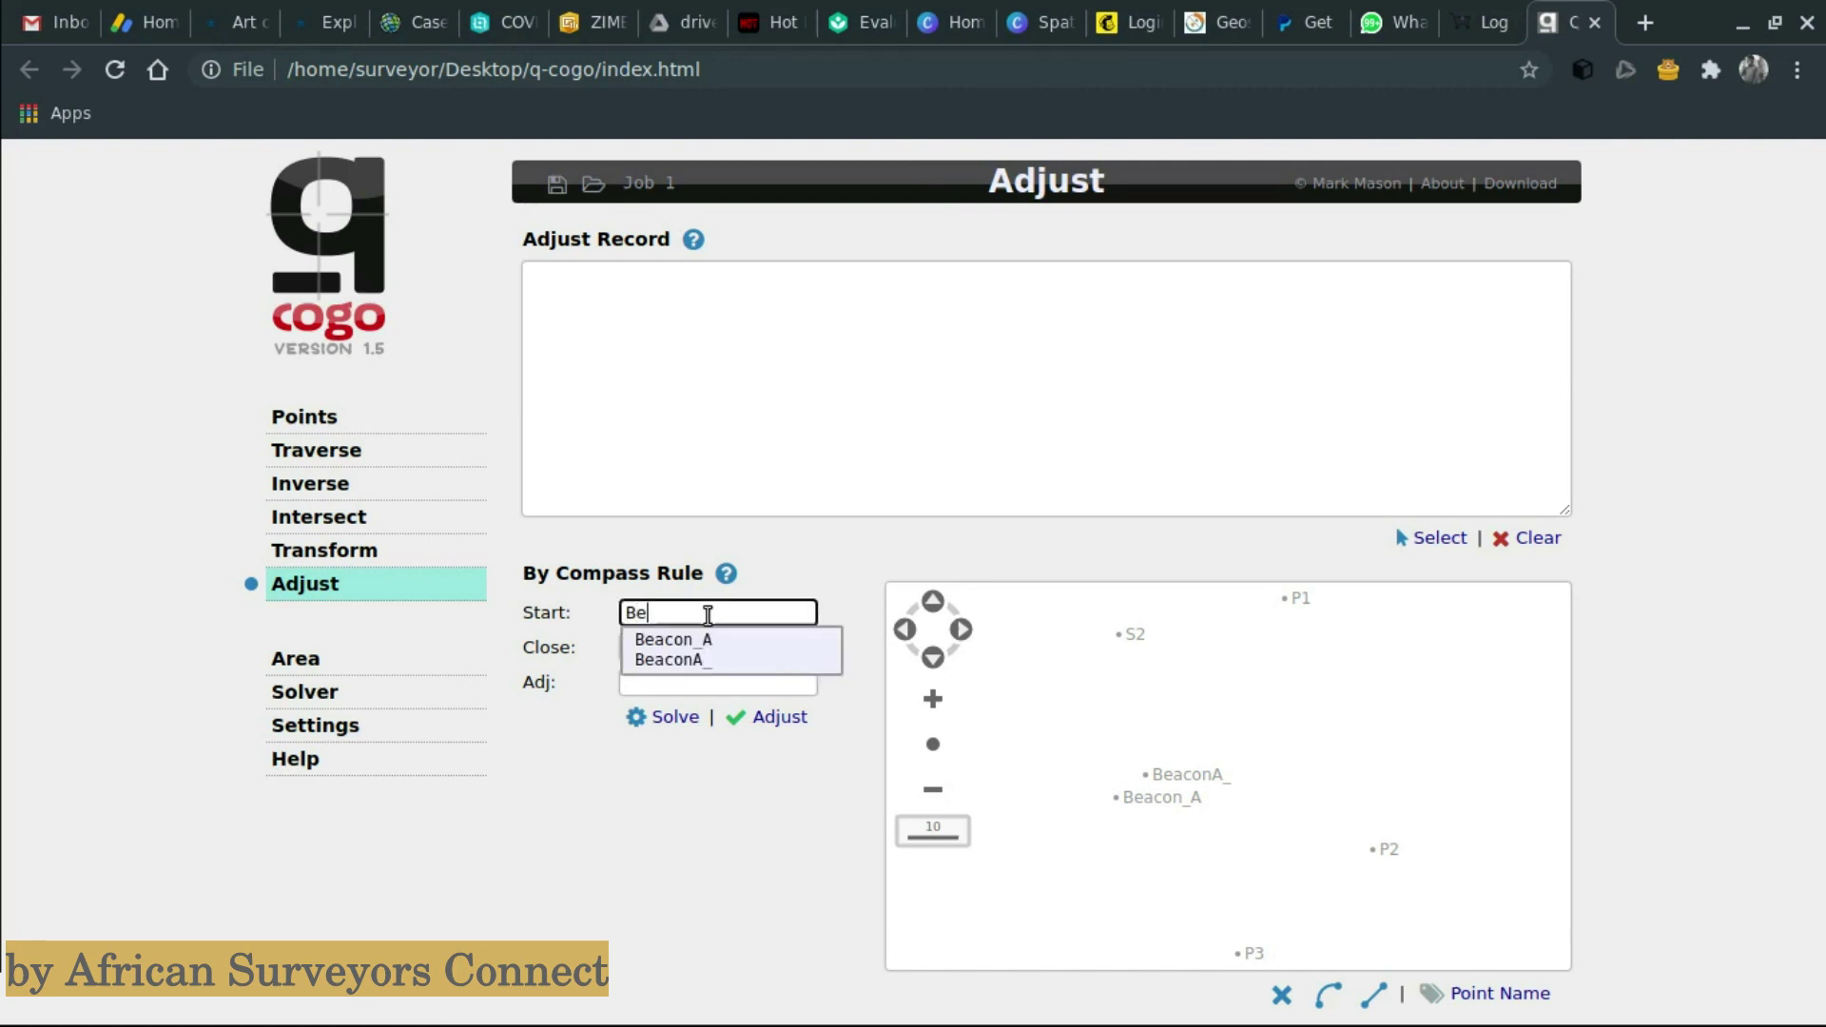
pyautogui.click(703, 641)
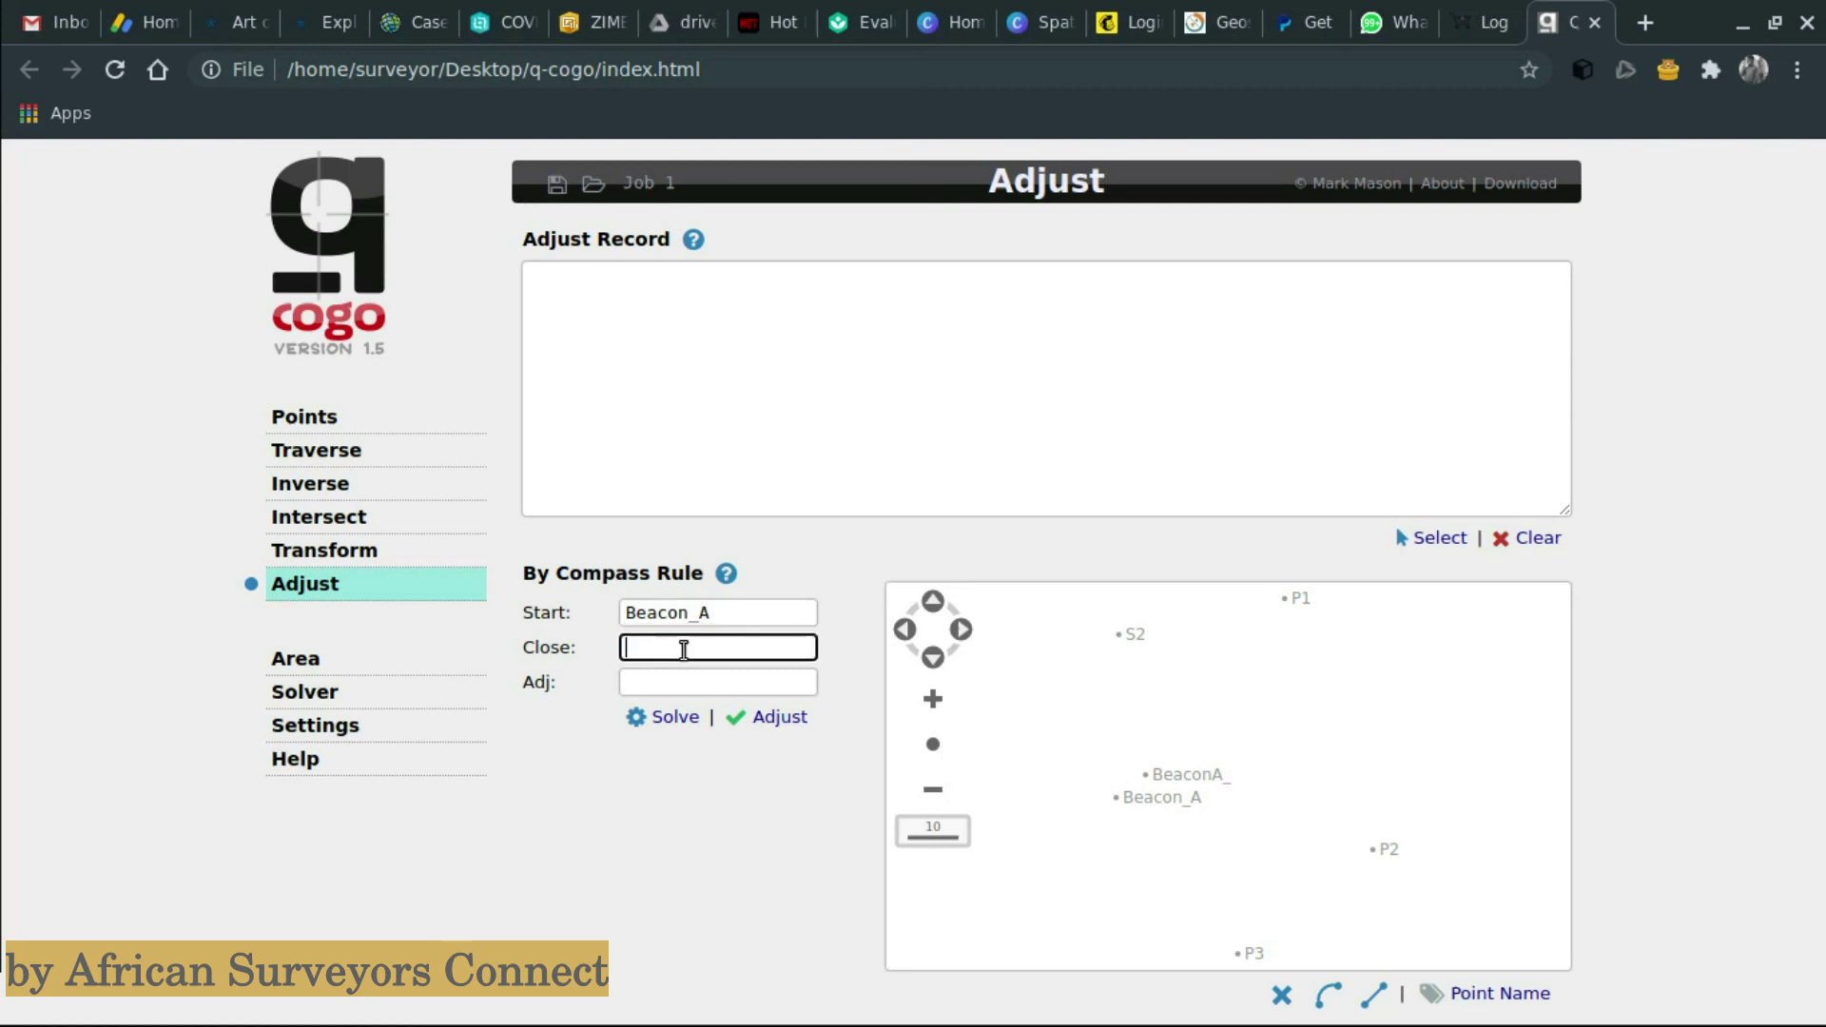
# - Set Beacon_A as the close point of the compass-rule adjustment
pyautogui.write('Bea')
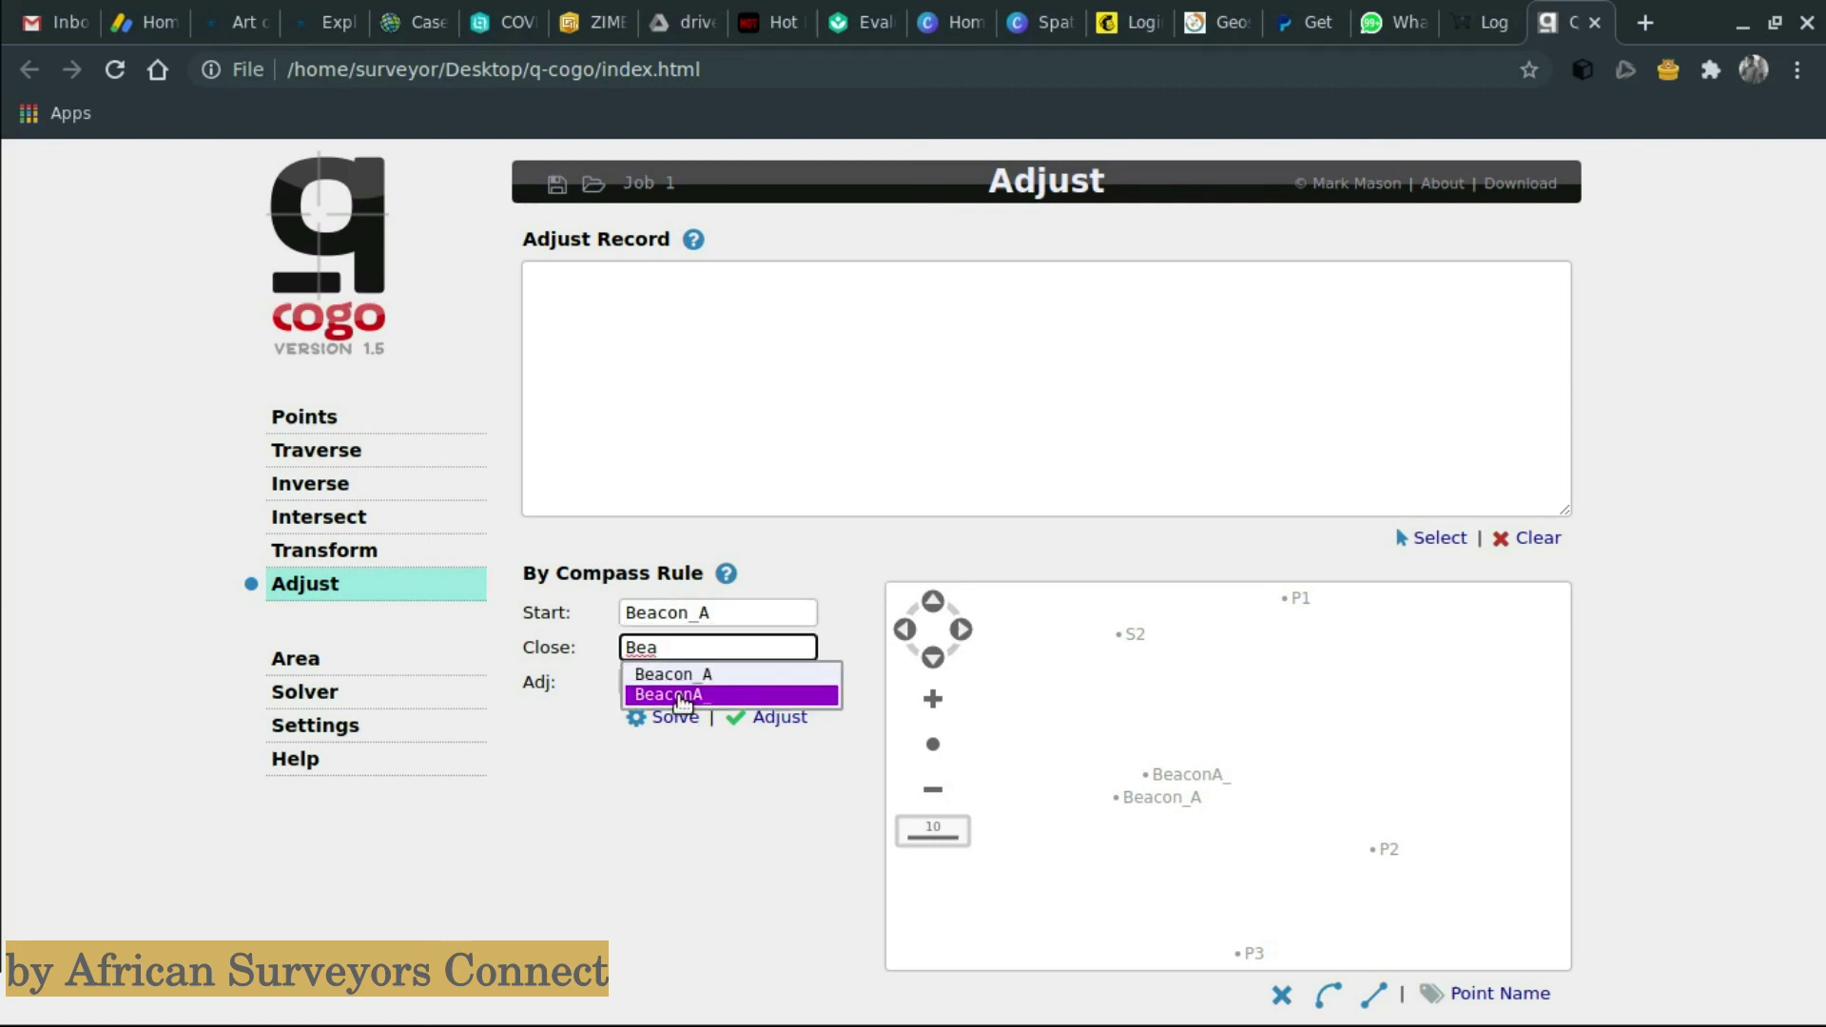
pyautogui.click(679, 696)
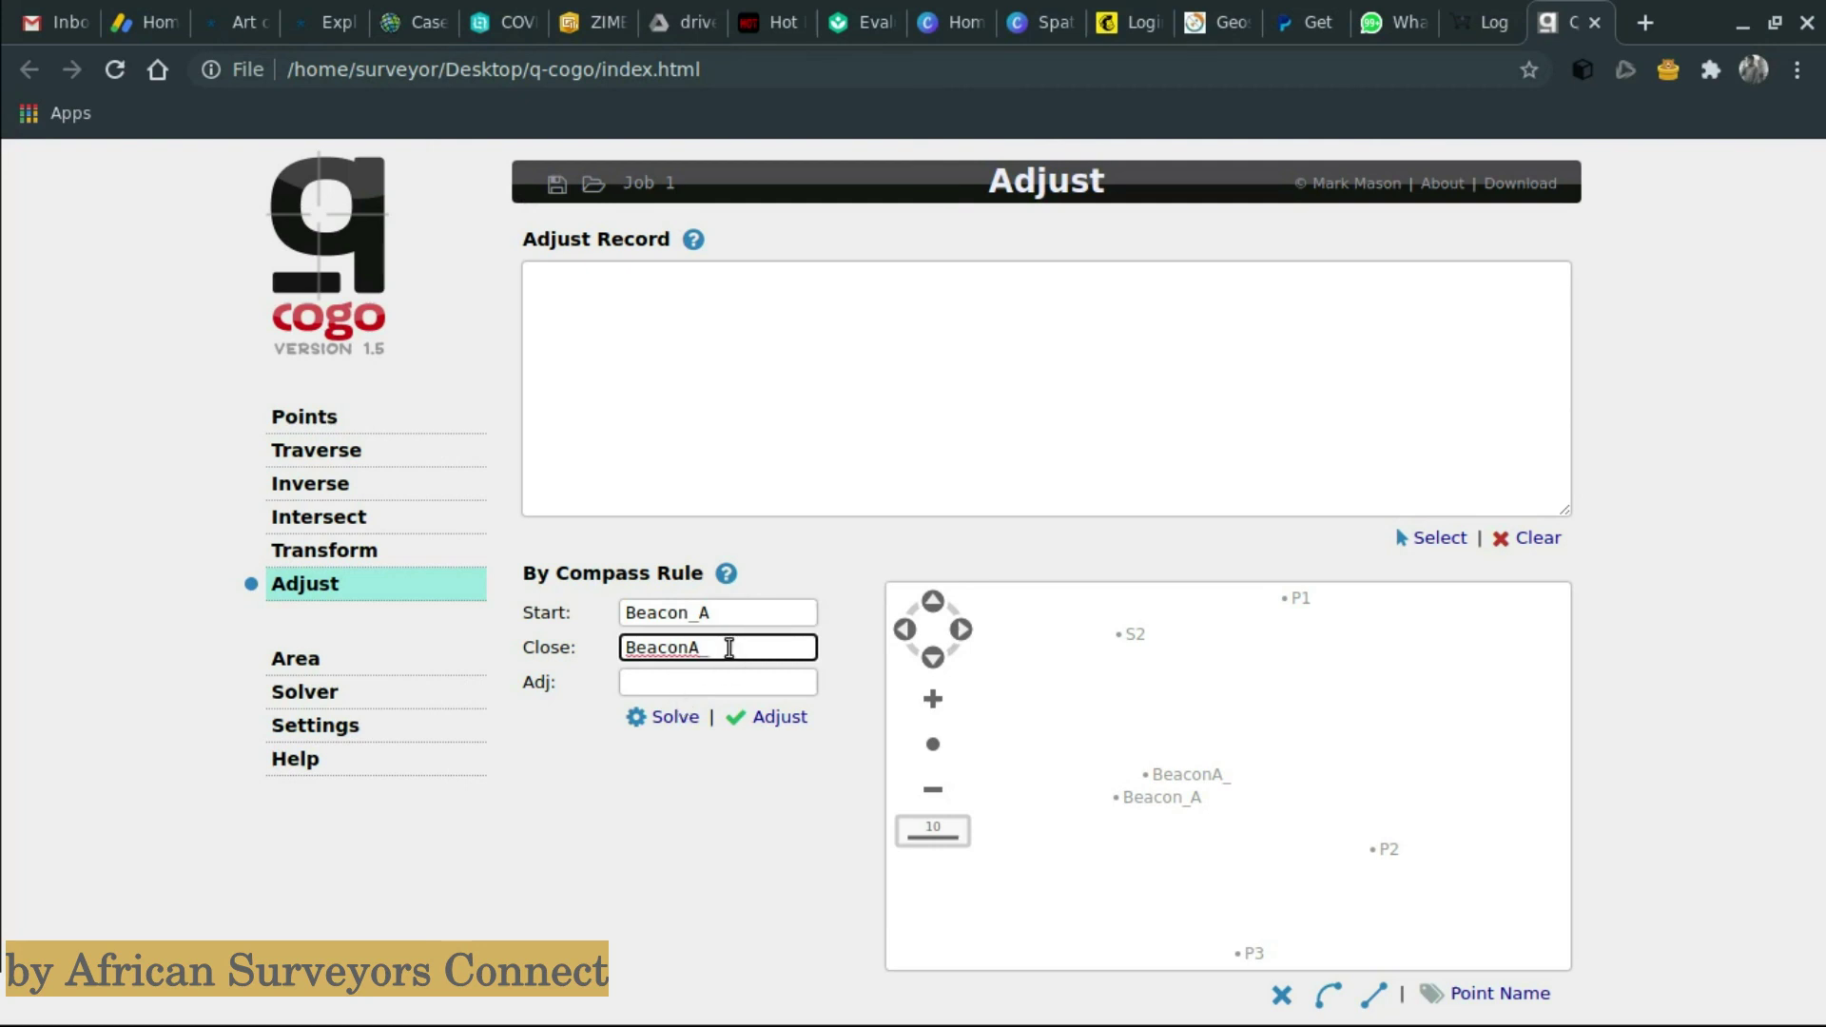
pyautogui.press('BackSpace')
pyautogui.press('BackSpace')
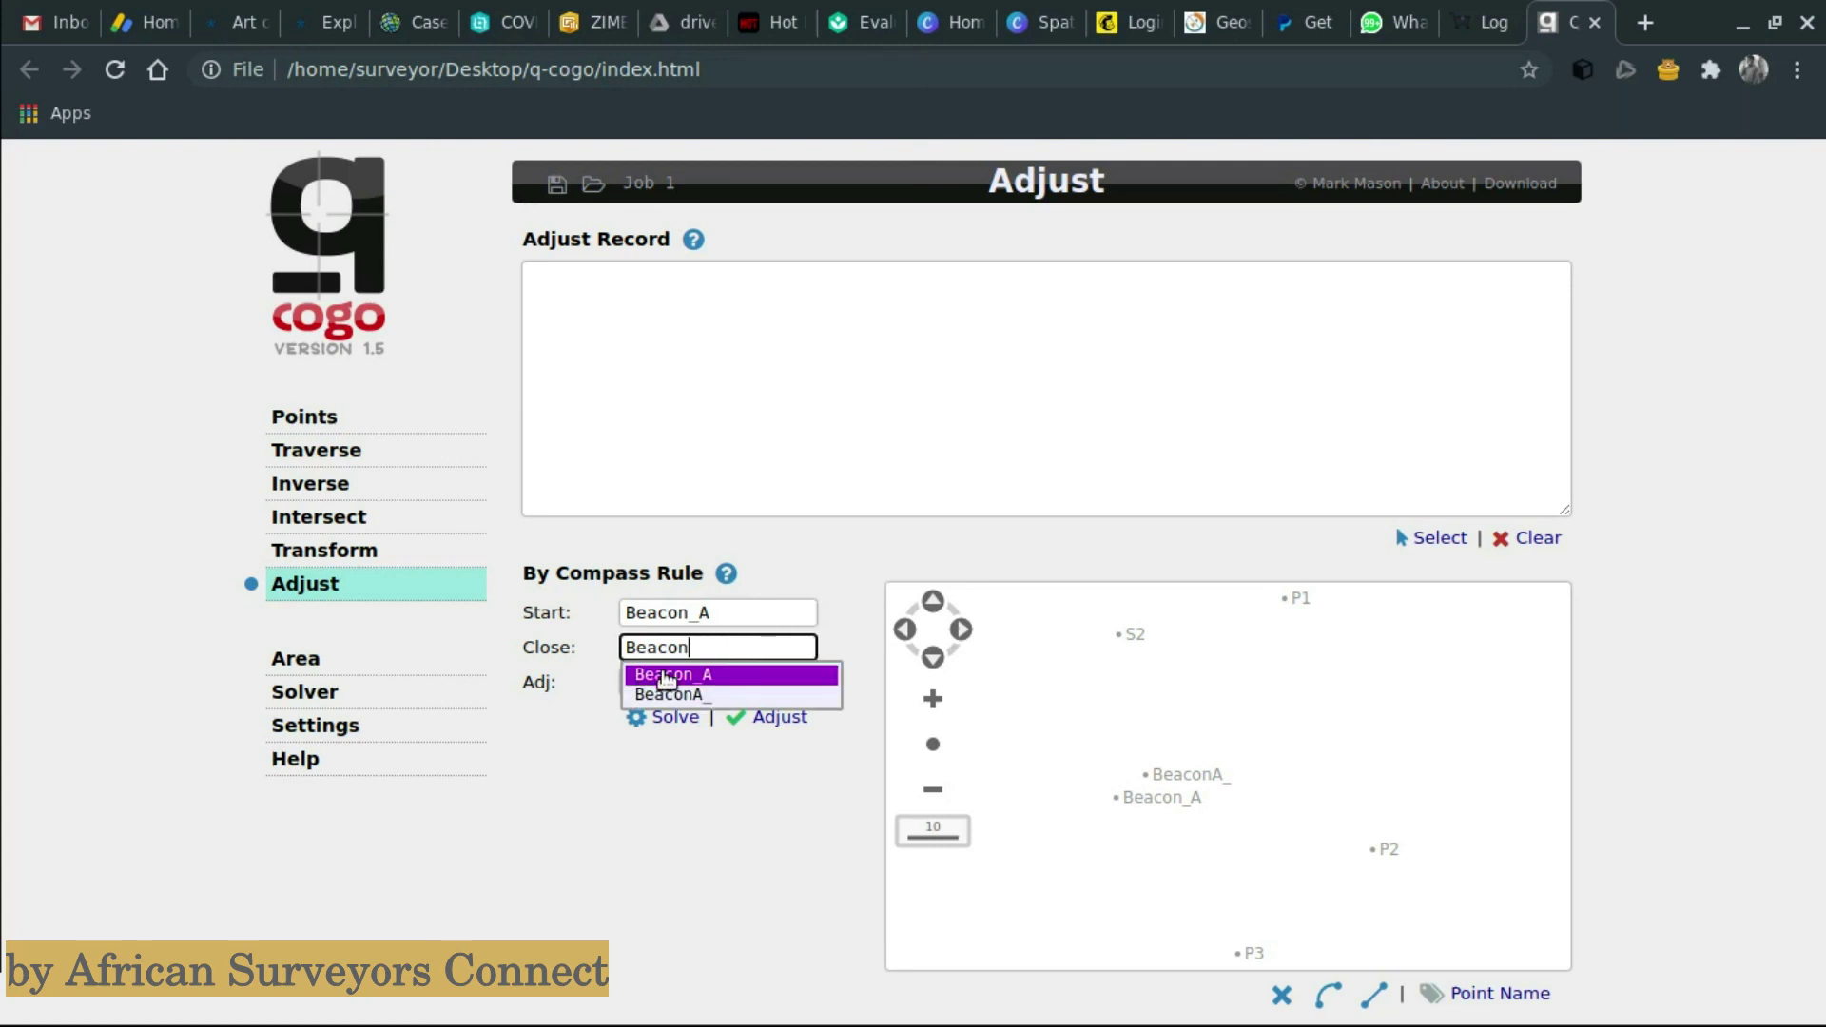
pyautogui.click(668, 675)
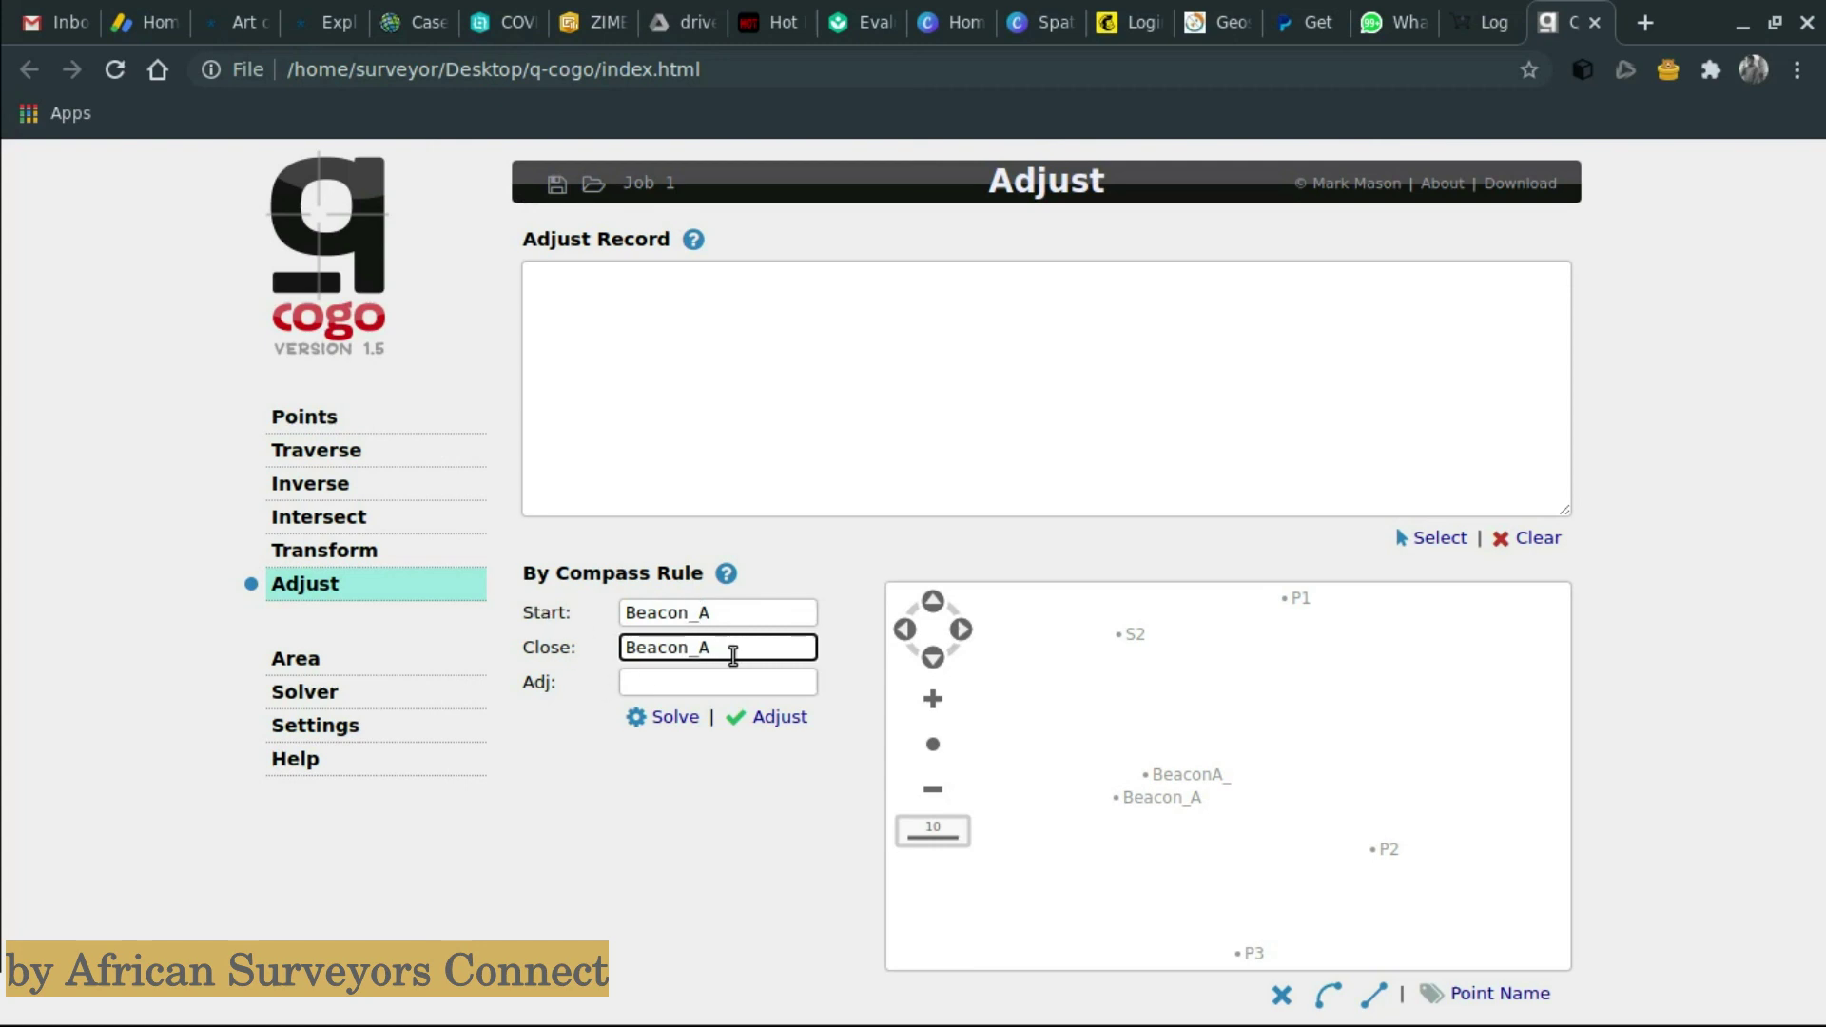
# - Enter S2 as the first point in the list of points to adjust
pyautogui.click(676, 683)
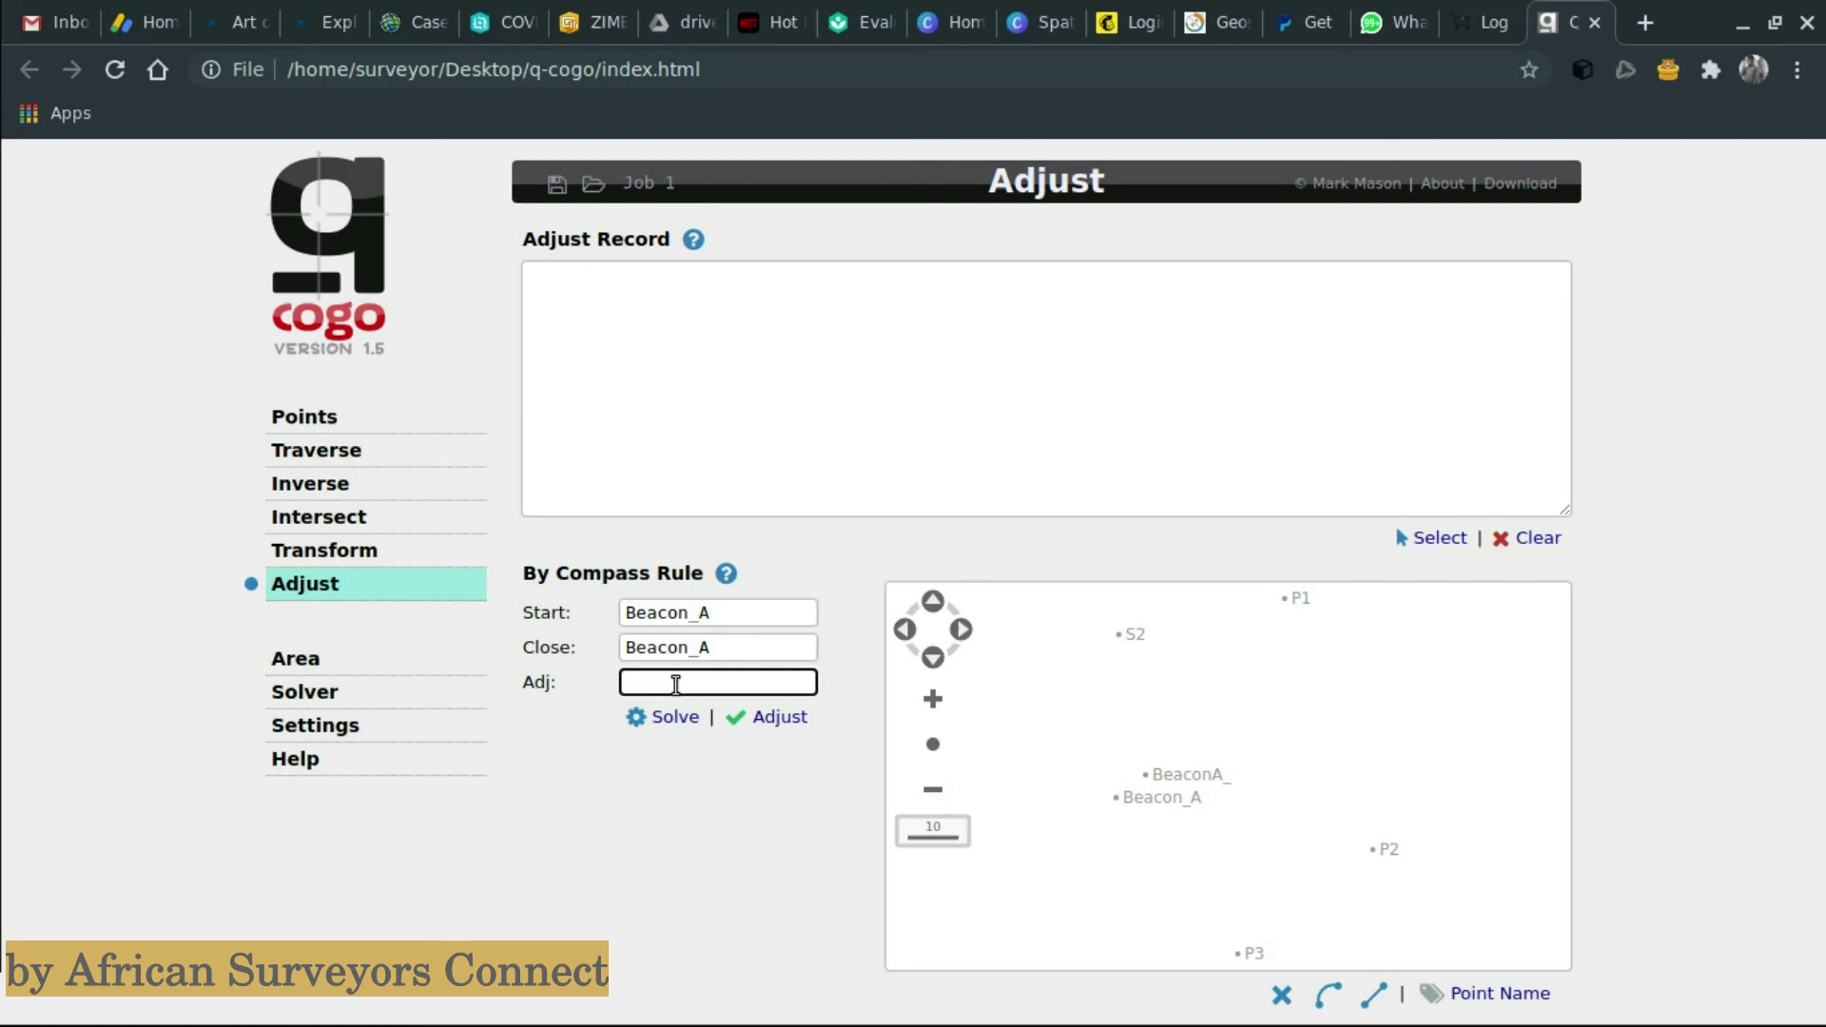
pyautogui.write('s')
pyautogui.press('BackSpace')
pyautogui.write('S1')
pyautogui.press('BackSpace')
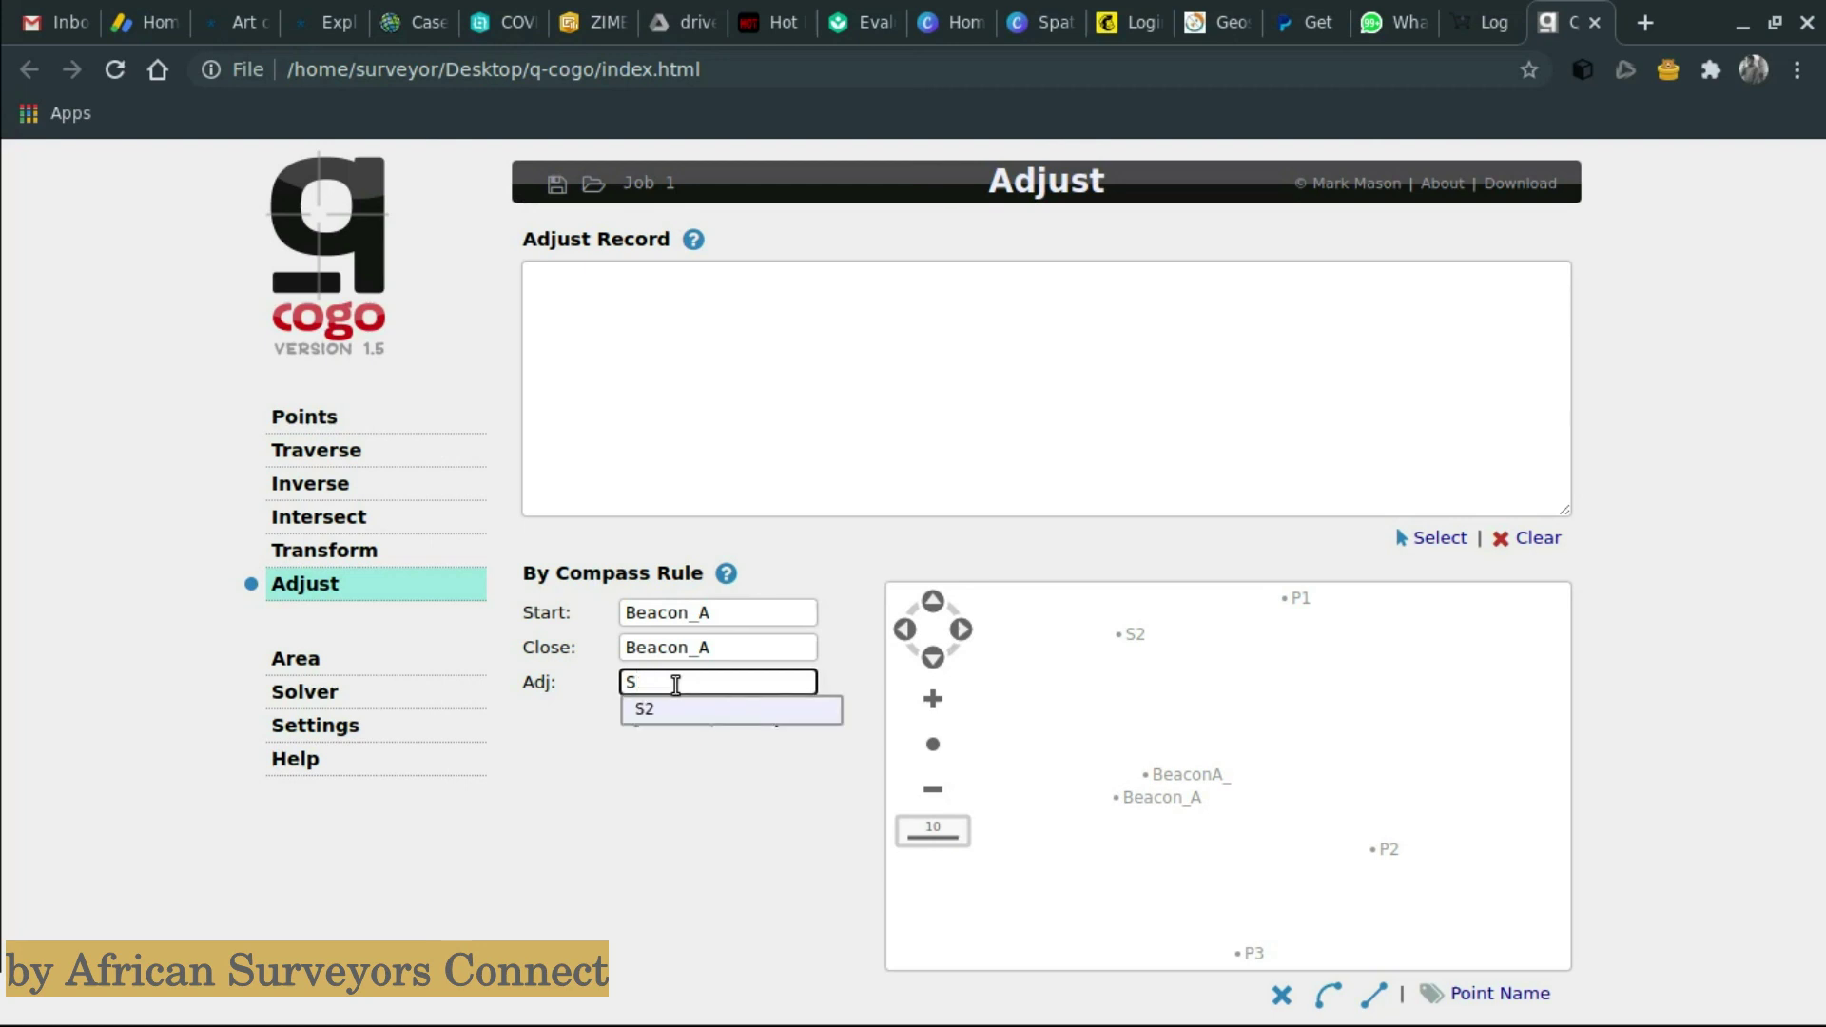
pyautogui.click(682, 709)
pyautogui.write(',')
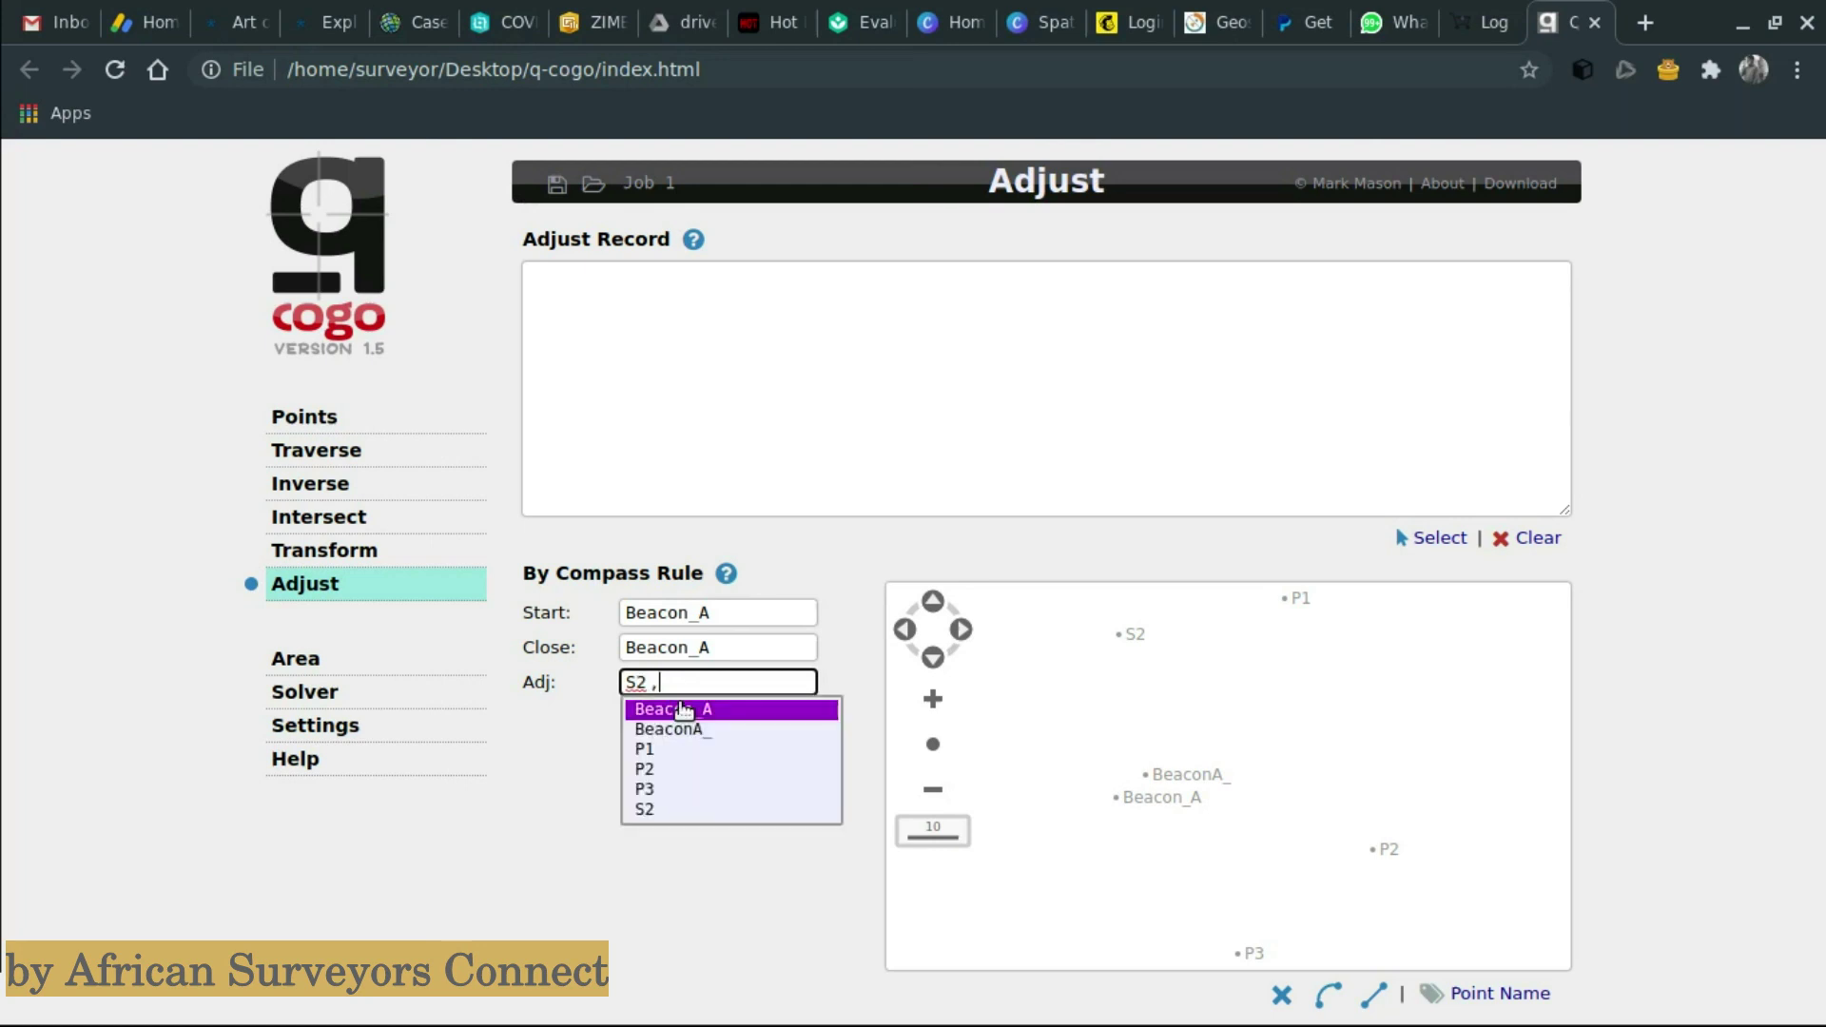
# - Add P1, P2, P3 and BeaconA_ to the points to adjust after S2, and solve the traverse closure
pyautogui.click(661, 750)
pyautogui.write(',')
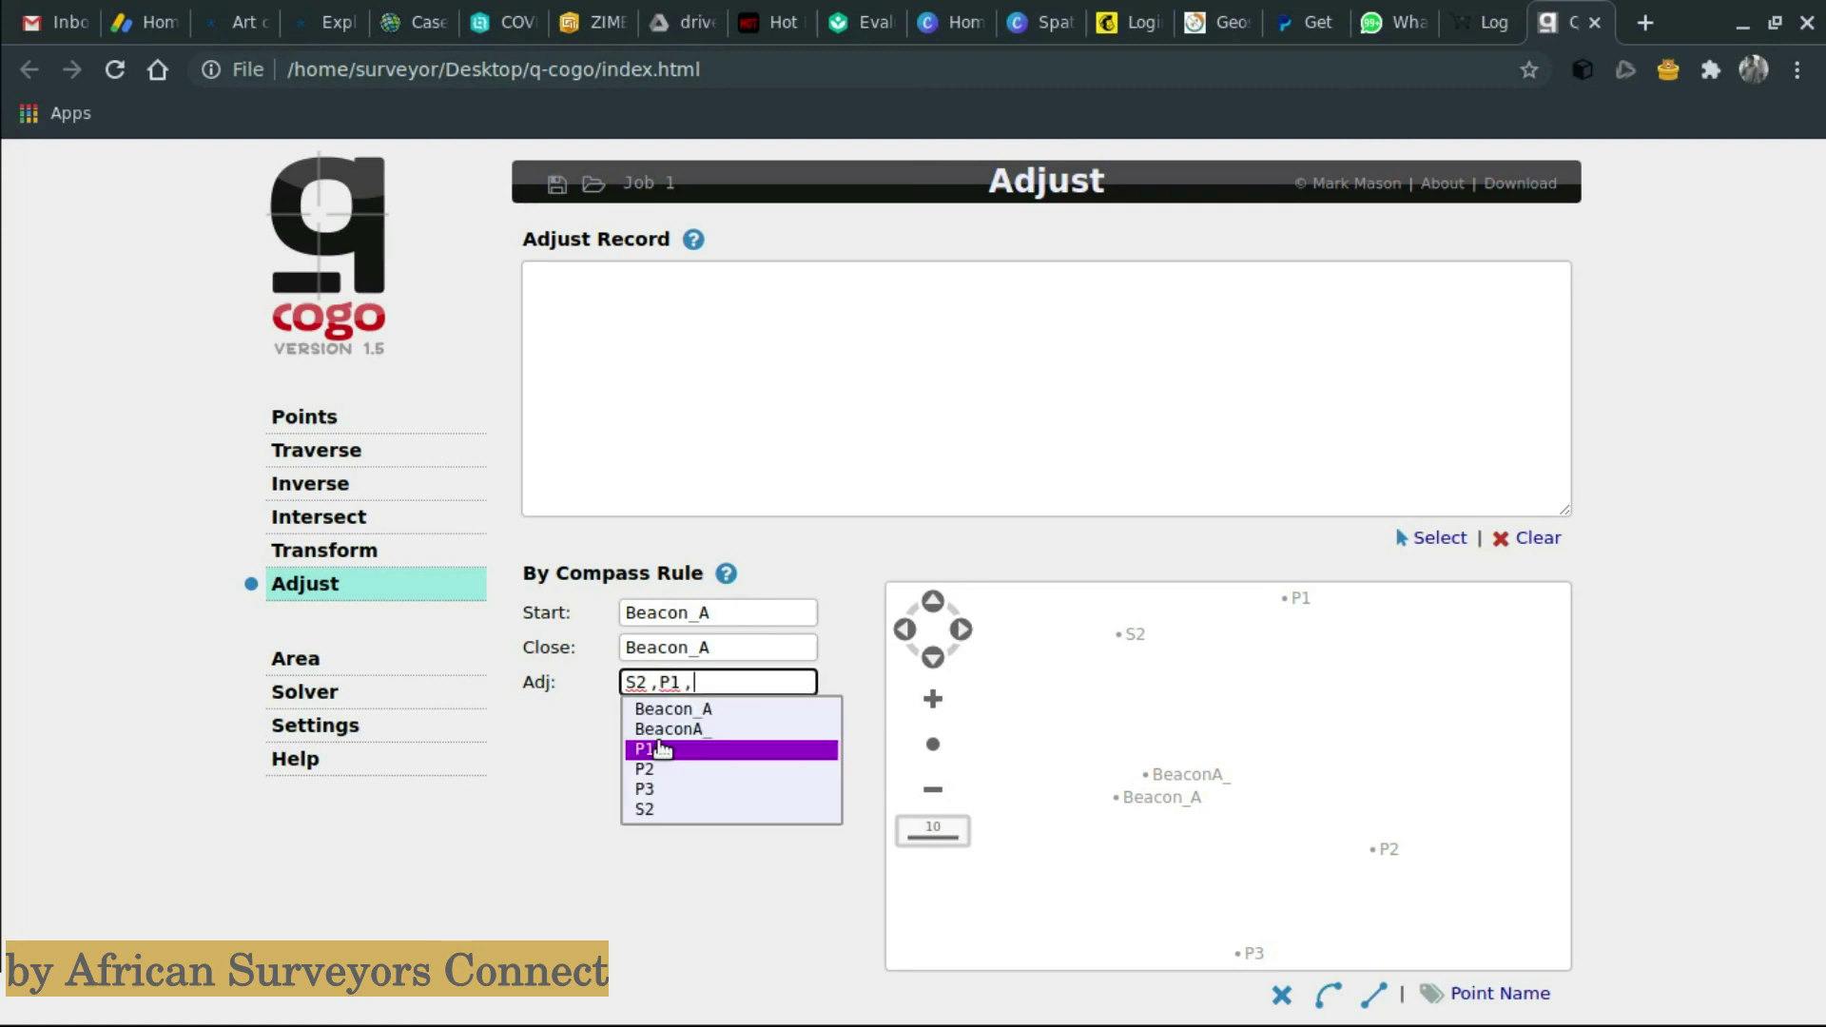
pyautogui.click(670, 766)
pyautogui.write(', P2 ,')
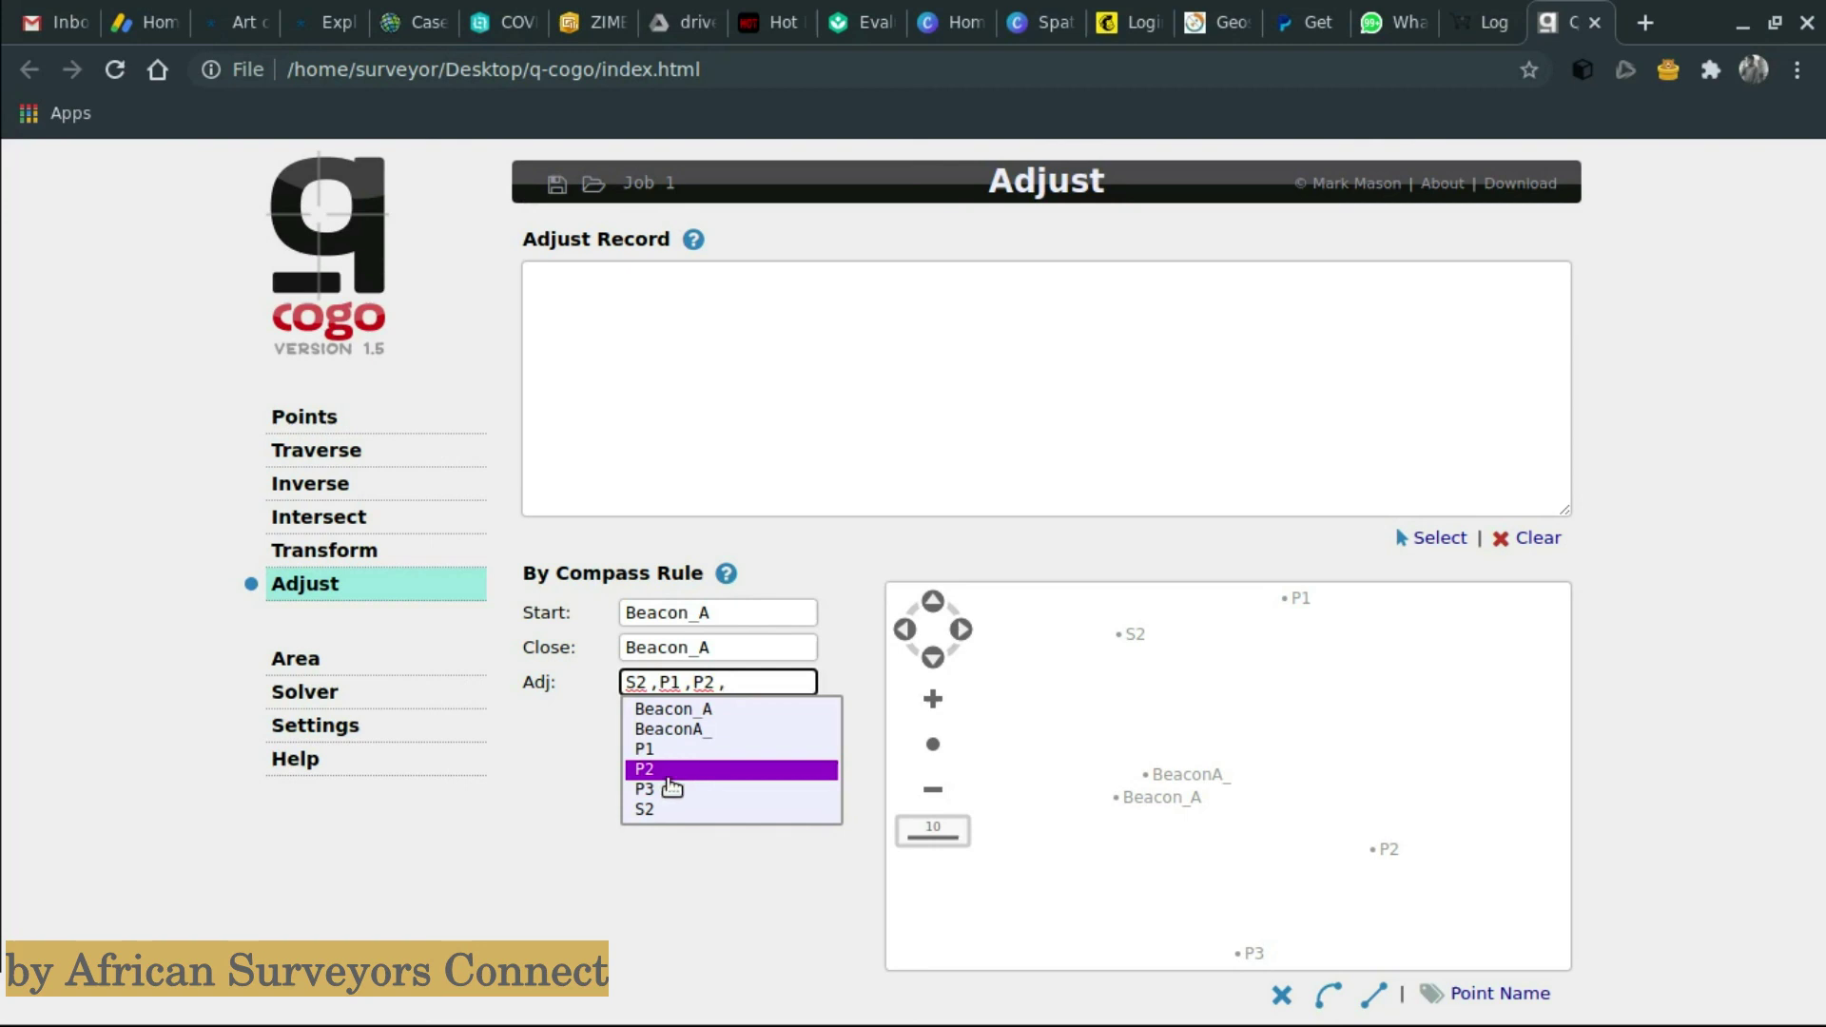
pyautogui.click(666, 788)
pyautogui.write(',')
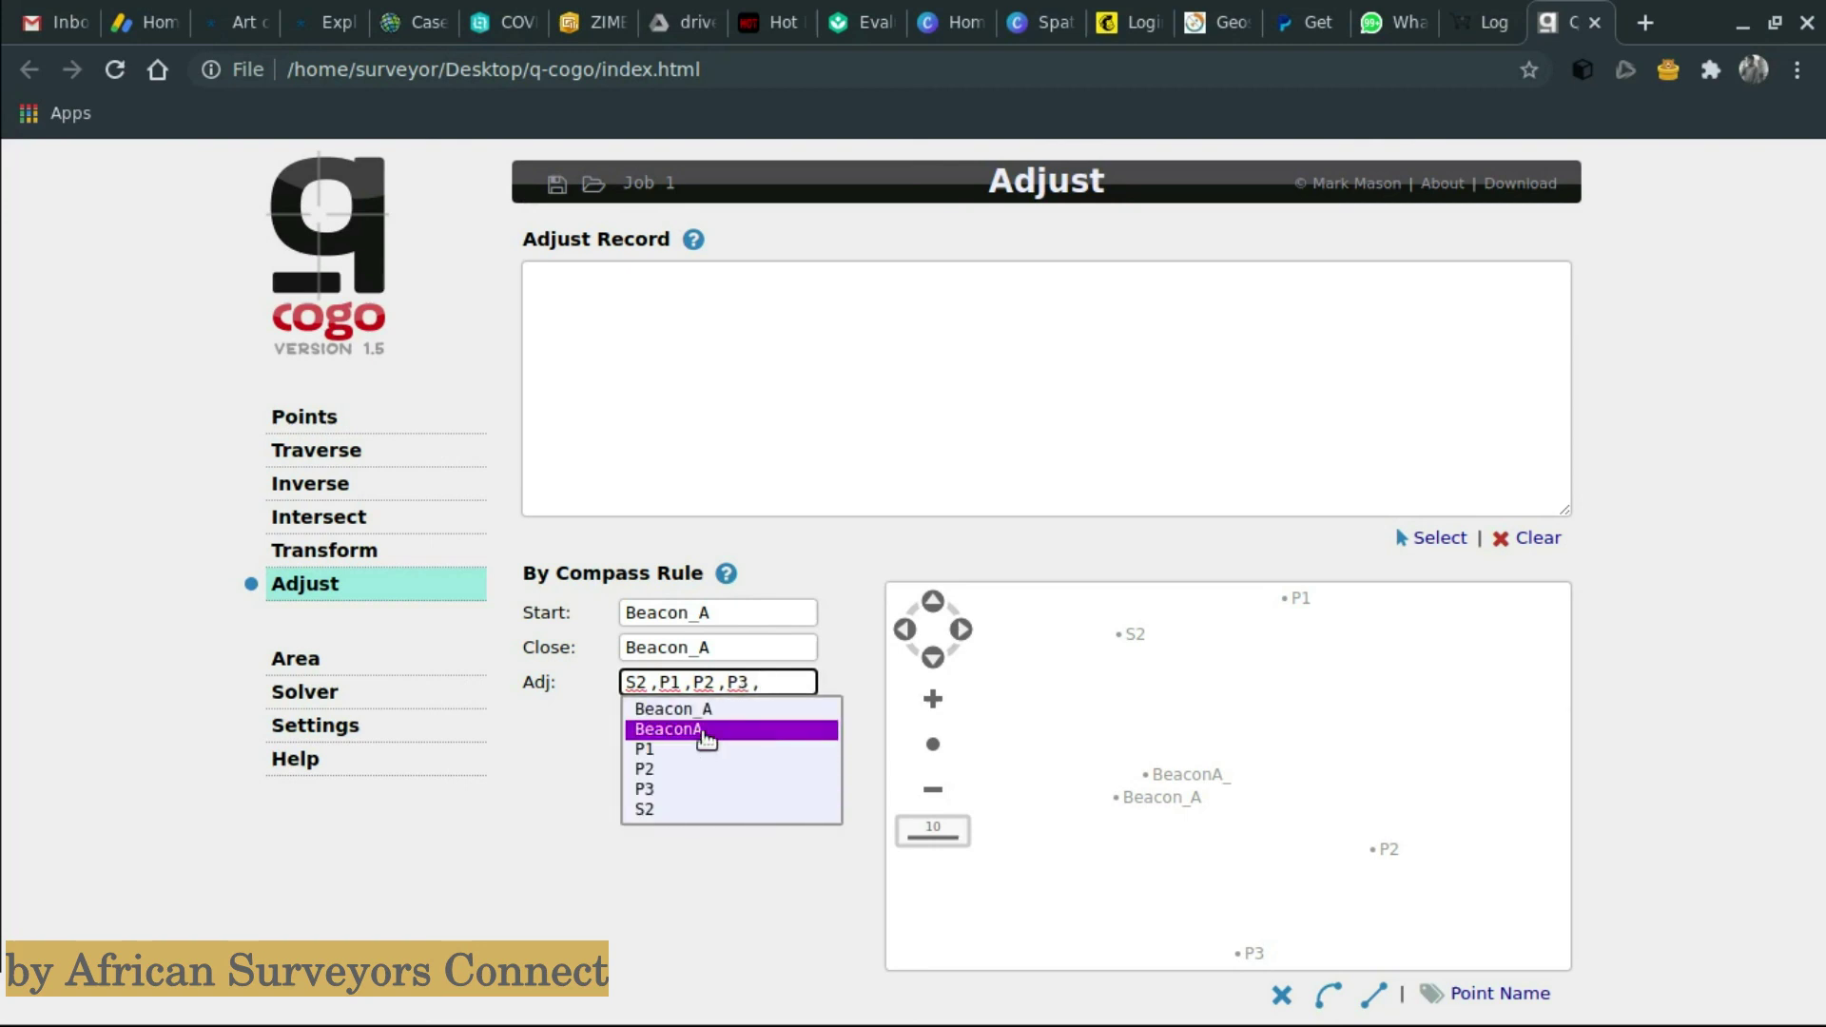
pyautogui.click(704, 731)
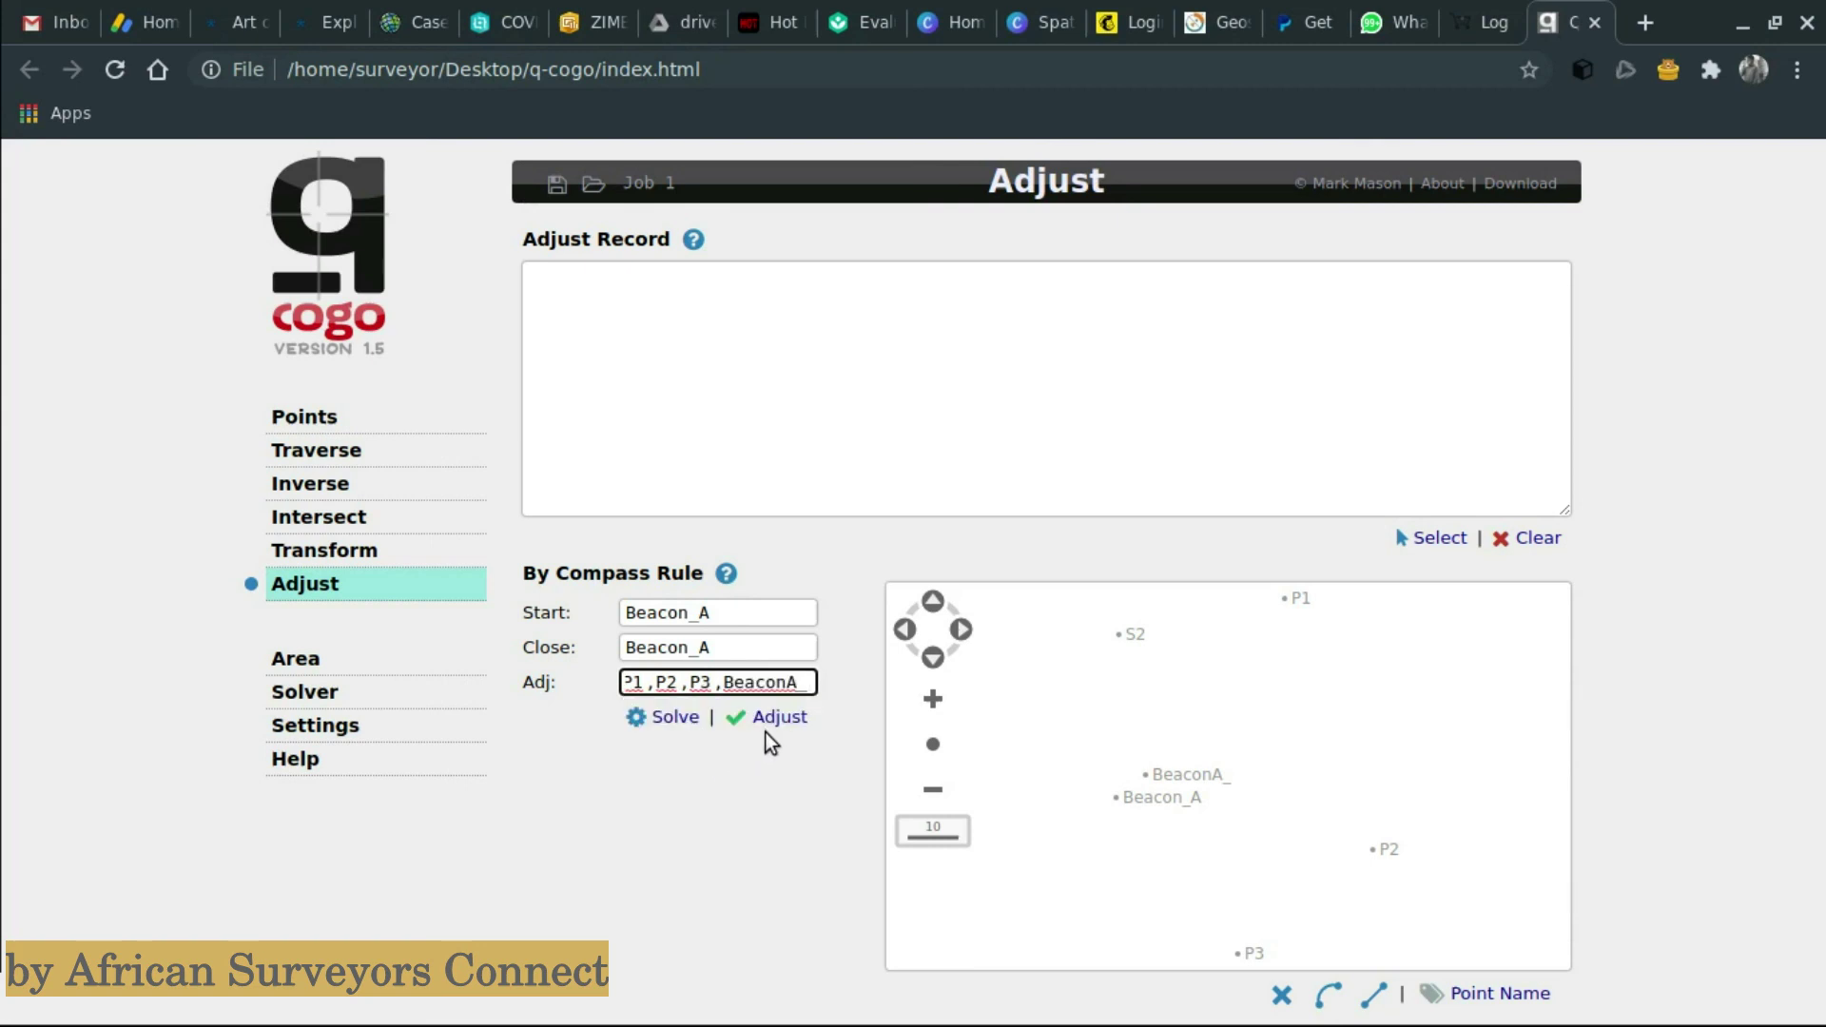
pyautogui.click(662, 717)
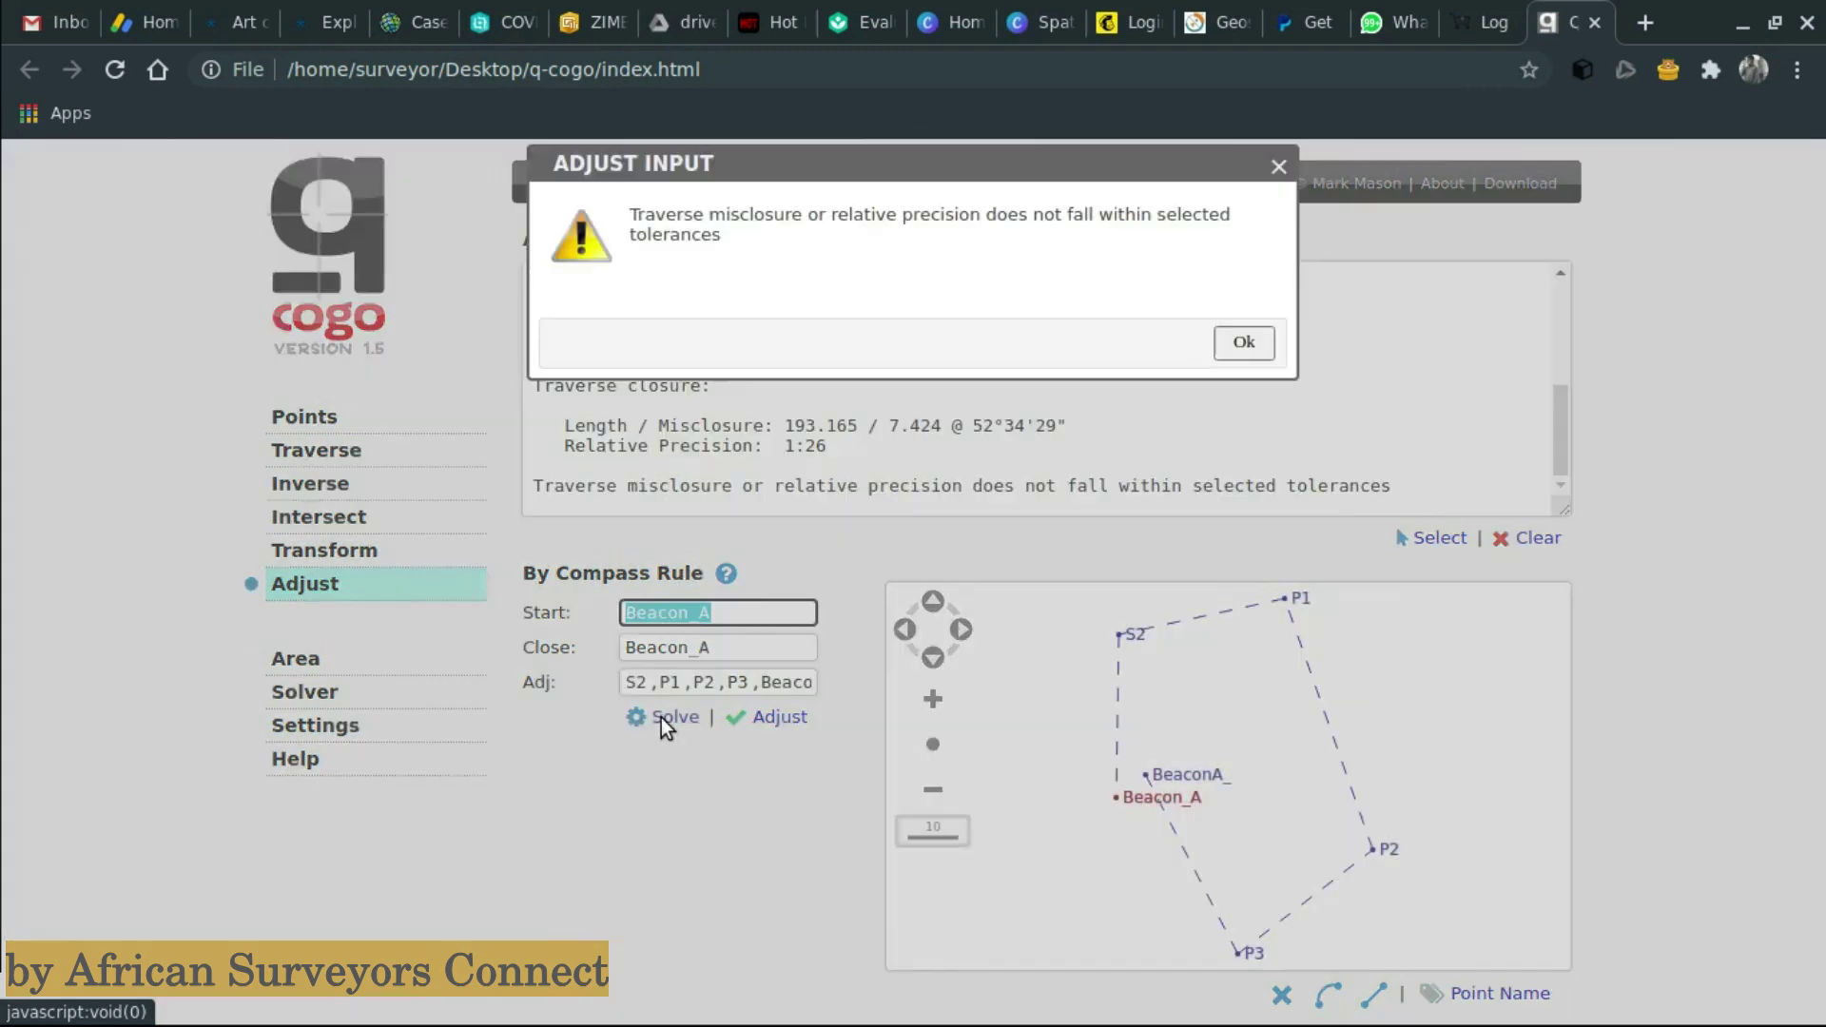
pyautogui.click(1278, 172)
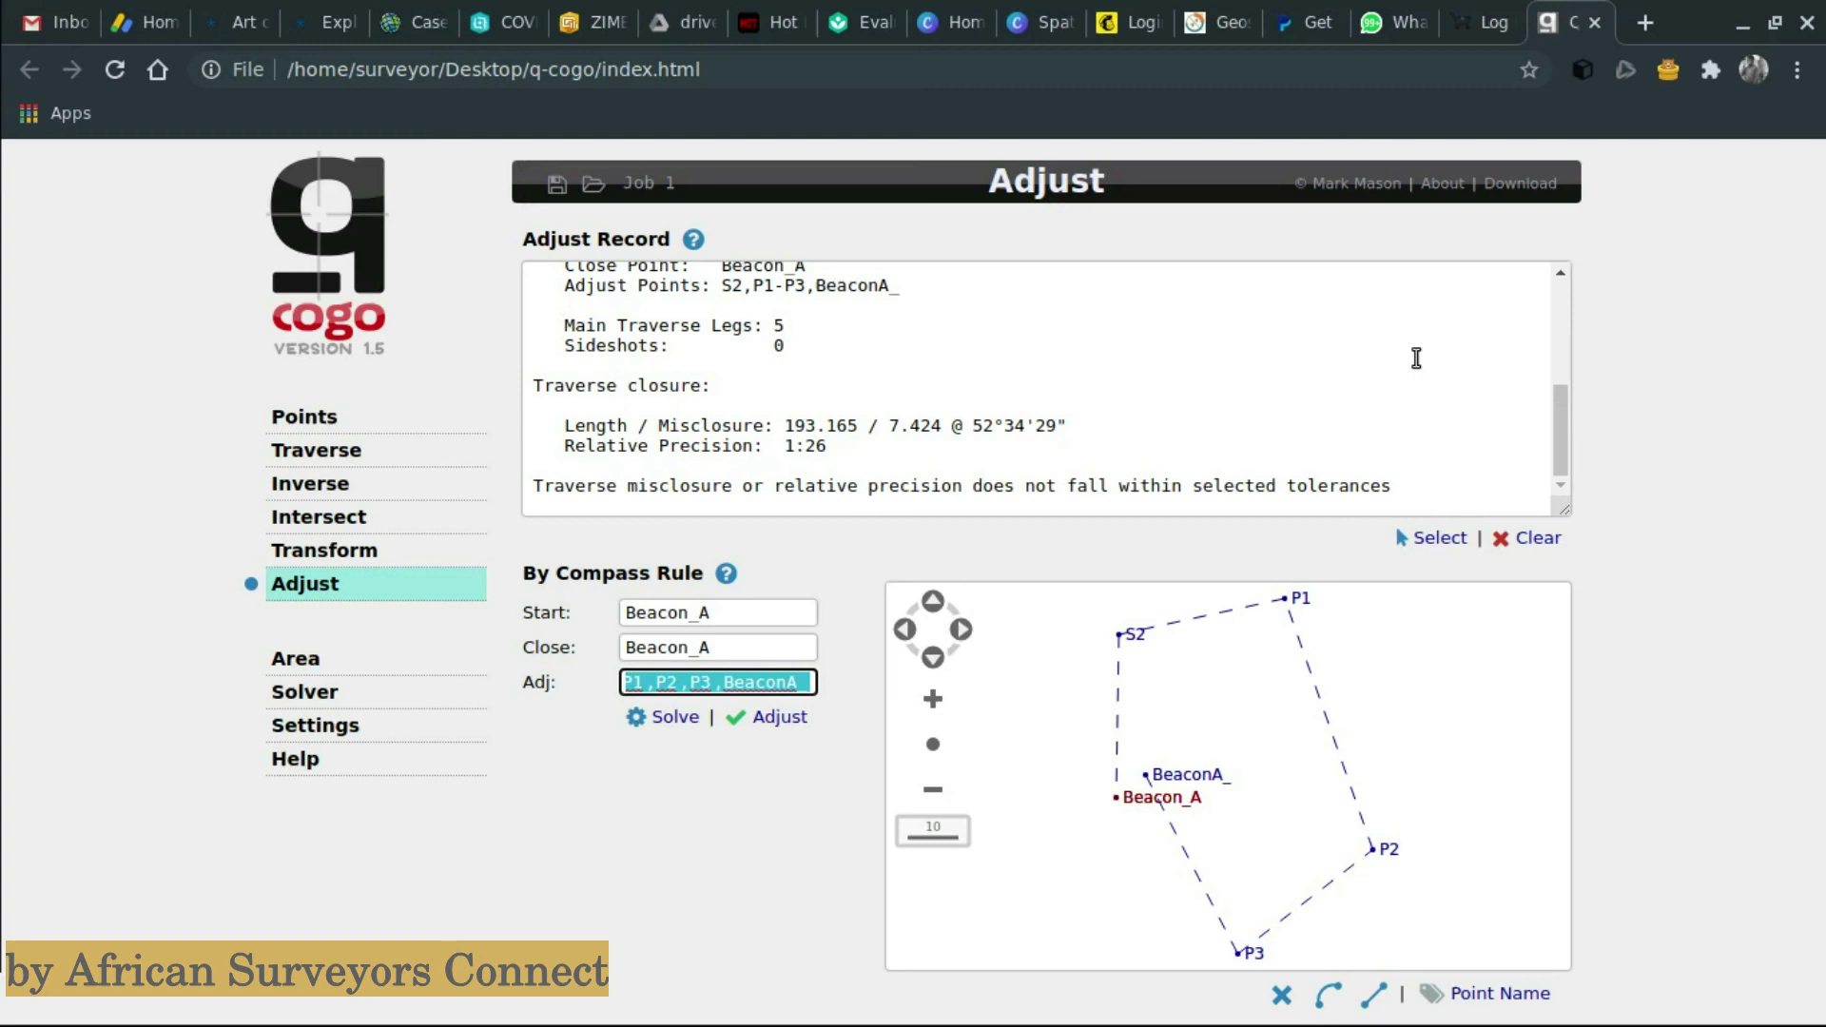
# - Set the traverse precision, misclosure and angle tolerances to No Limit with Quick info, and solve the compass-rule adjustment again
pyautogui.click(315, 727)
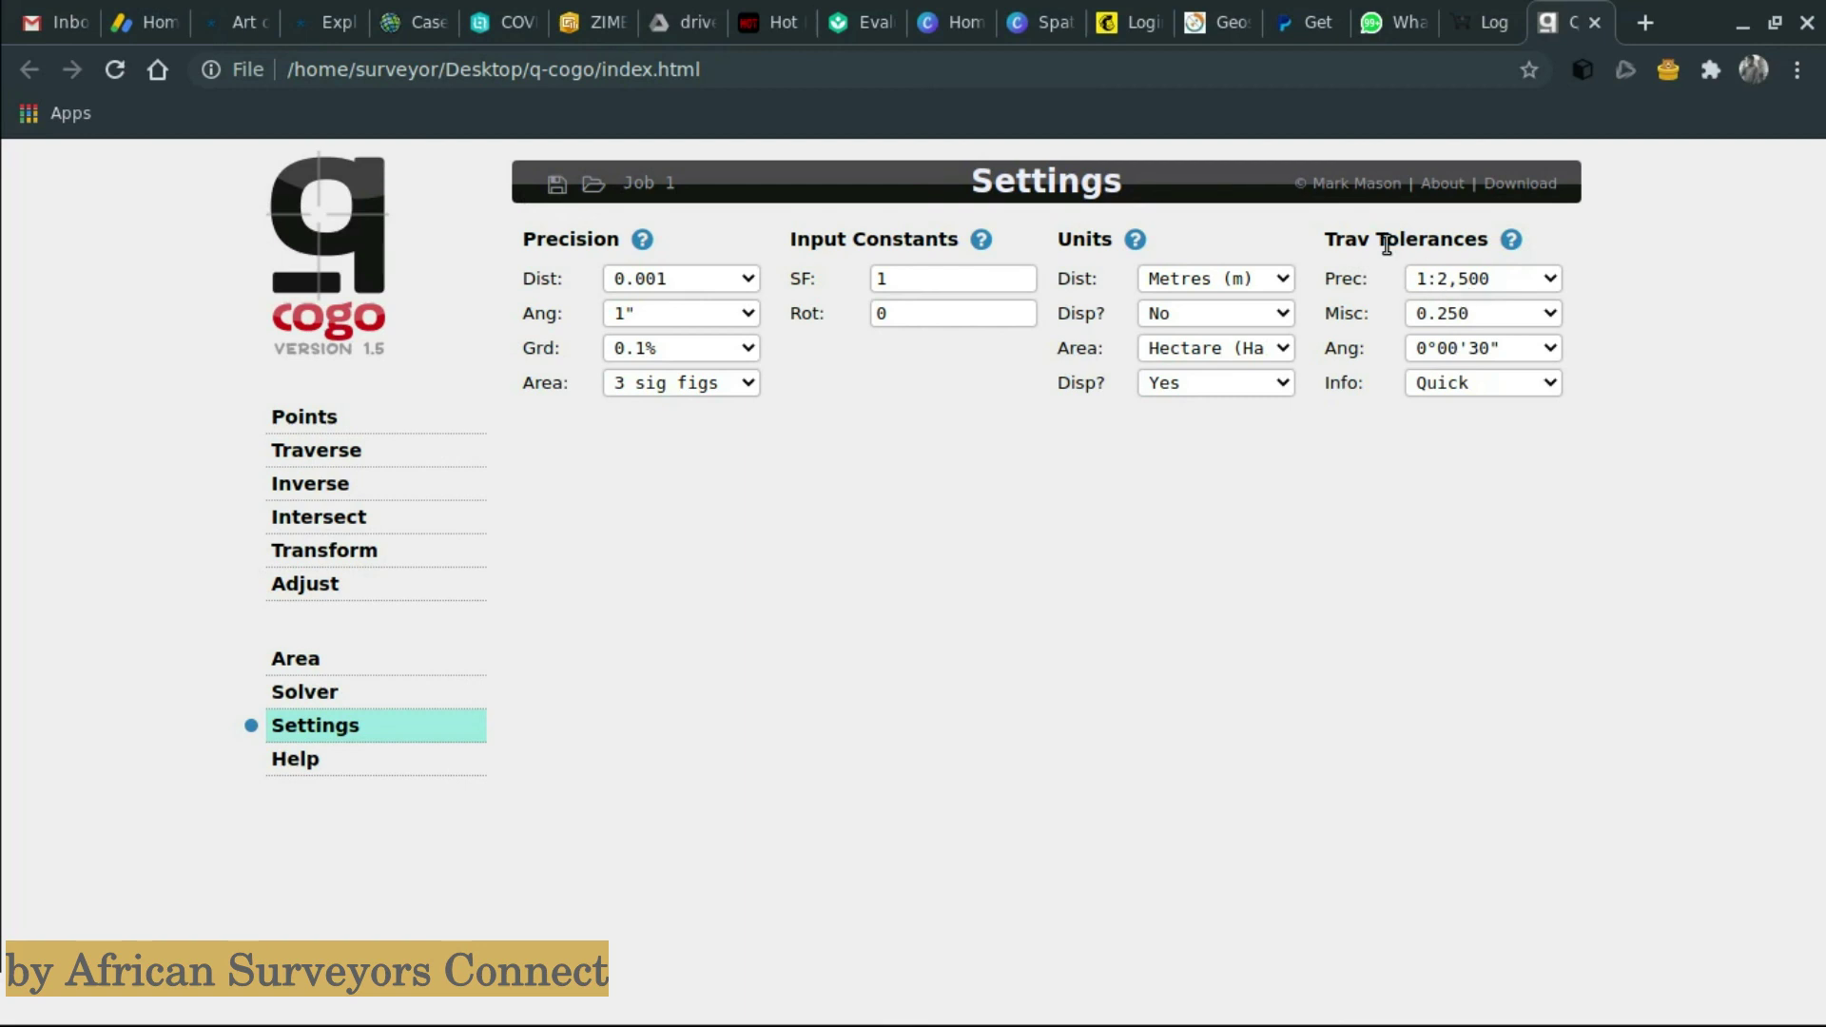
pyautogui.click(1548, 282)
pyautogui.click(1505, 303)
pyautogui.click(1538, 314)
pyautogui.click(1532, 339)
pyautogui.click(1533, 352)
pyautogui.click(1525, 373)
pyautogui.click(1525, 382)
pyautogui.click(1492, 410)
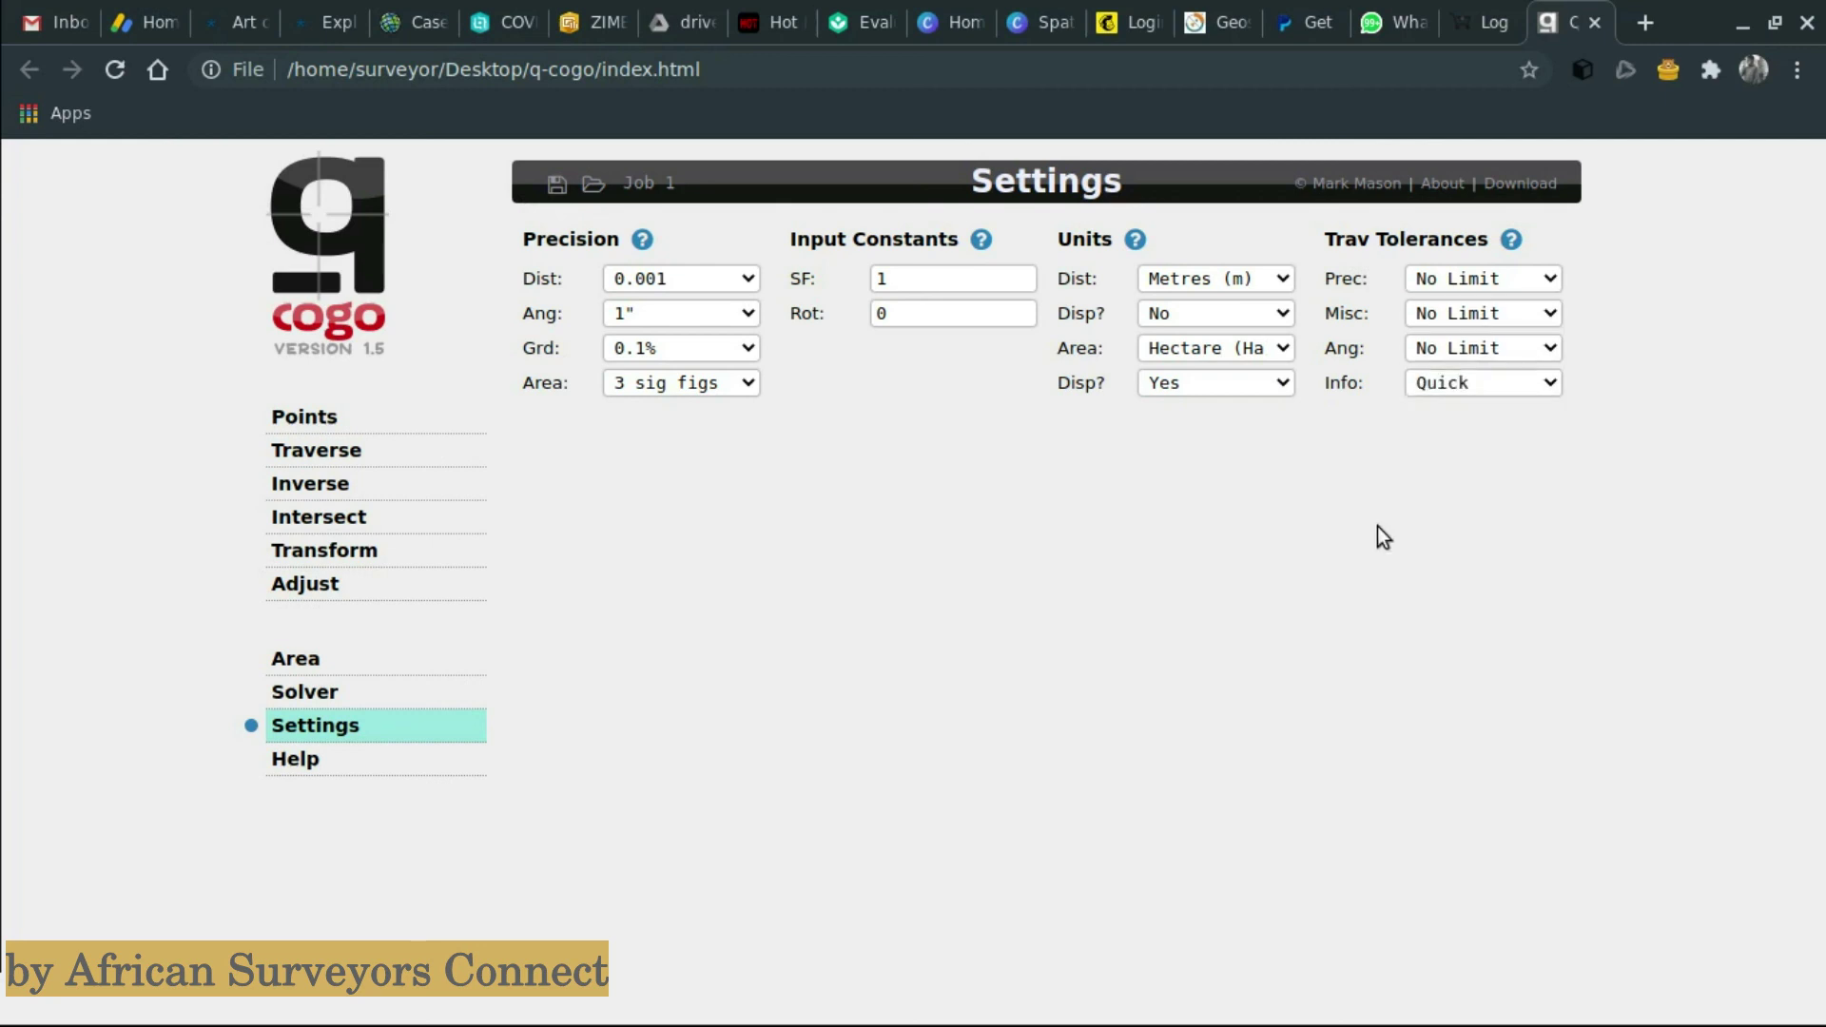
pyautogui.click(306, 584)
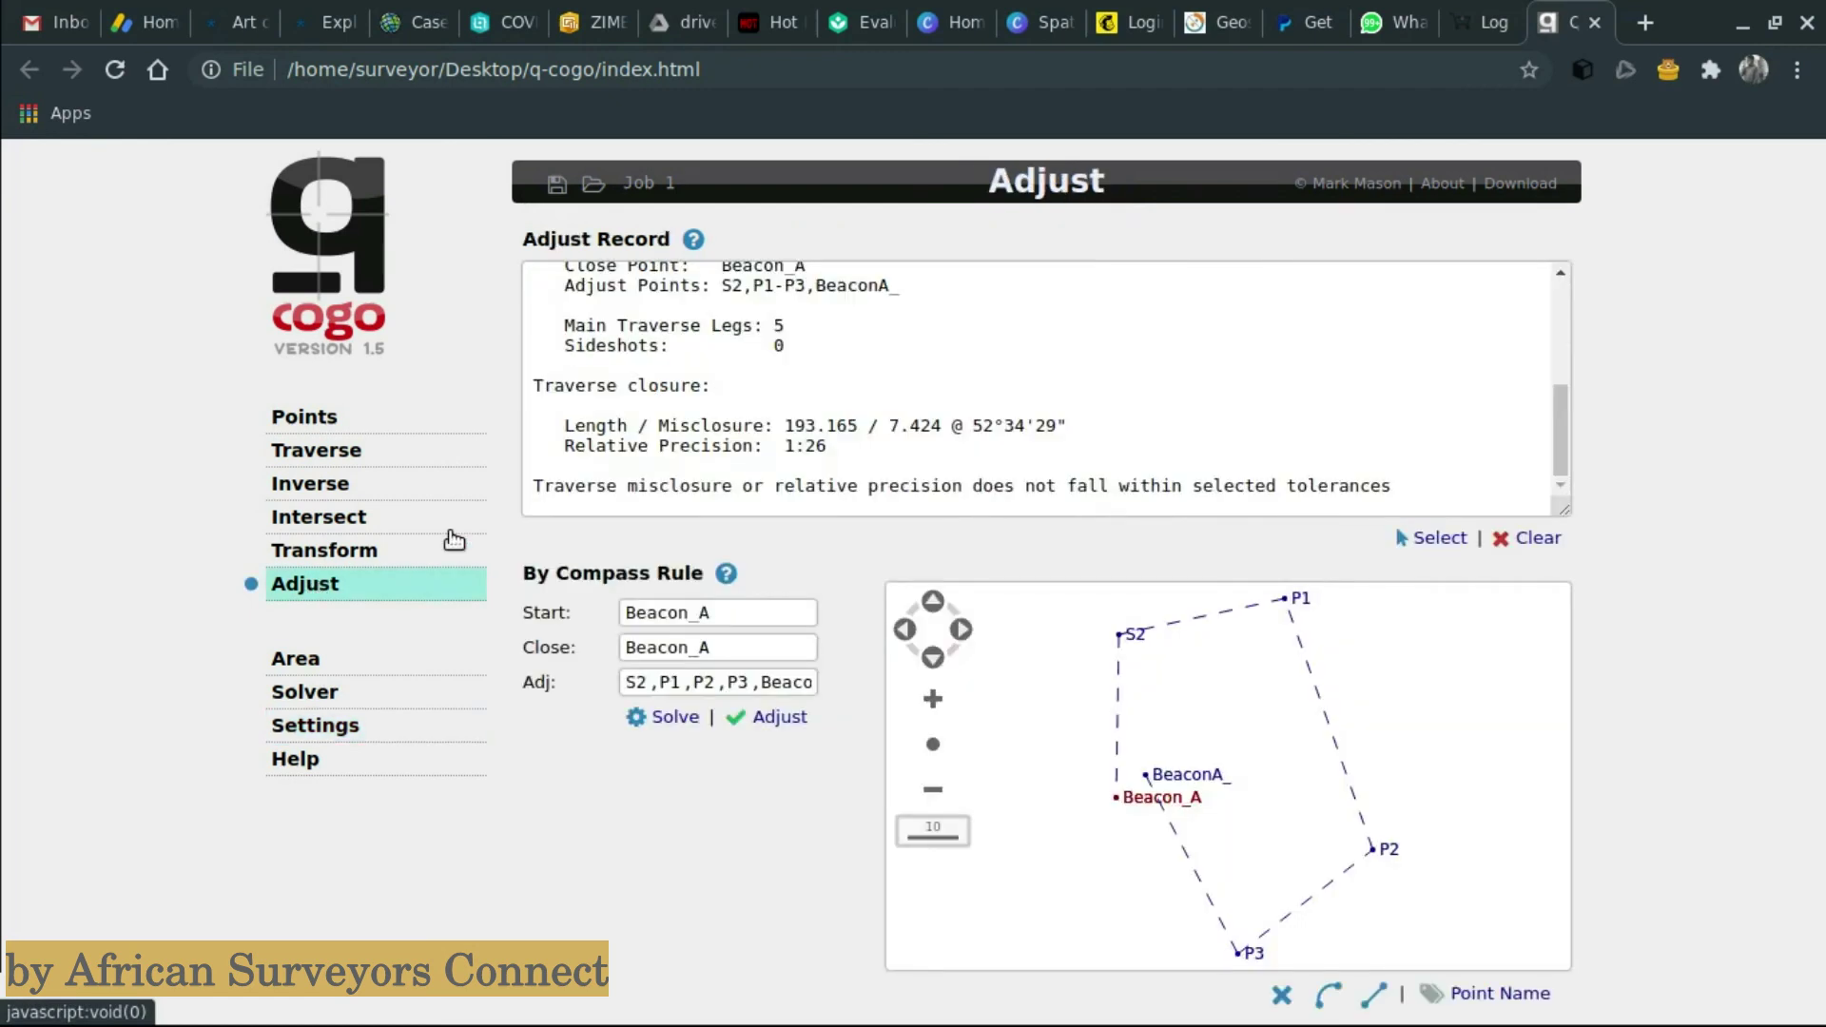
pyautogui.click(666, 712)
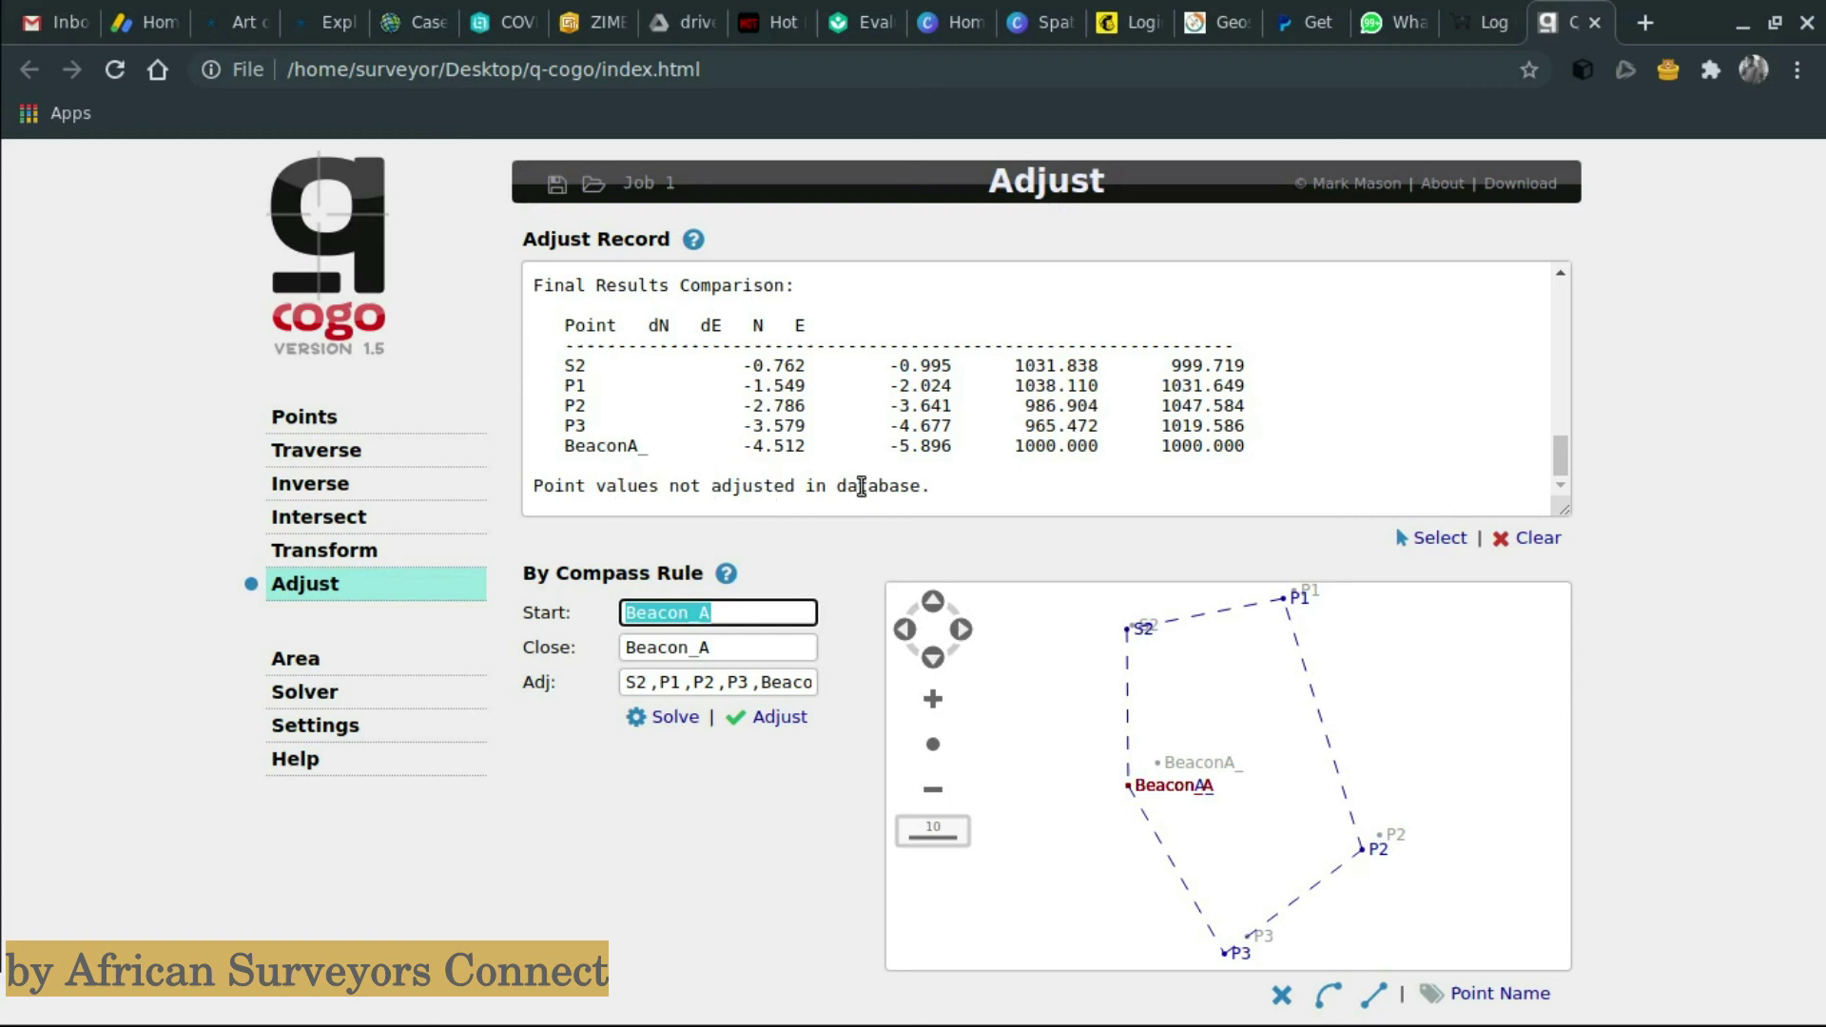
# - Review the angle balance, compass-rule corrections and final northing and easting comparison in the adjust record
pyautogui.scroll(3, 942, 435)
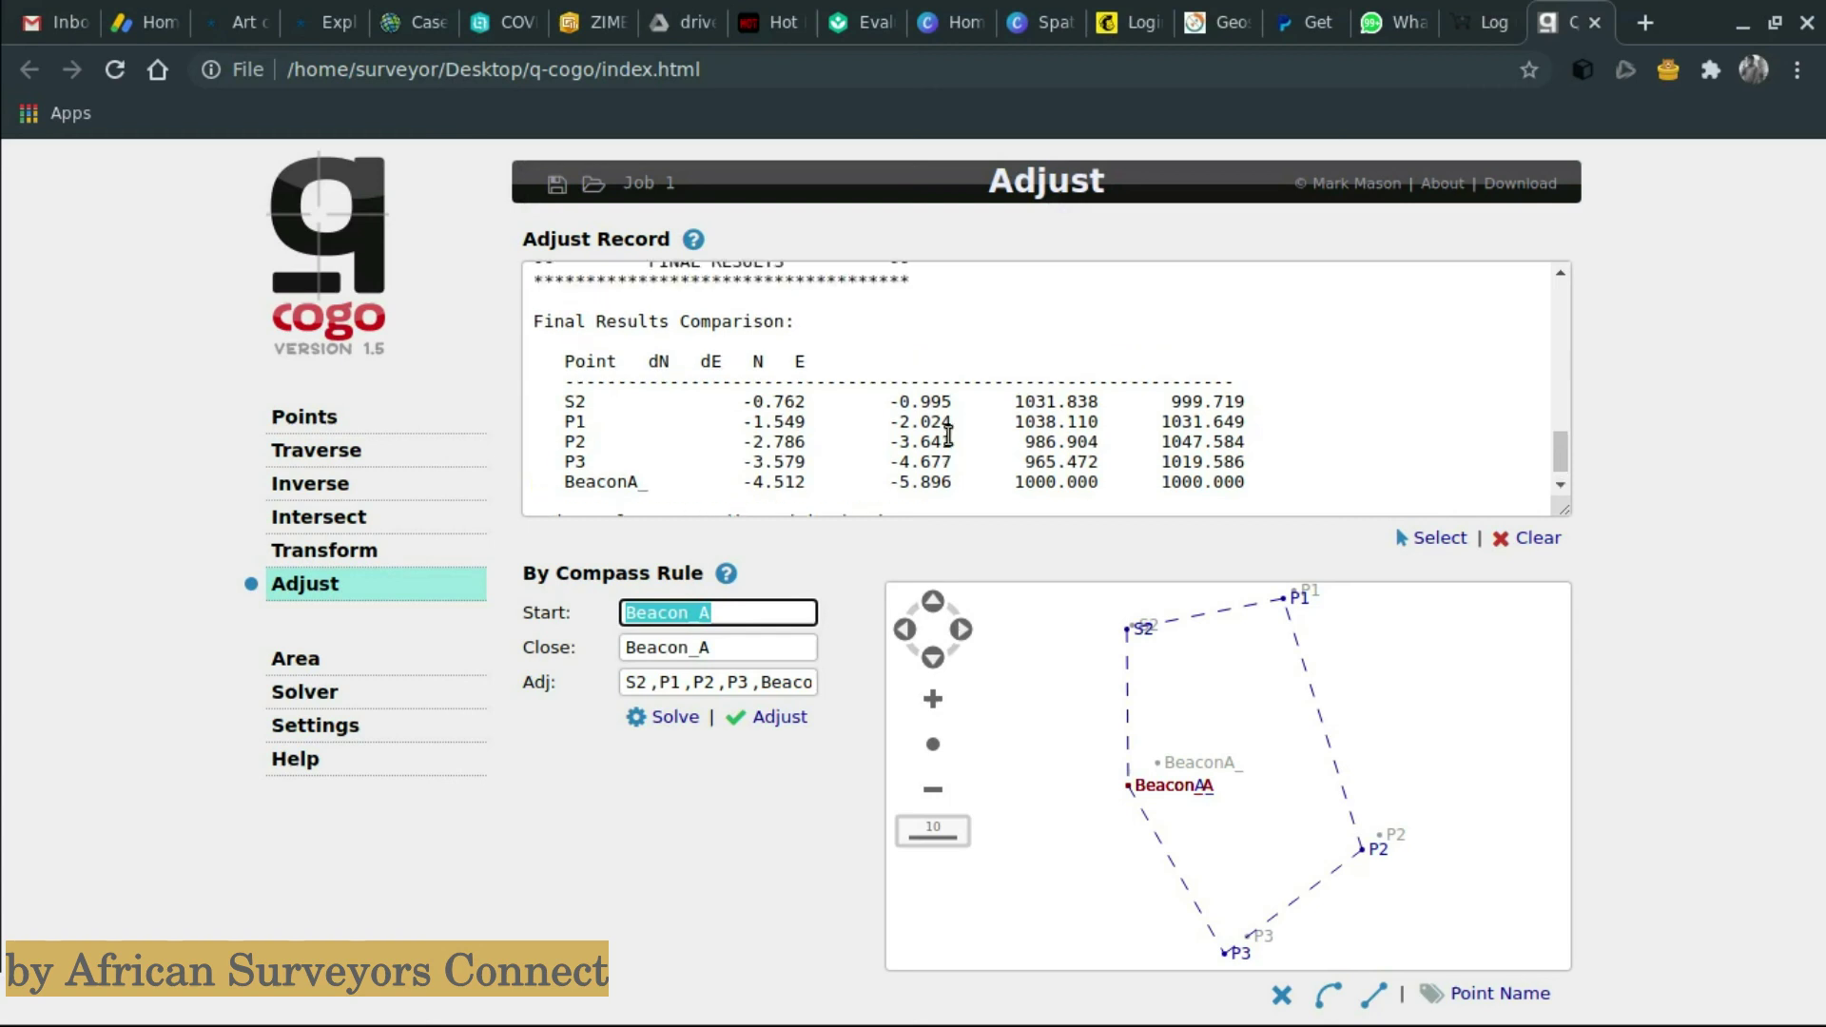
pyautogui.scroll(6, 781, 428)
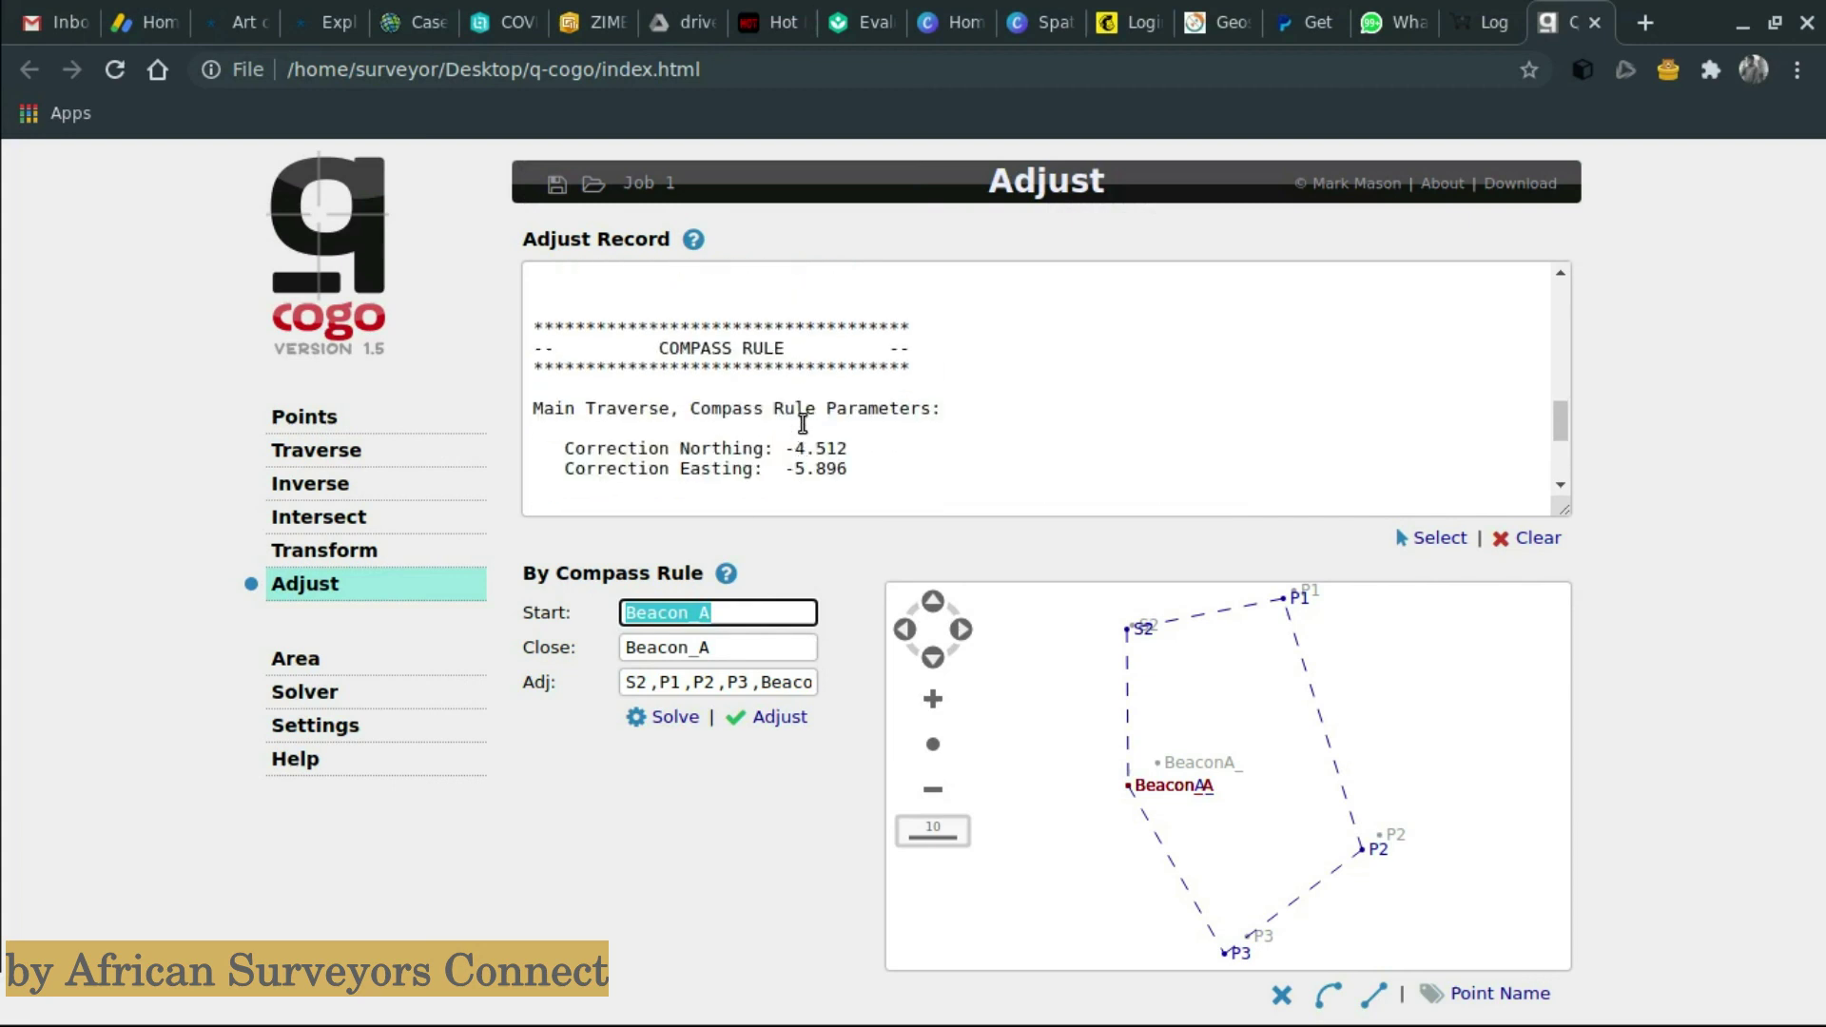
pyautogui.scroll(4, 729, 437)
pyautogui.scroll(-4, 780, 457)
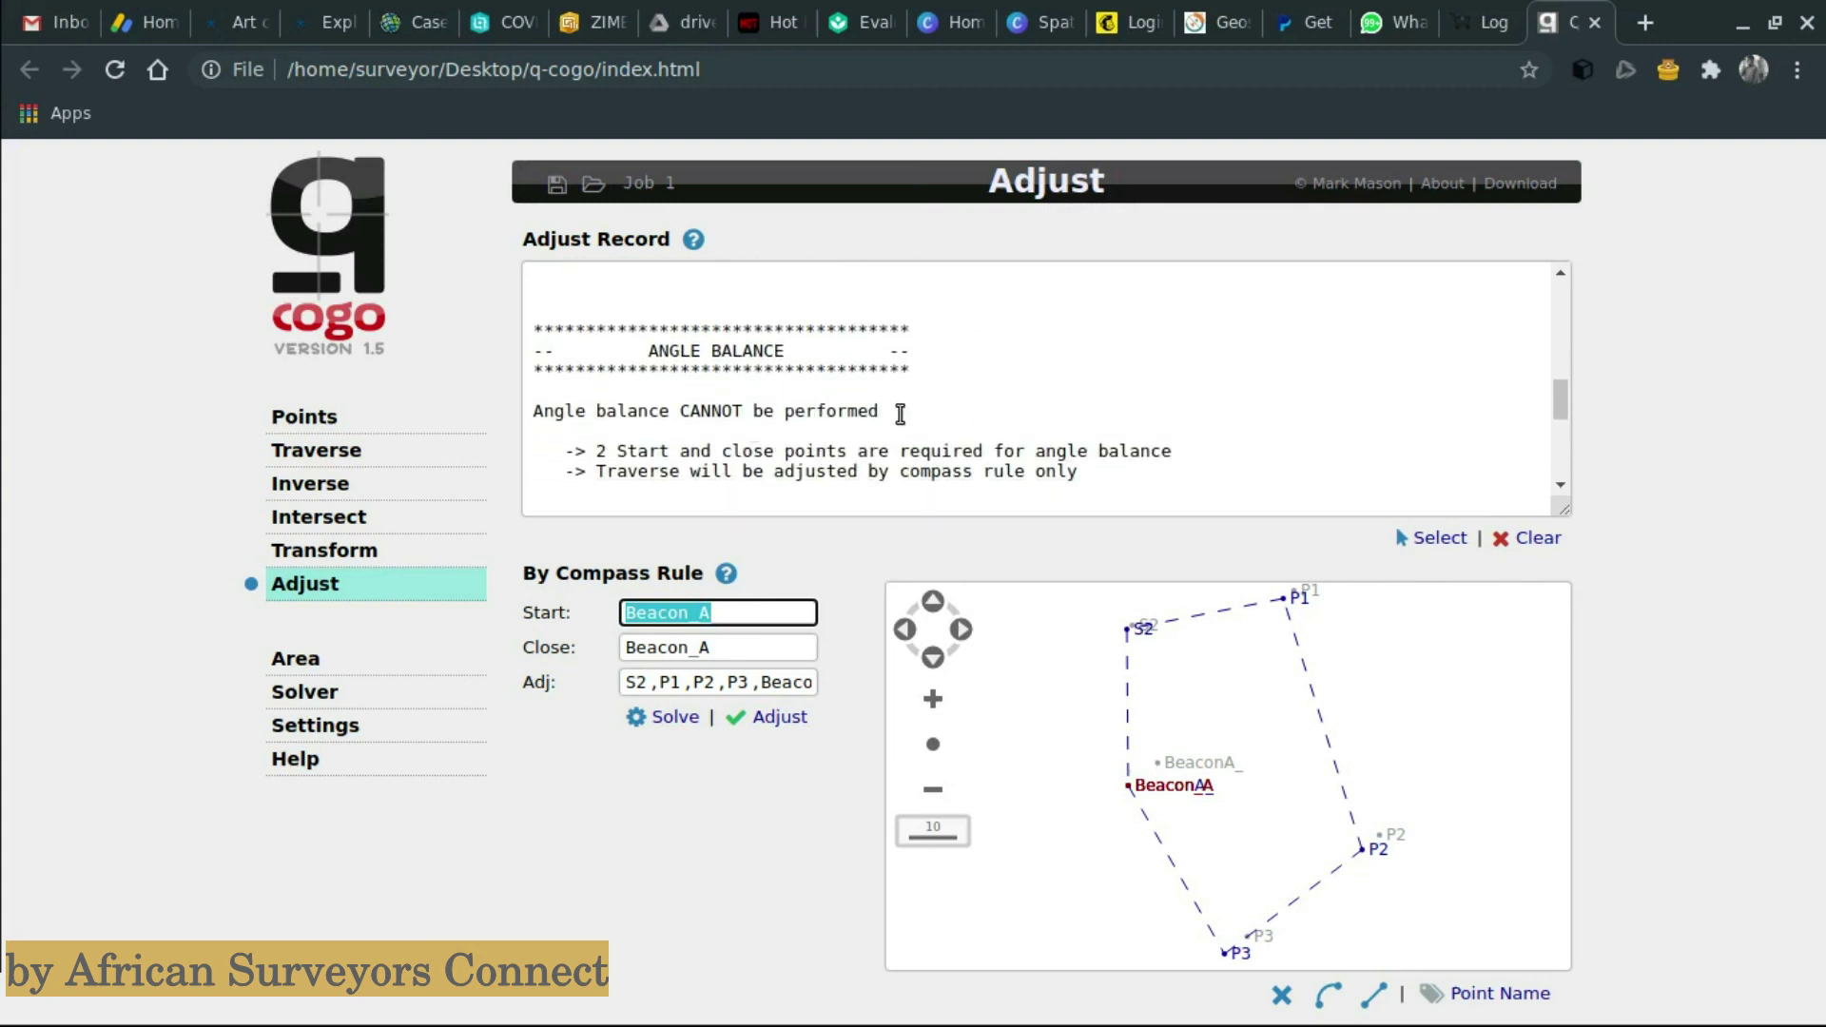
pyautogui.scroll(-1, 842, 459)
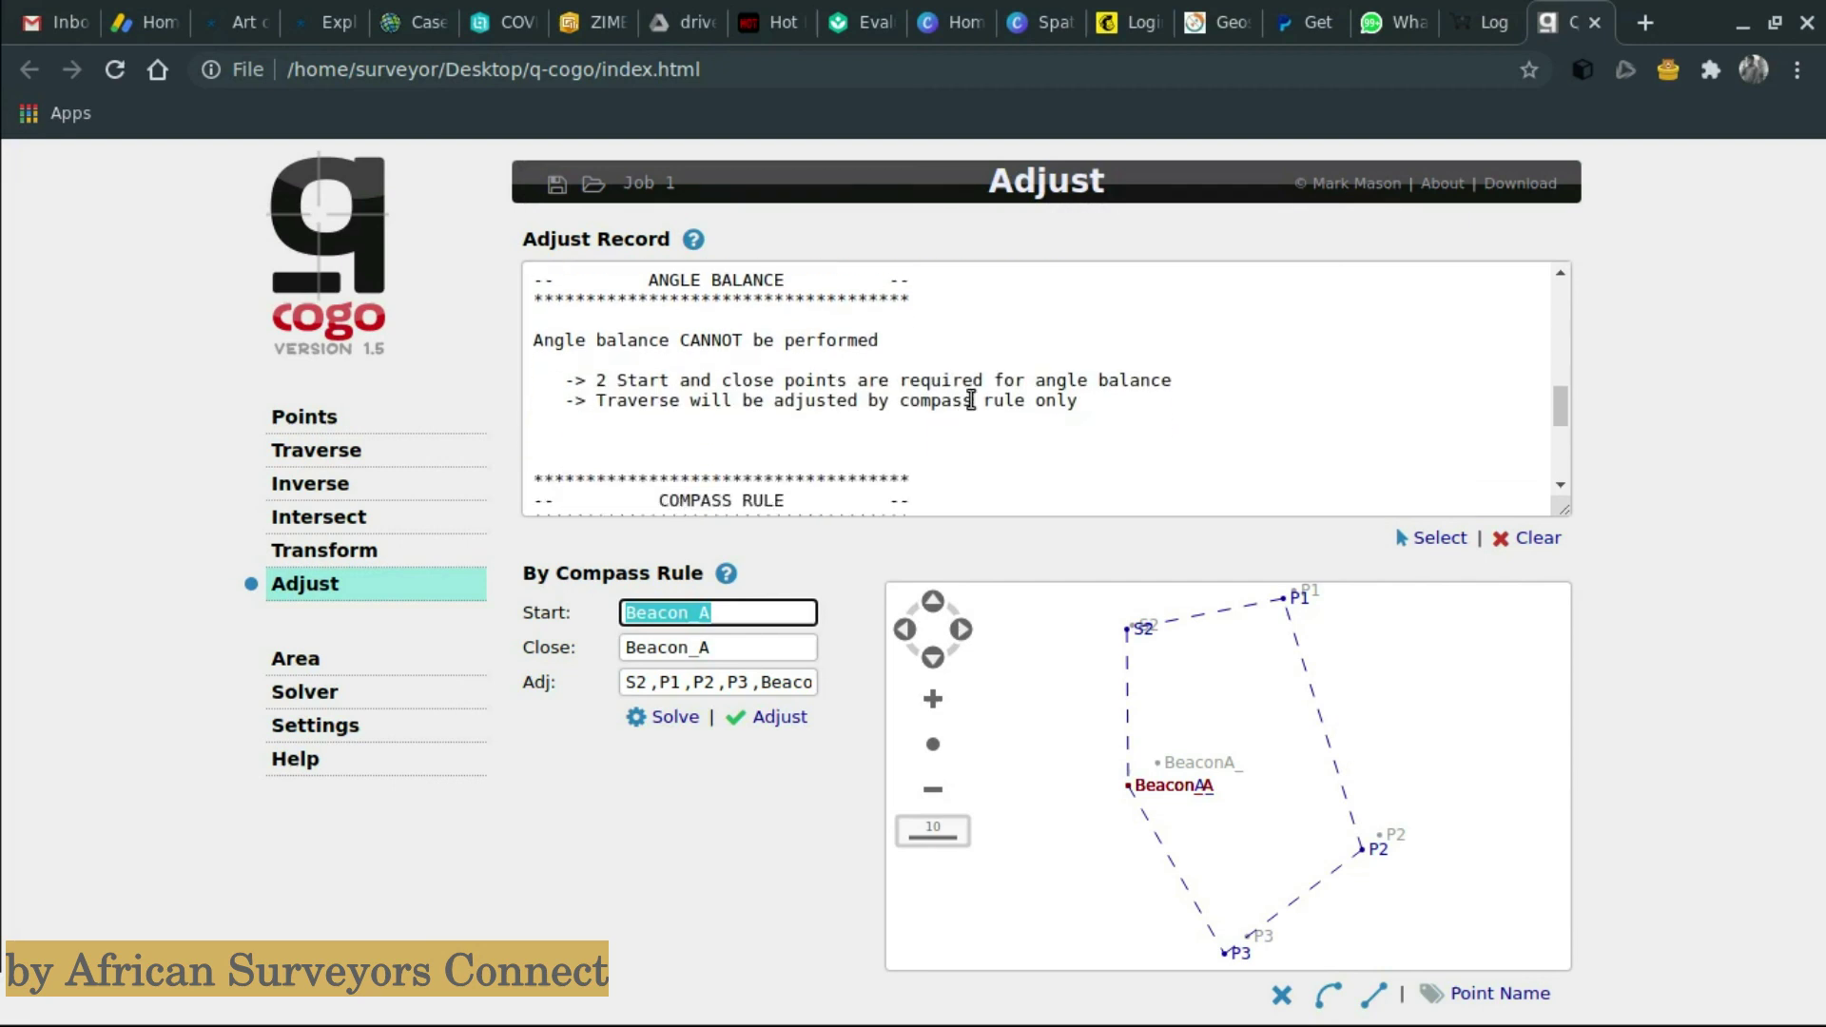
pyautogui.scroll(-1, 734, 413)
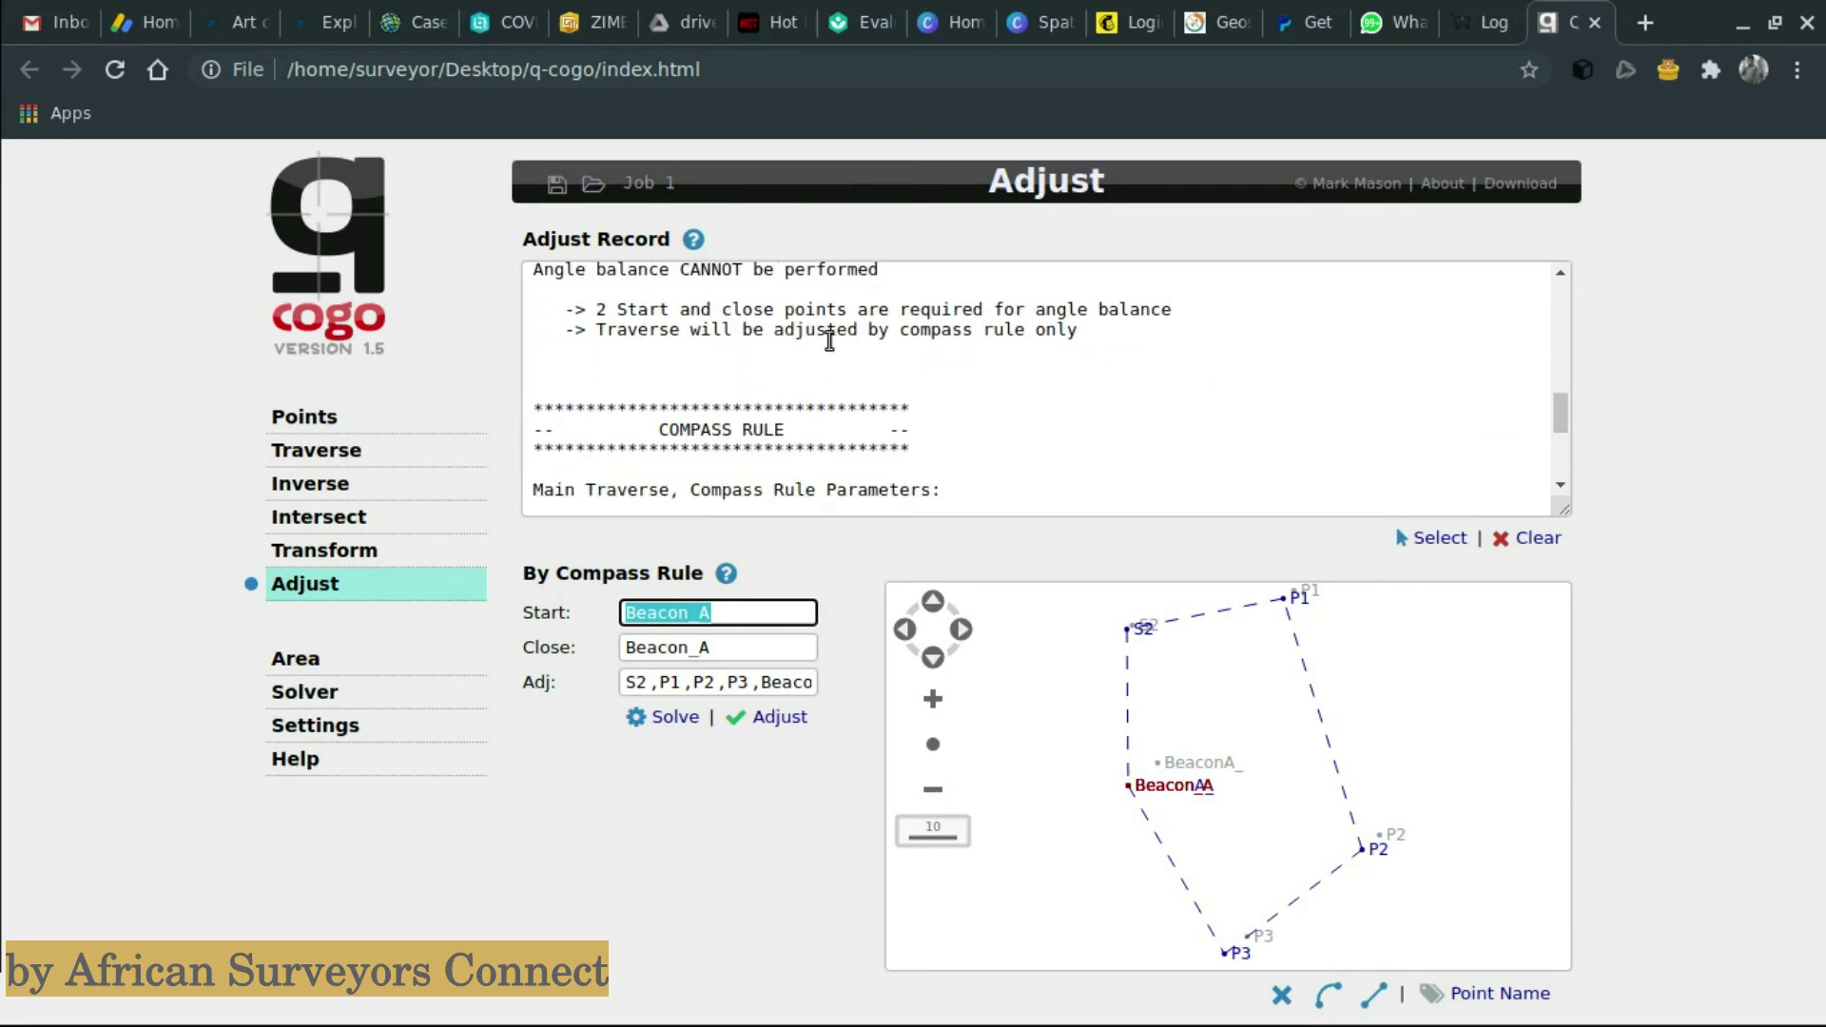
pyautogui.scroll(-1, 1075, 338)
pyautogui.scroll(-2, 918, 405)
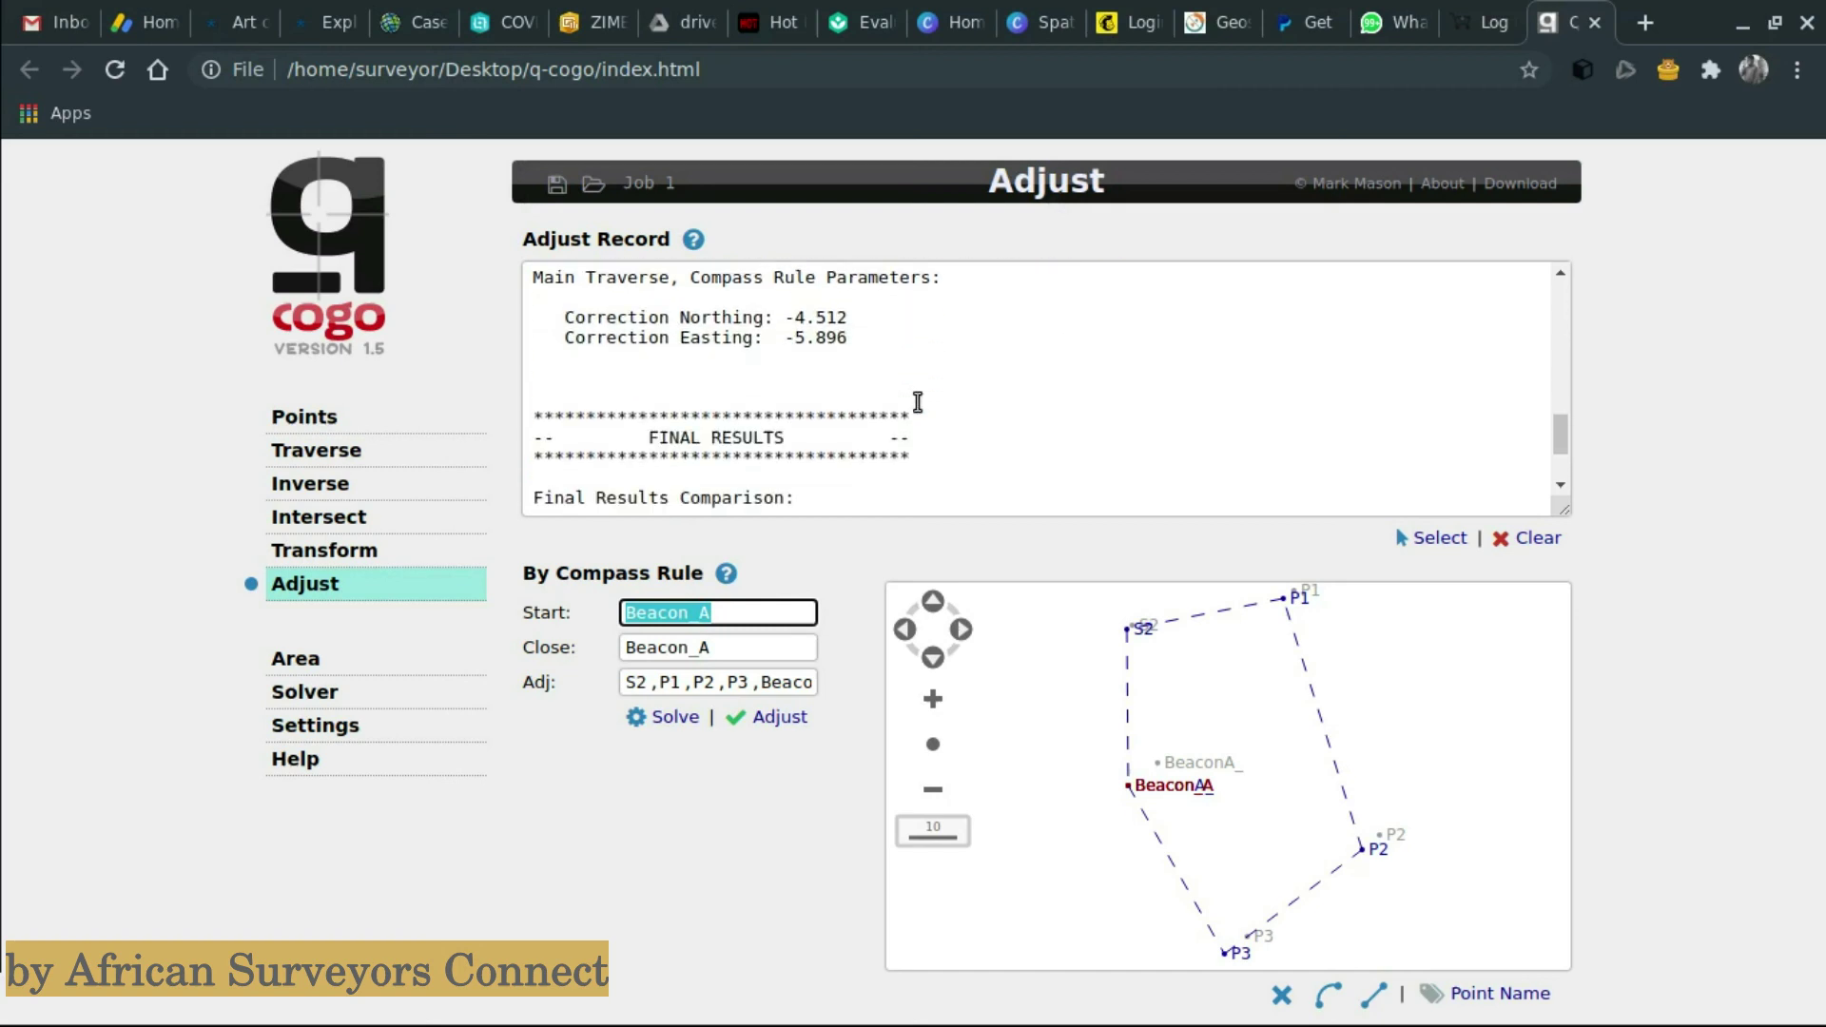
pyautogui.scroll(-3, 918, 403)
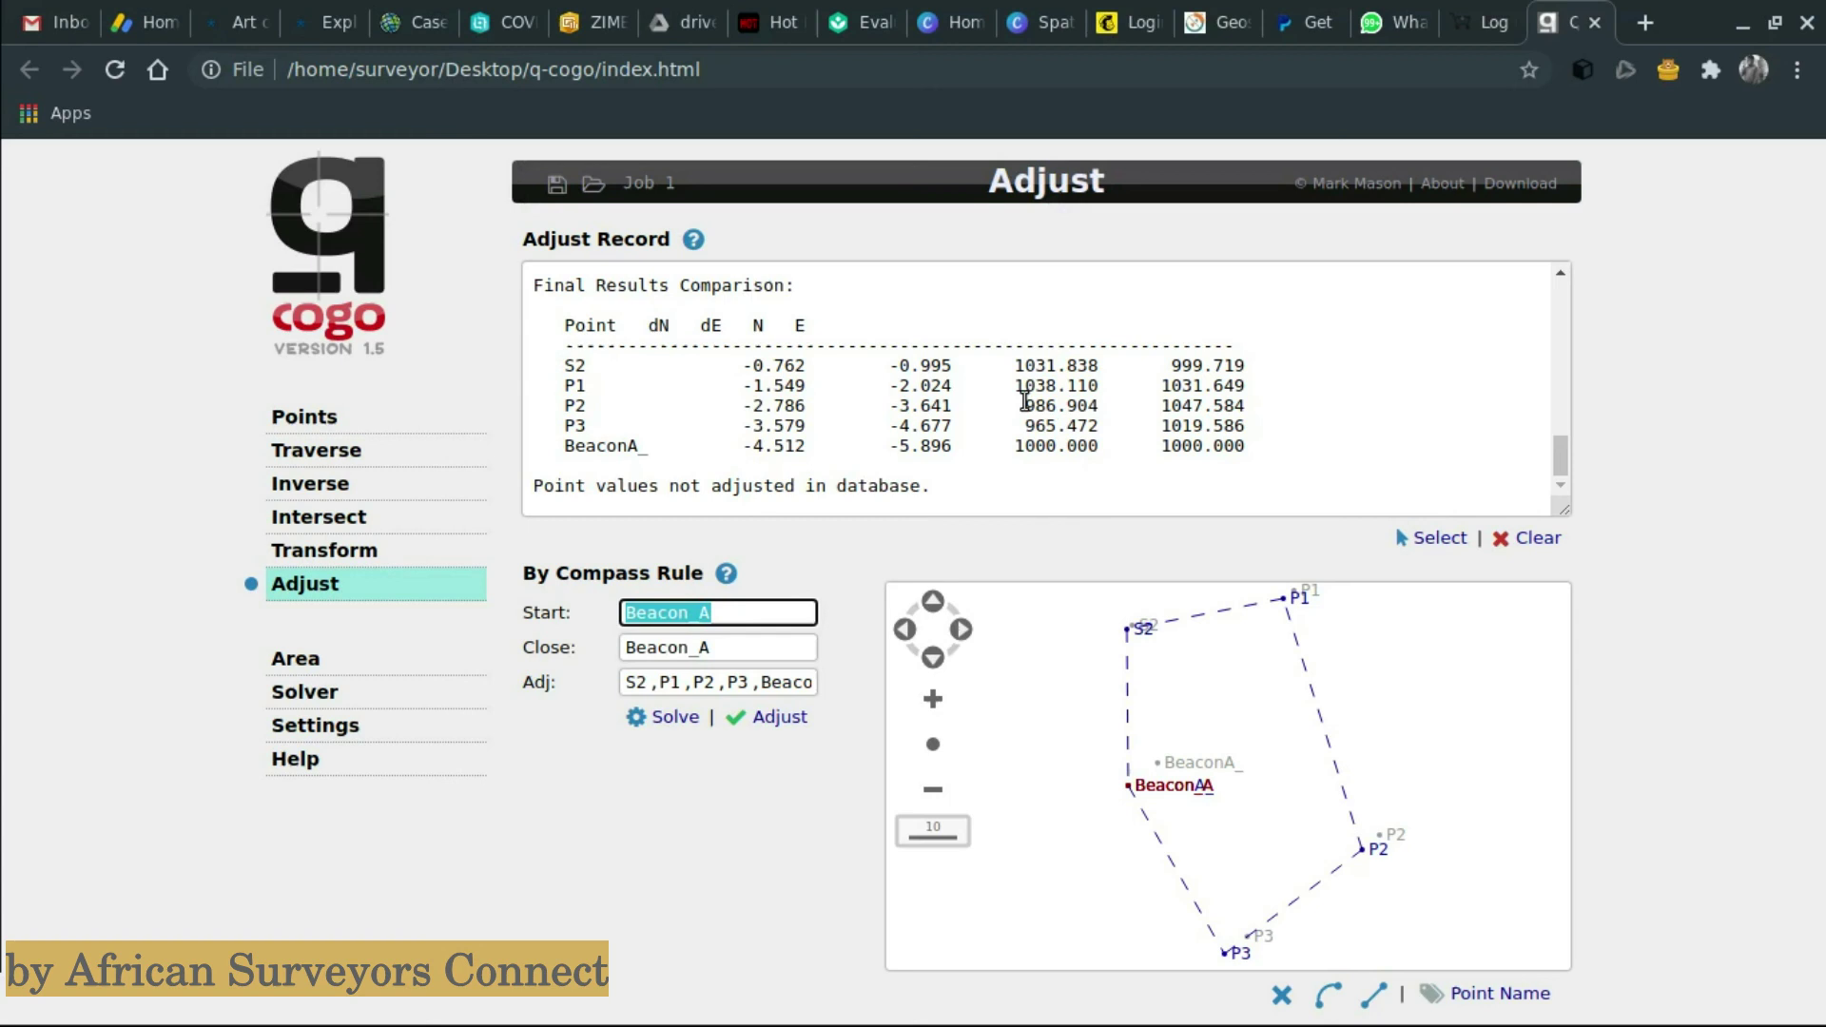
pyautogui.moveTo(1014, 365); pyautogui.dragTo(1237, 450)
pyautogui.click(1270, 415)
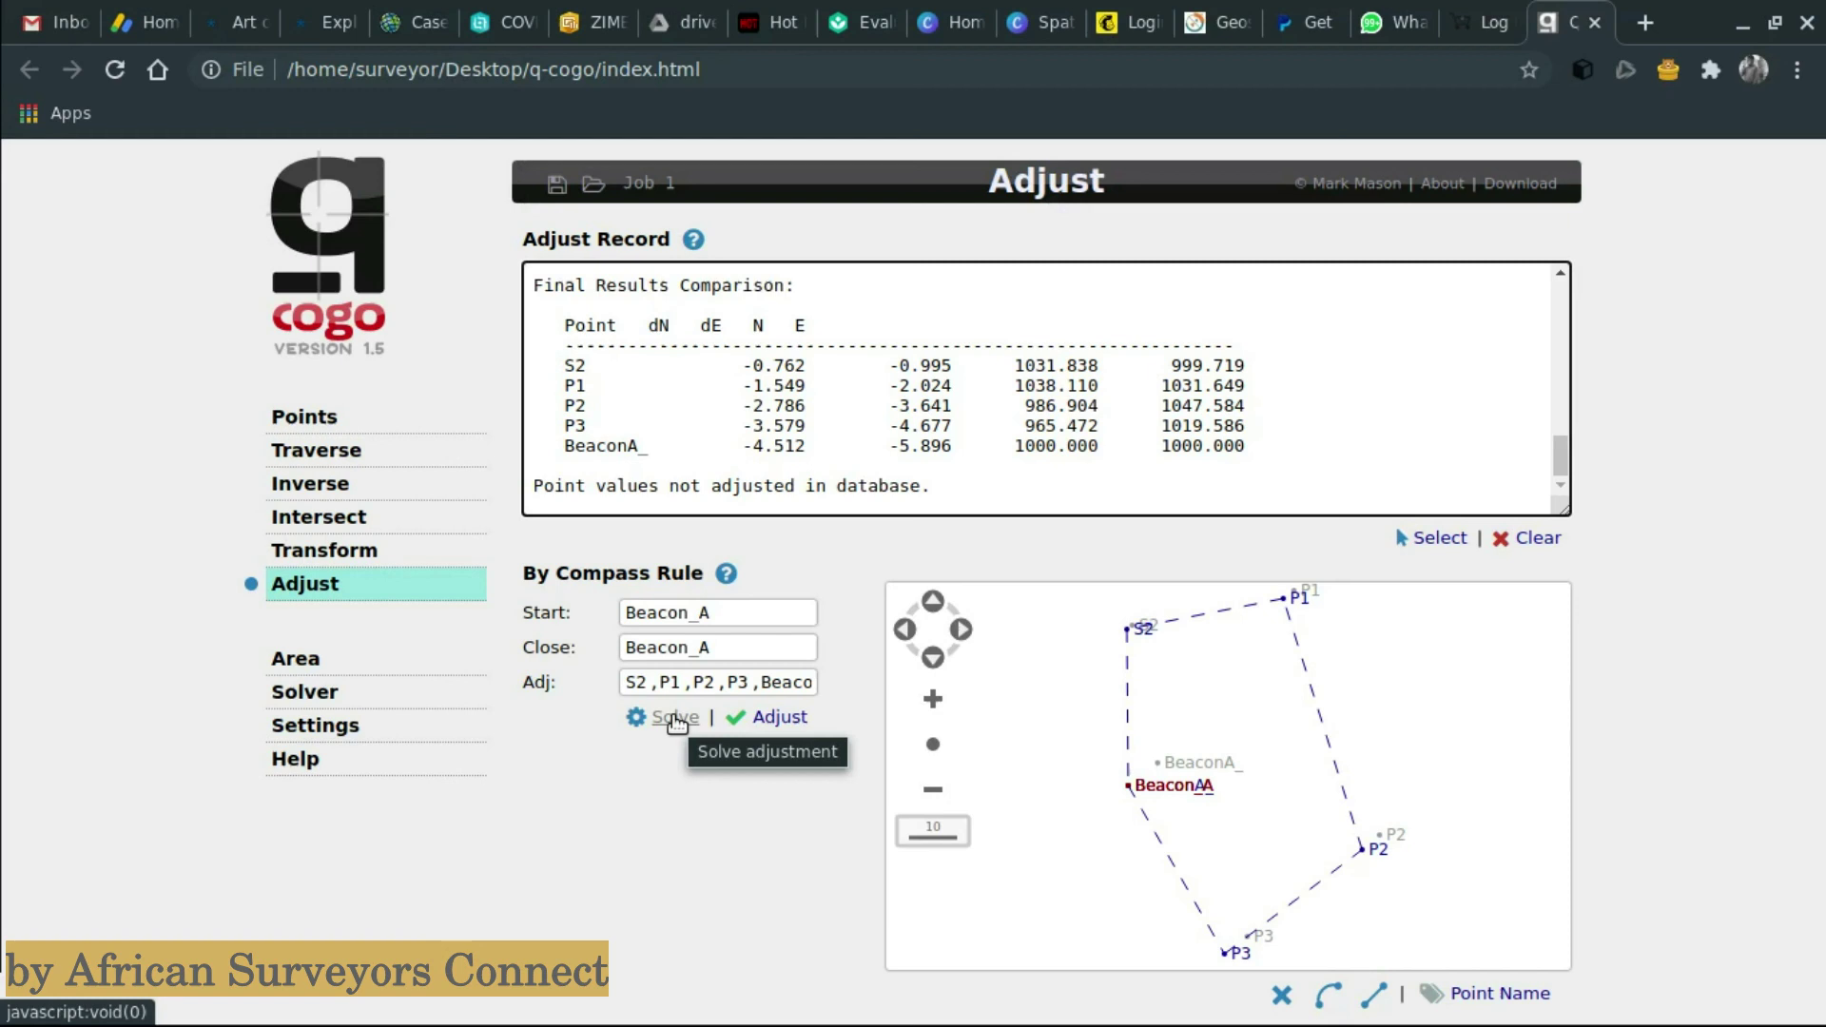
# - Apply the compass-rule adjustment to the traverse points in the database and check the final results
pyautogui.click(775, 720)
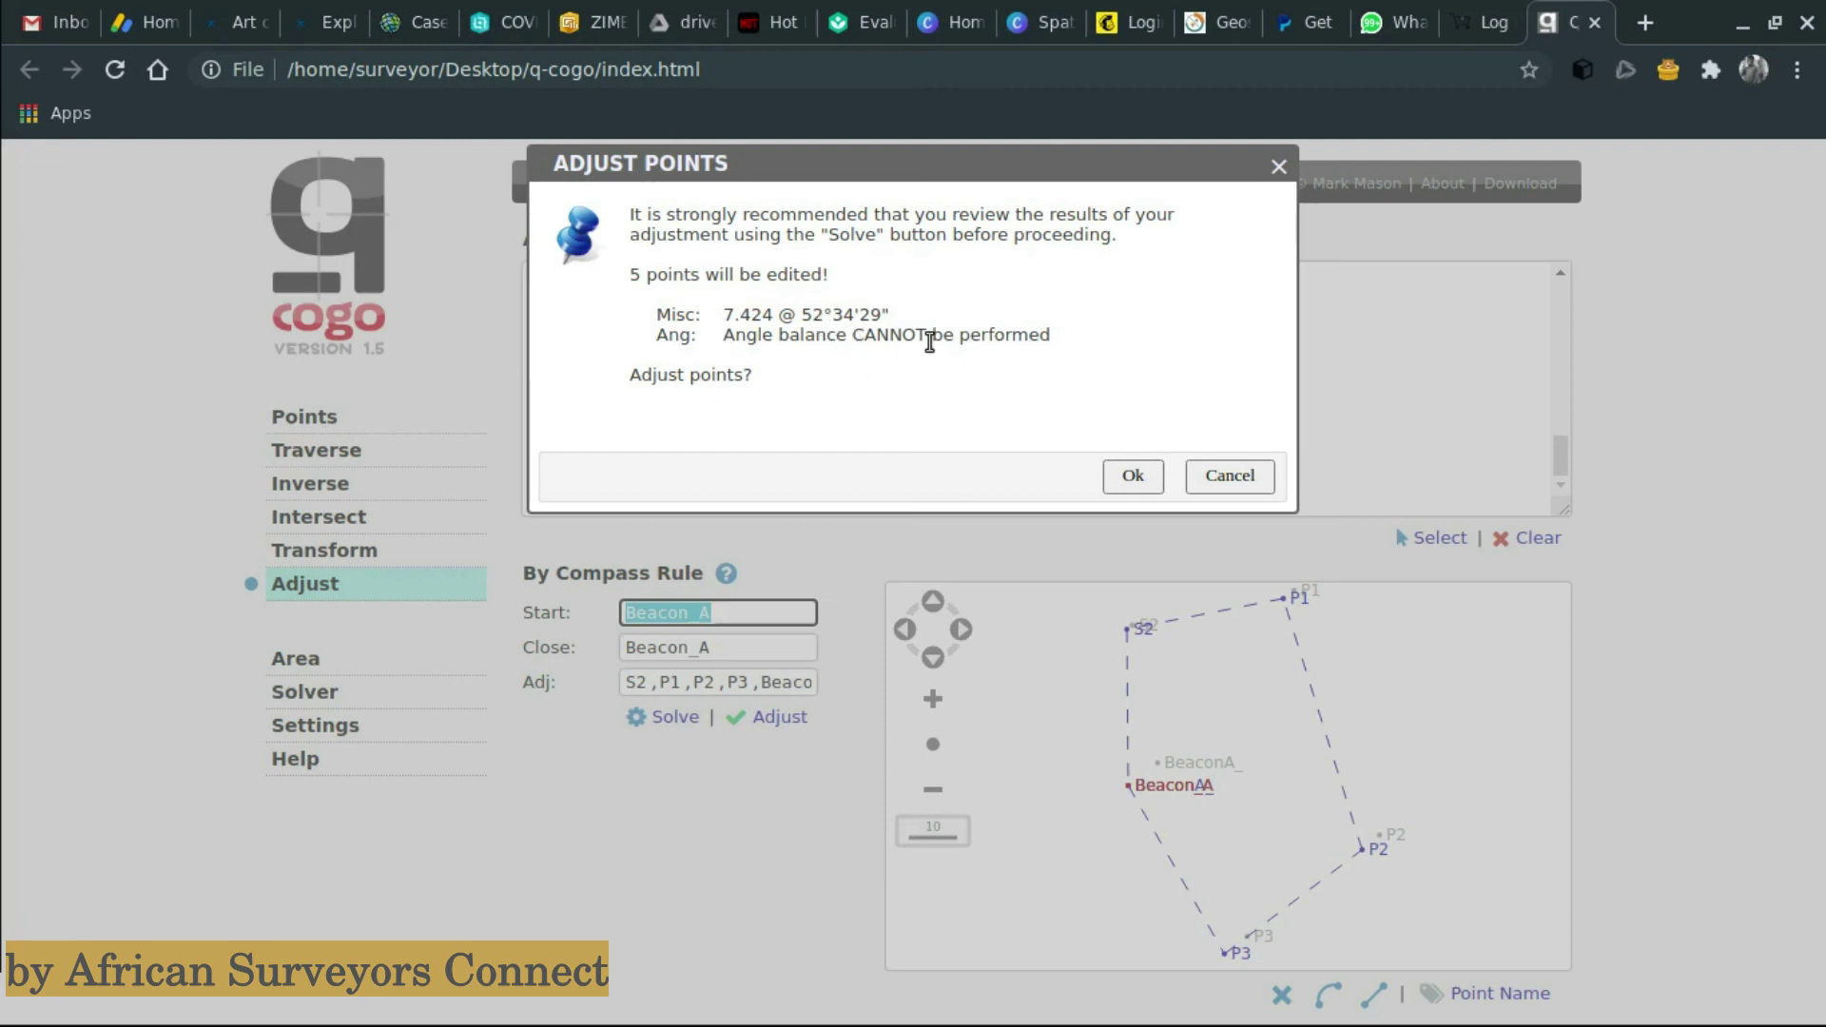
pyautogui.click(1132, 476)
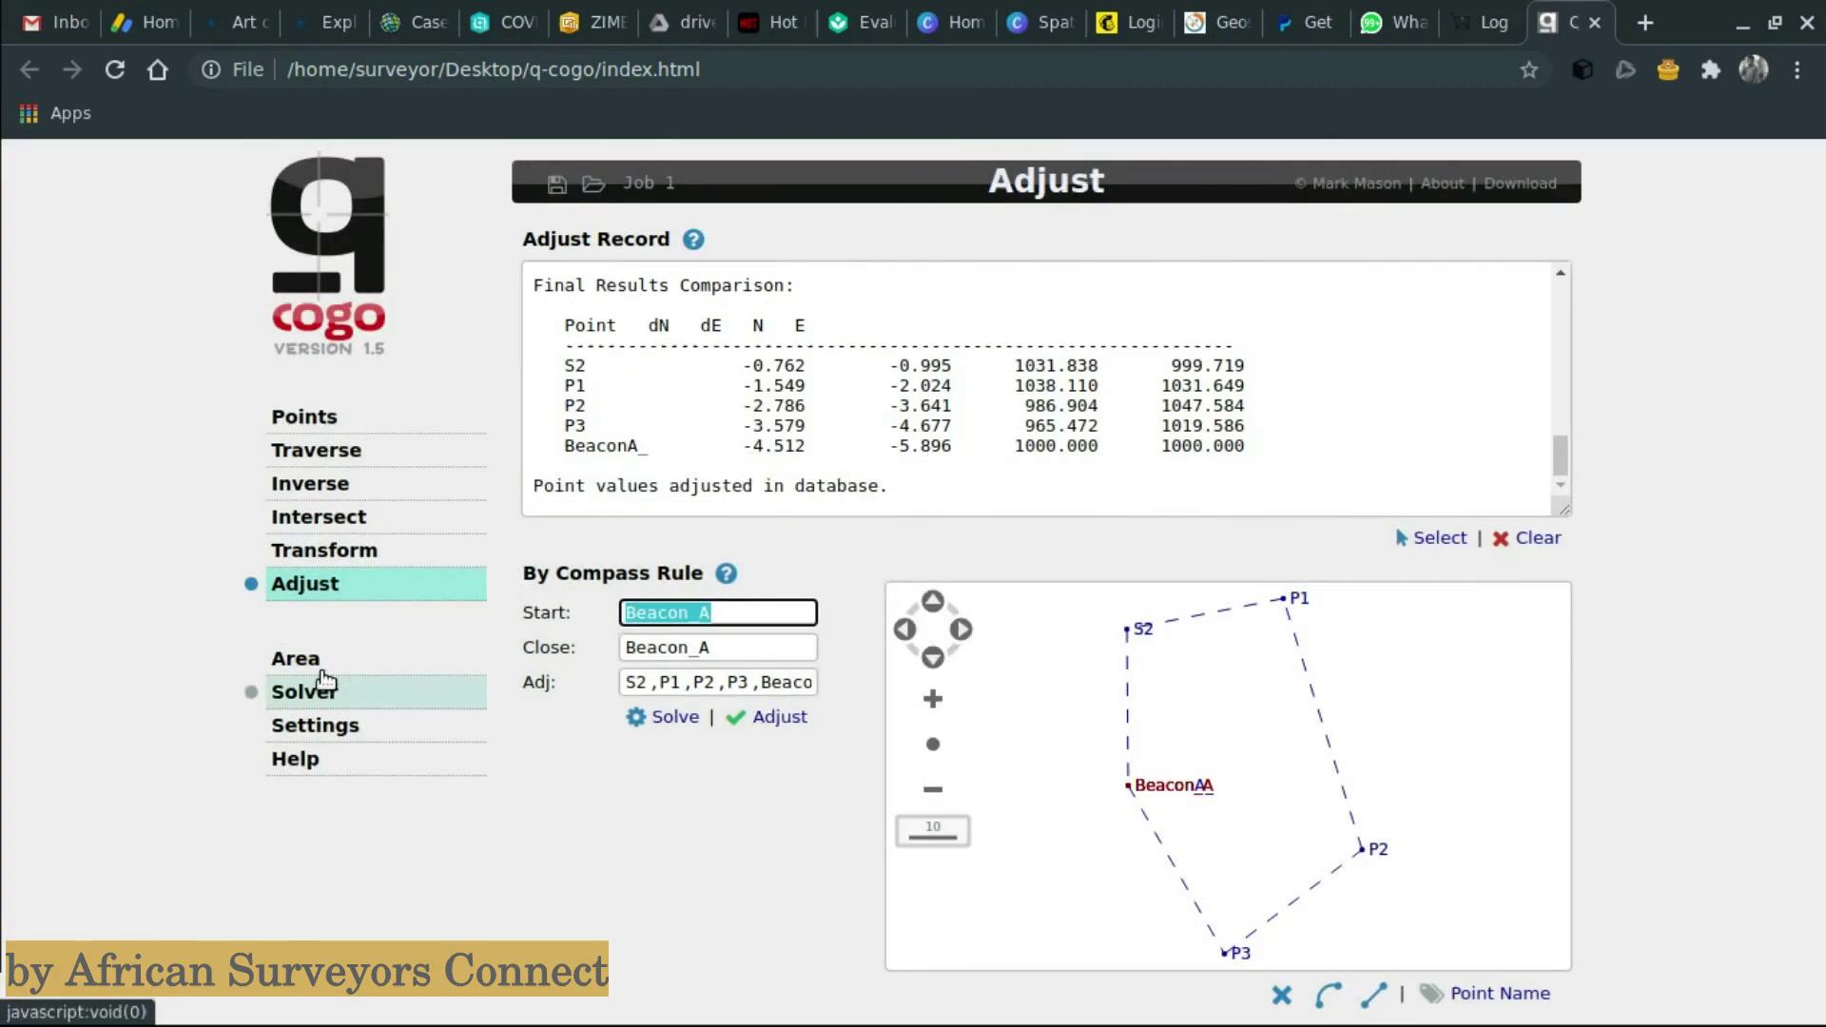
pyautogui.scroll(3, 1098, 400)
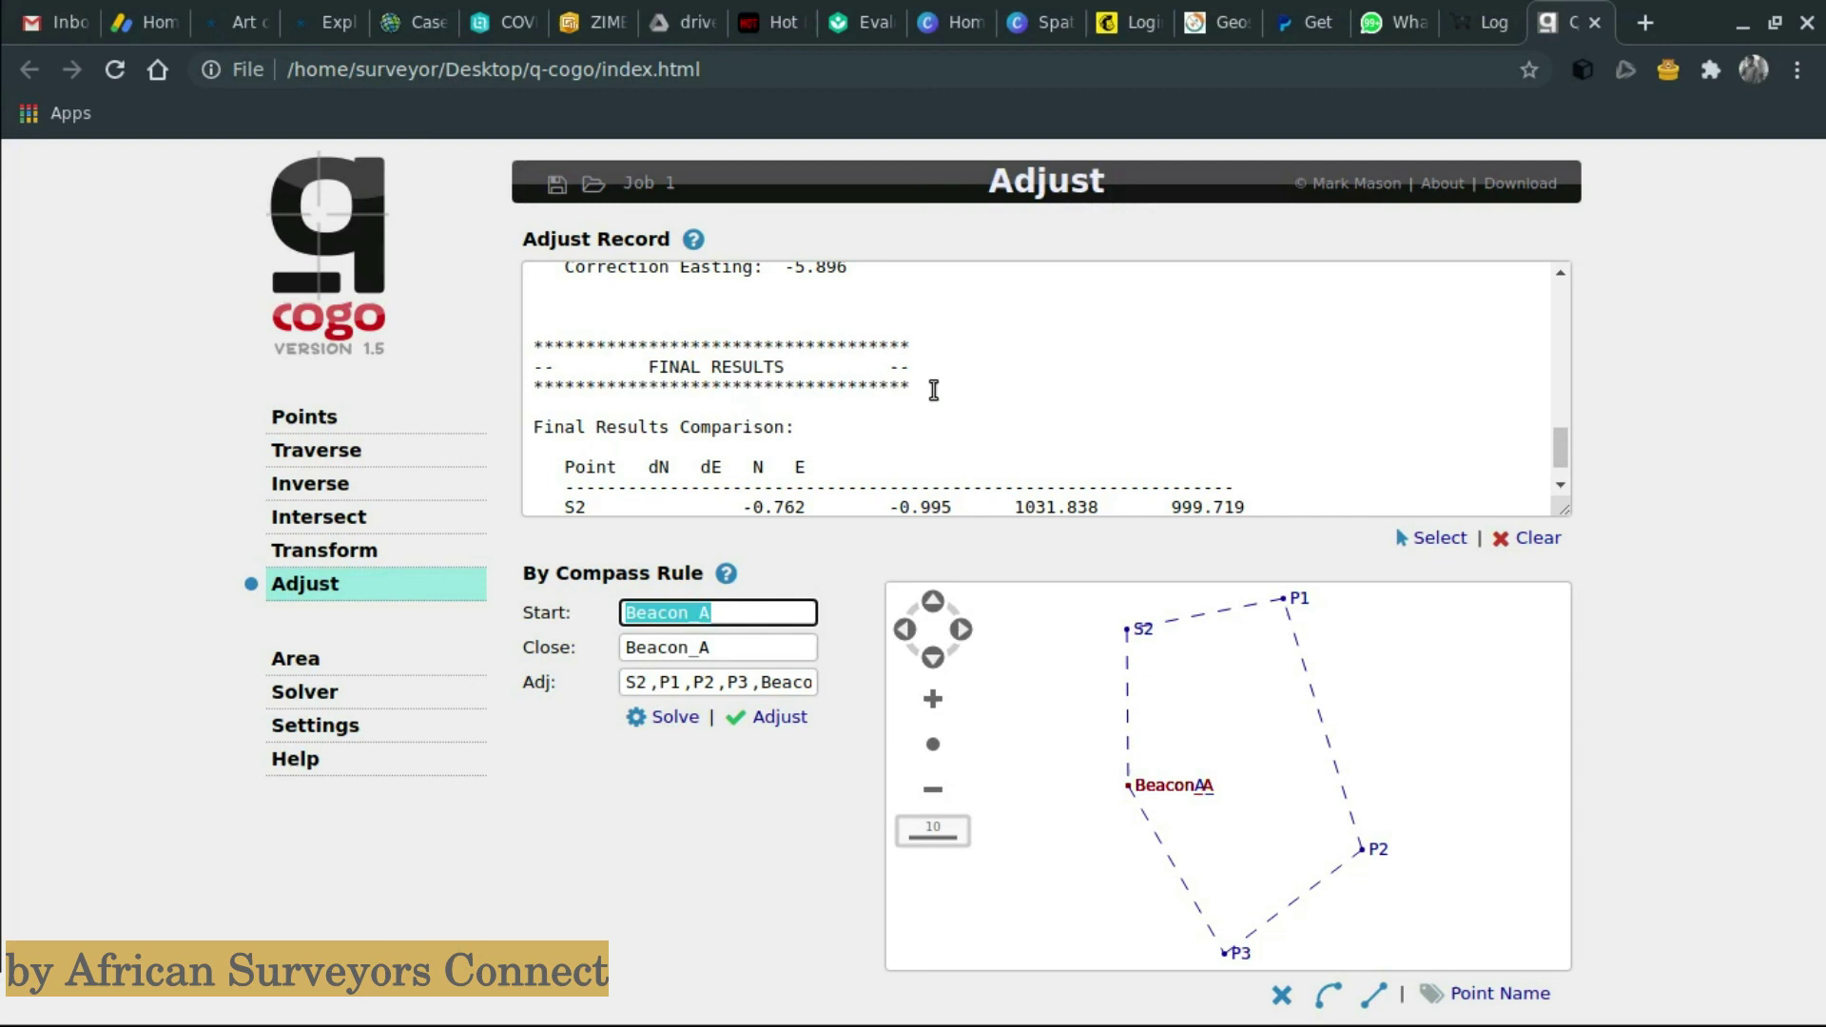
pyautogui.scroll(-3, 934, 390)
# - Turn on distance unit display, set the traverse info level to Detailed, and solve the adjustment again
pyautogui.click(314, 725)
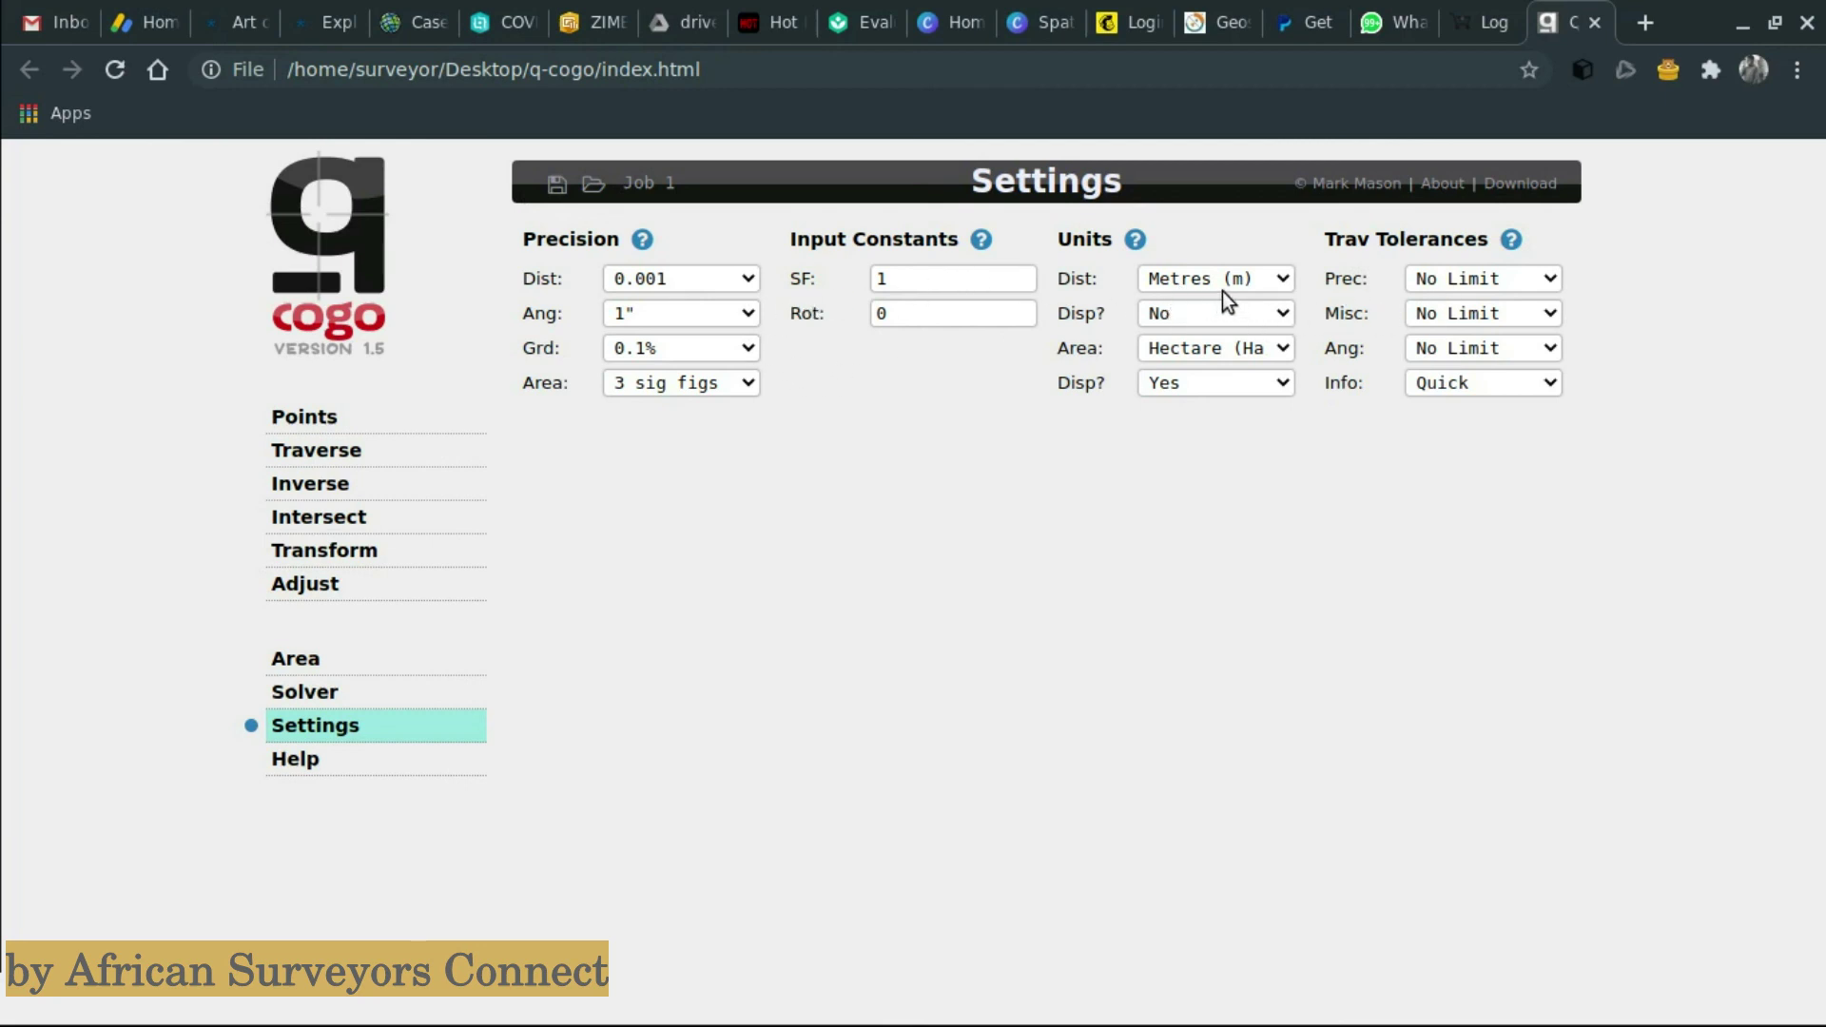
pyautogui.click(1287, 312)
pyautogui.click(1179, 361)
pyautogui.click(1447, 380)
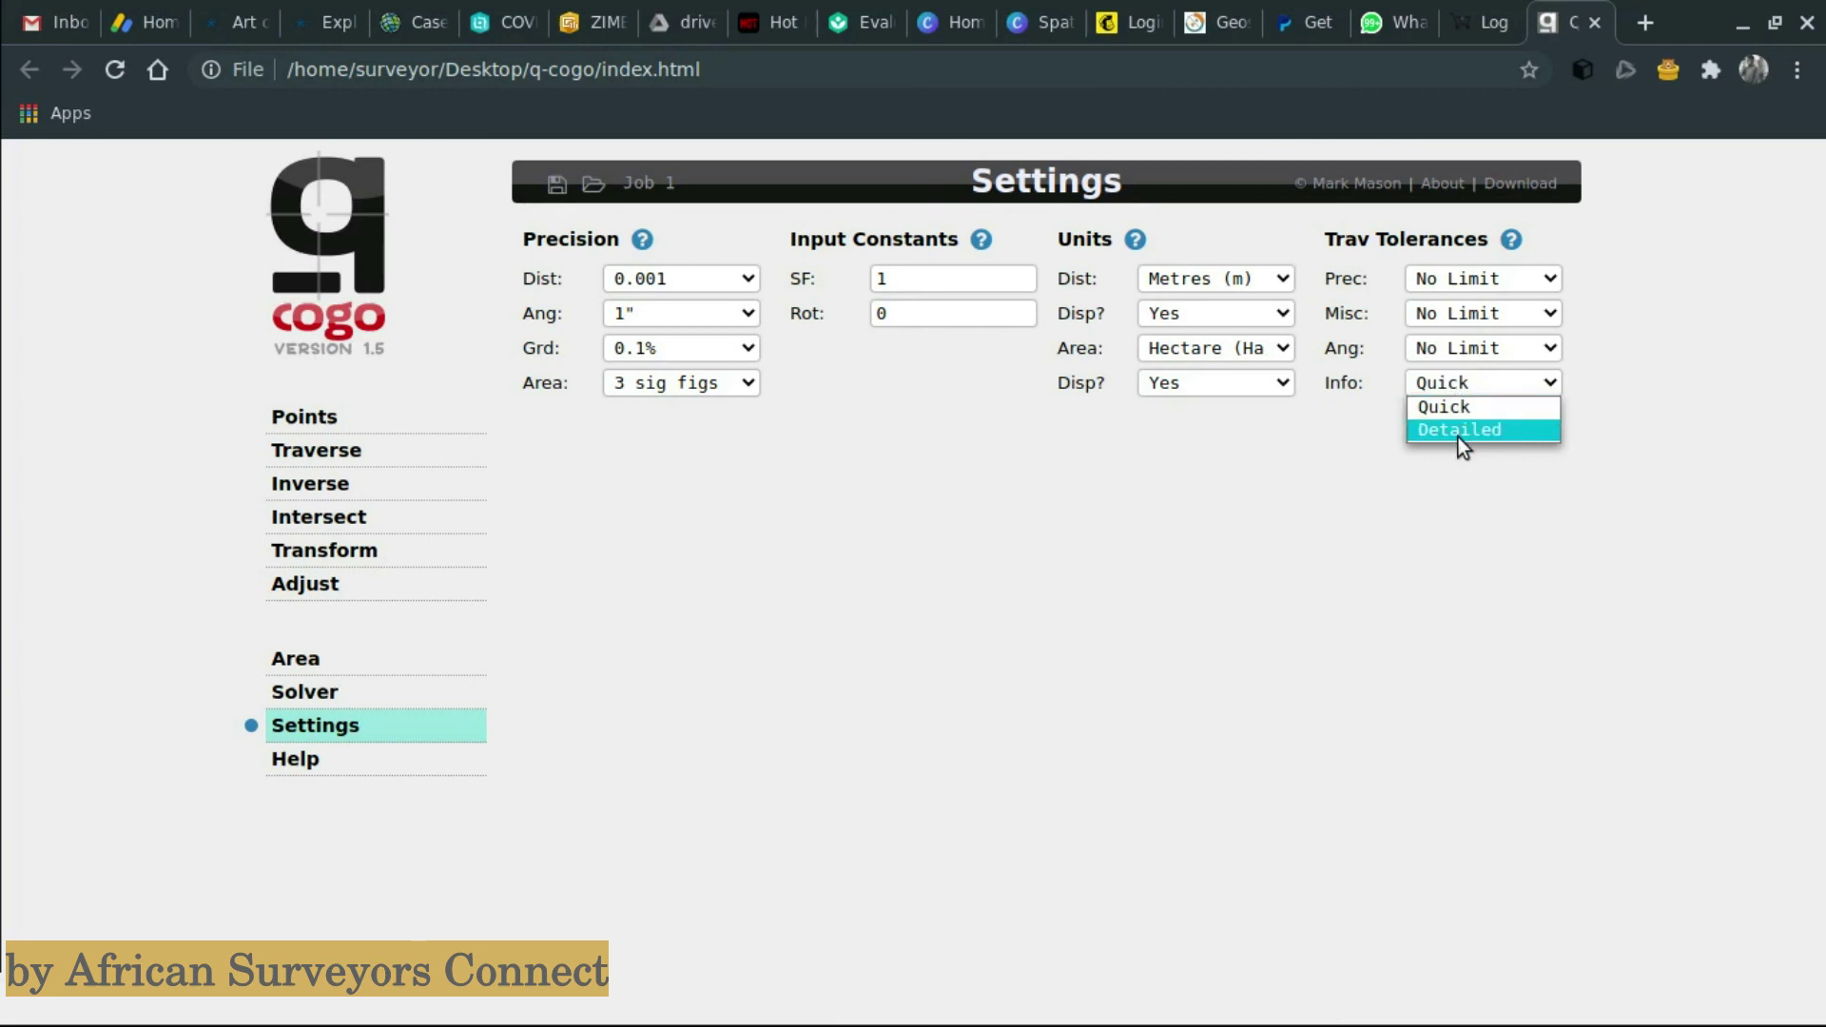
pyautogui.click(1459, 432)
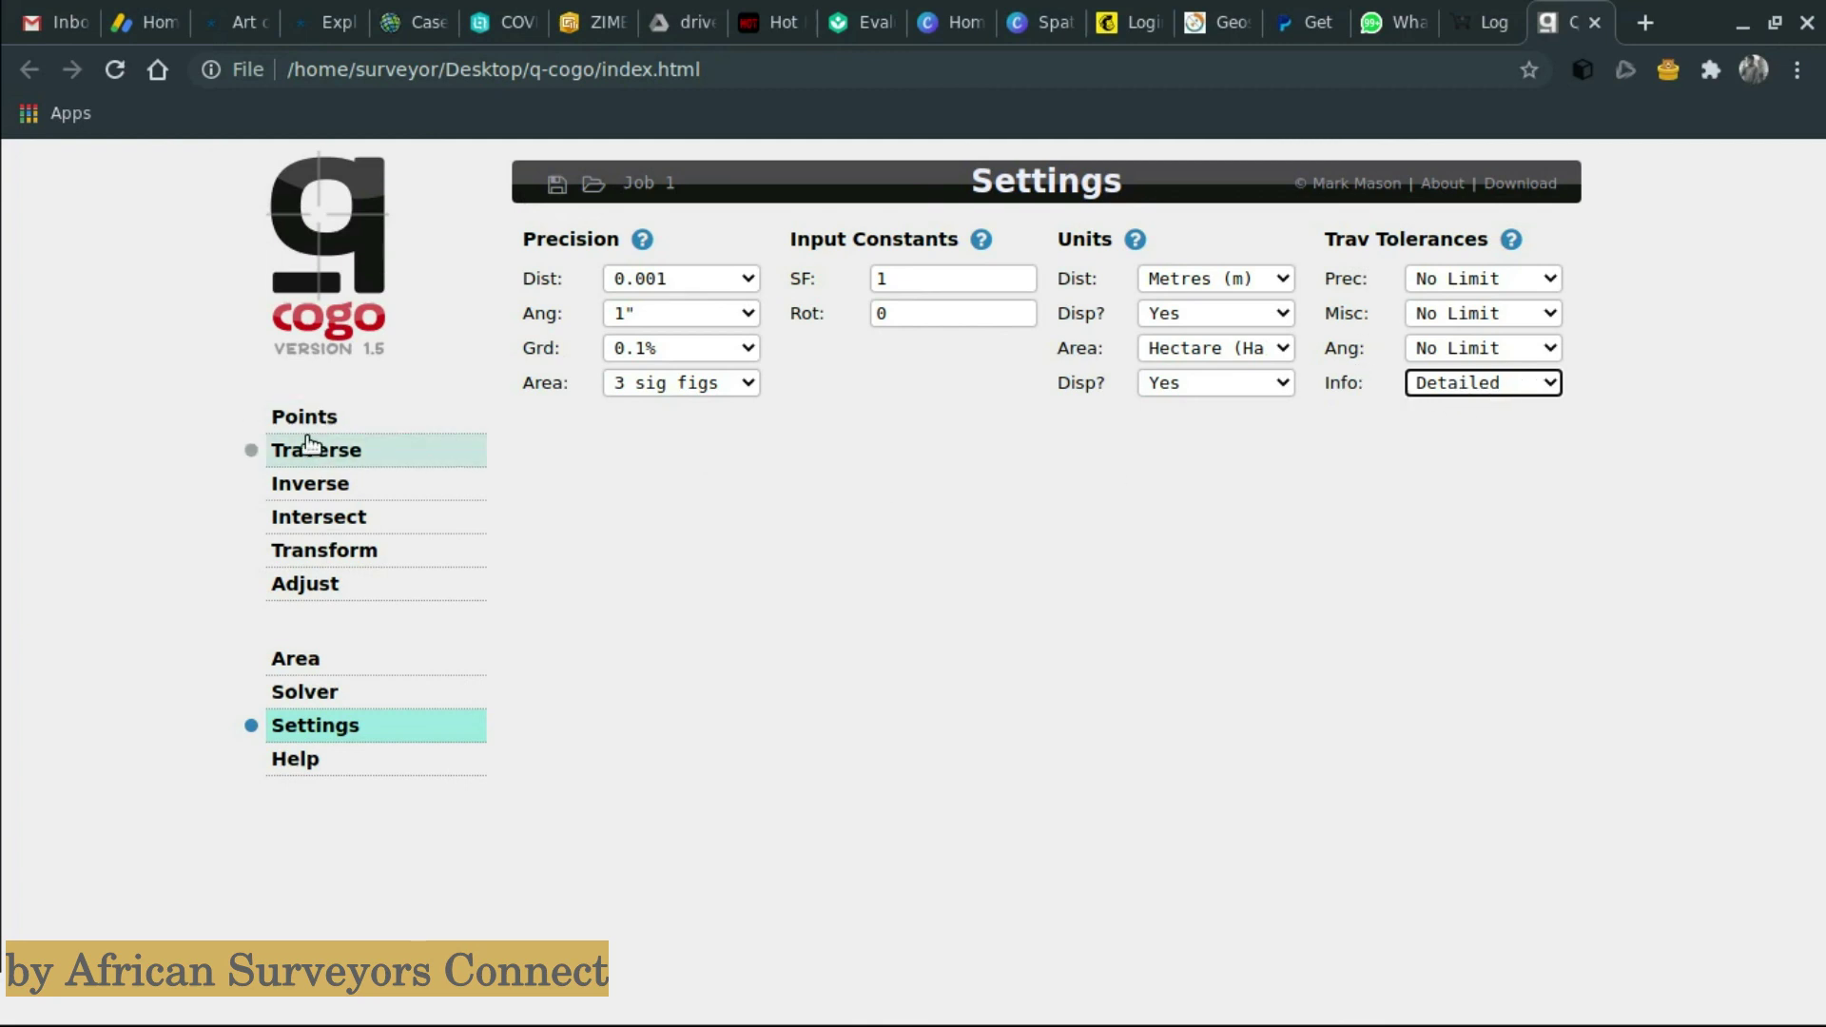
pyautogui.click(319, 583)
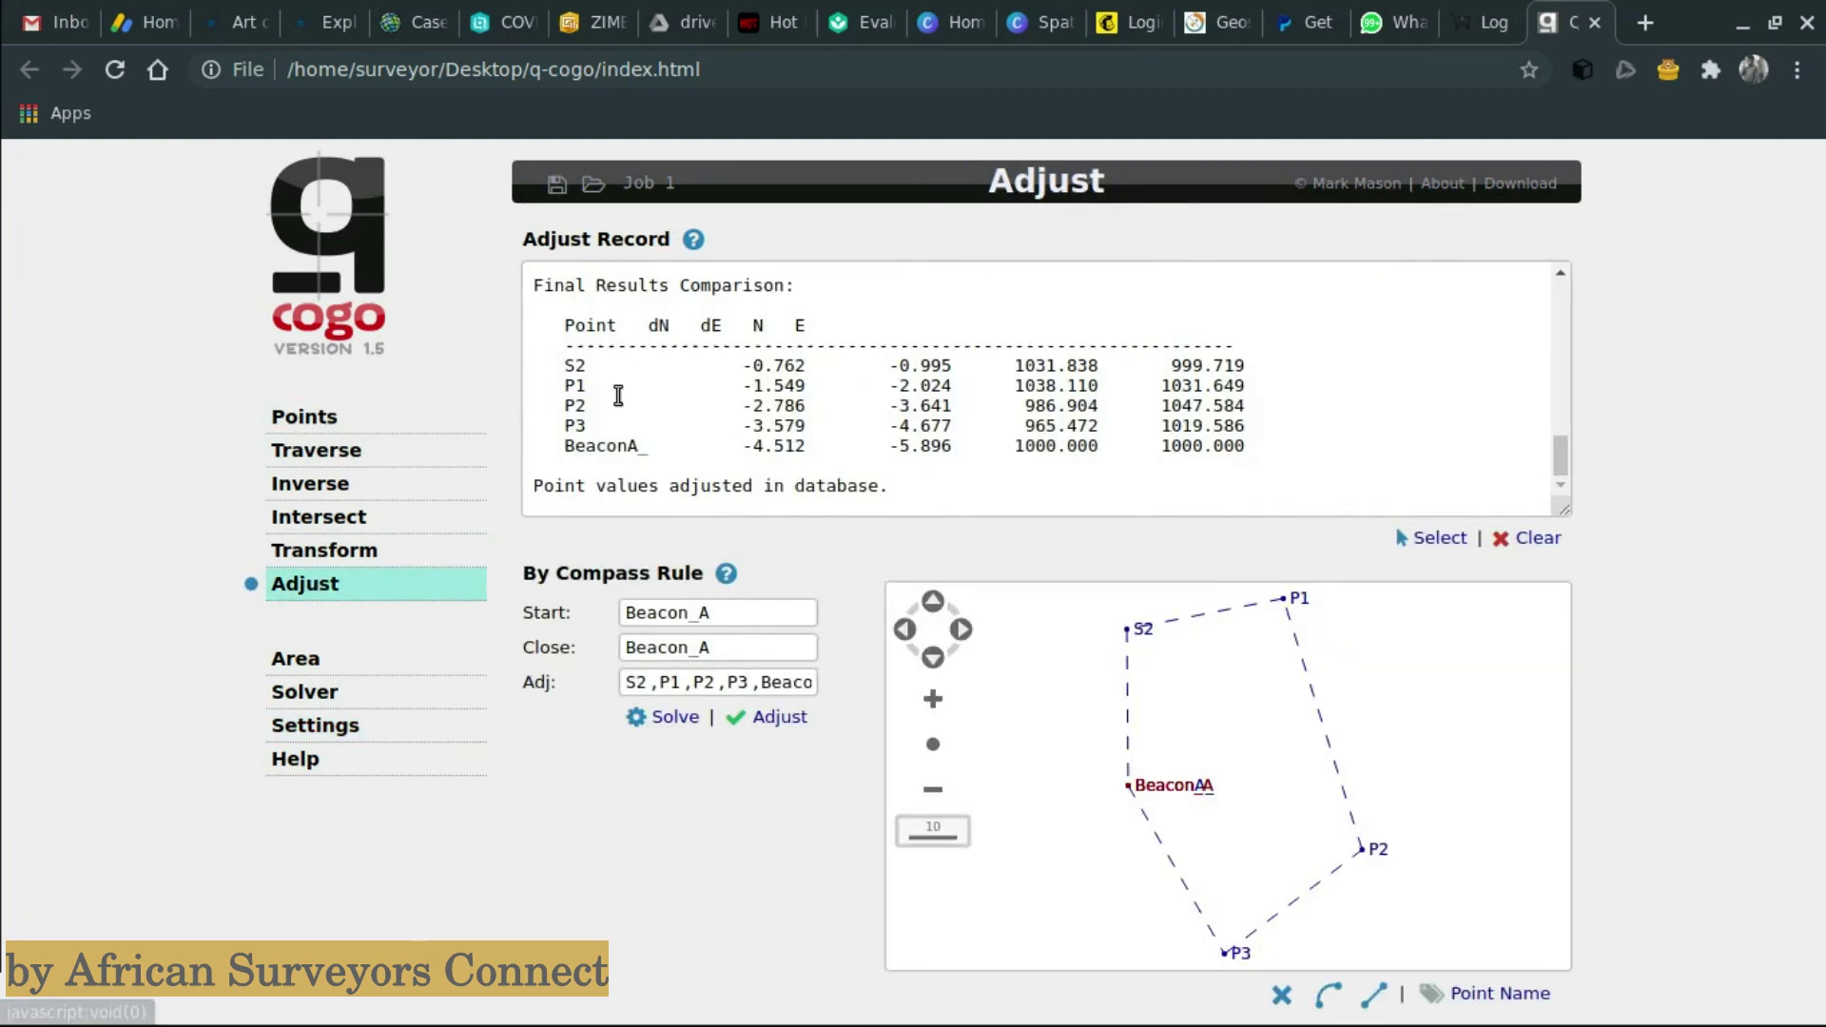
pyautogui.click(673, 725)
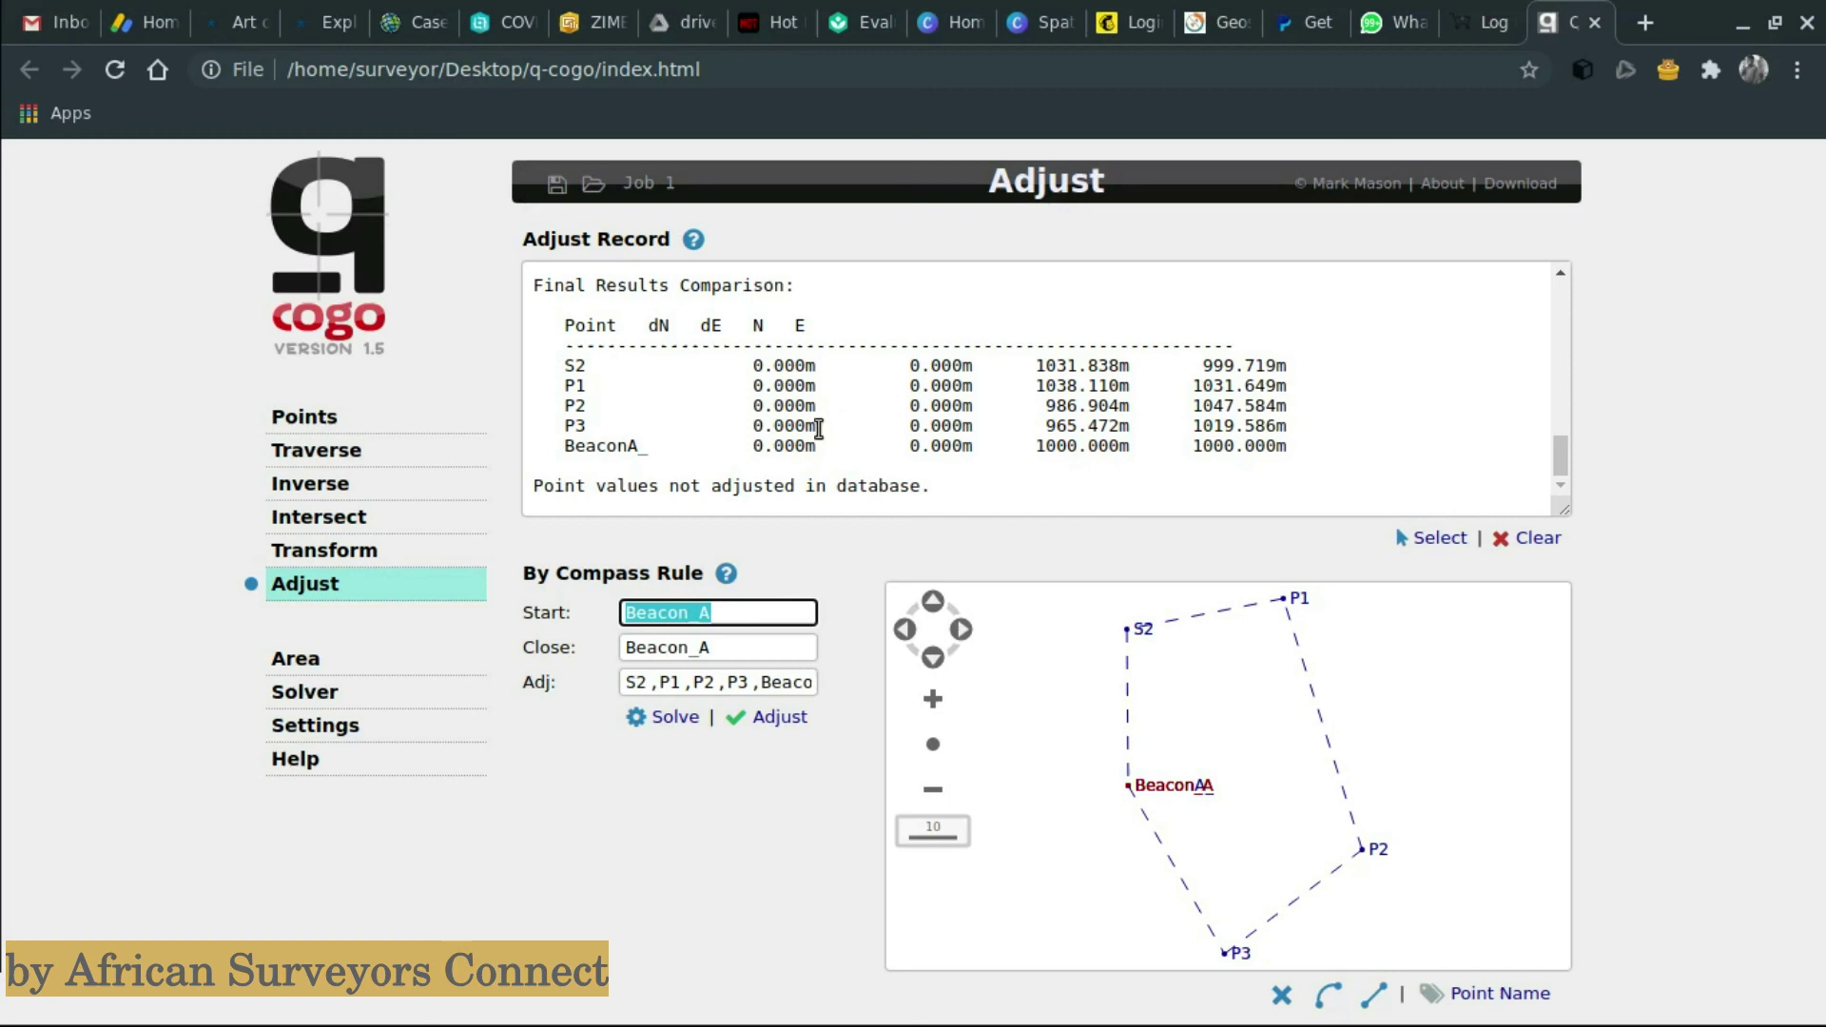
# - Examine the main traverse's final adjusted values and the neighbouring sections of the detailed adjust record
pyautogui.scroll(3, 869, 433)
pyautogui.scroll(5, 869, 433)
pyautogui.scroll(1, 869, 432)
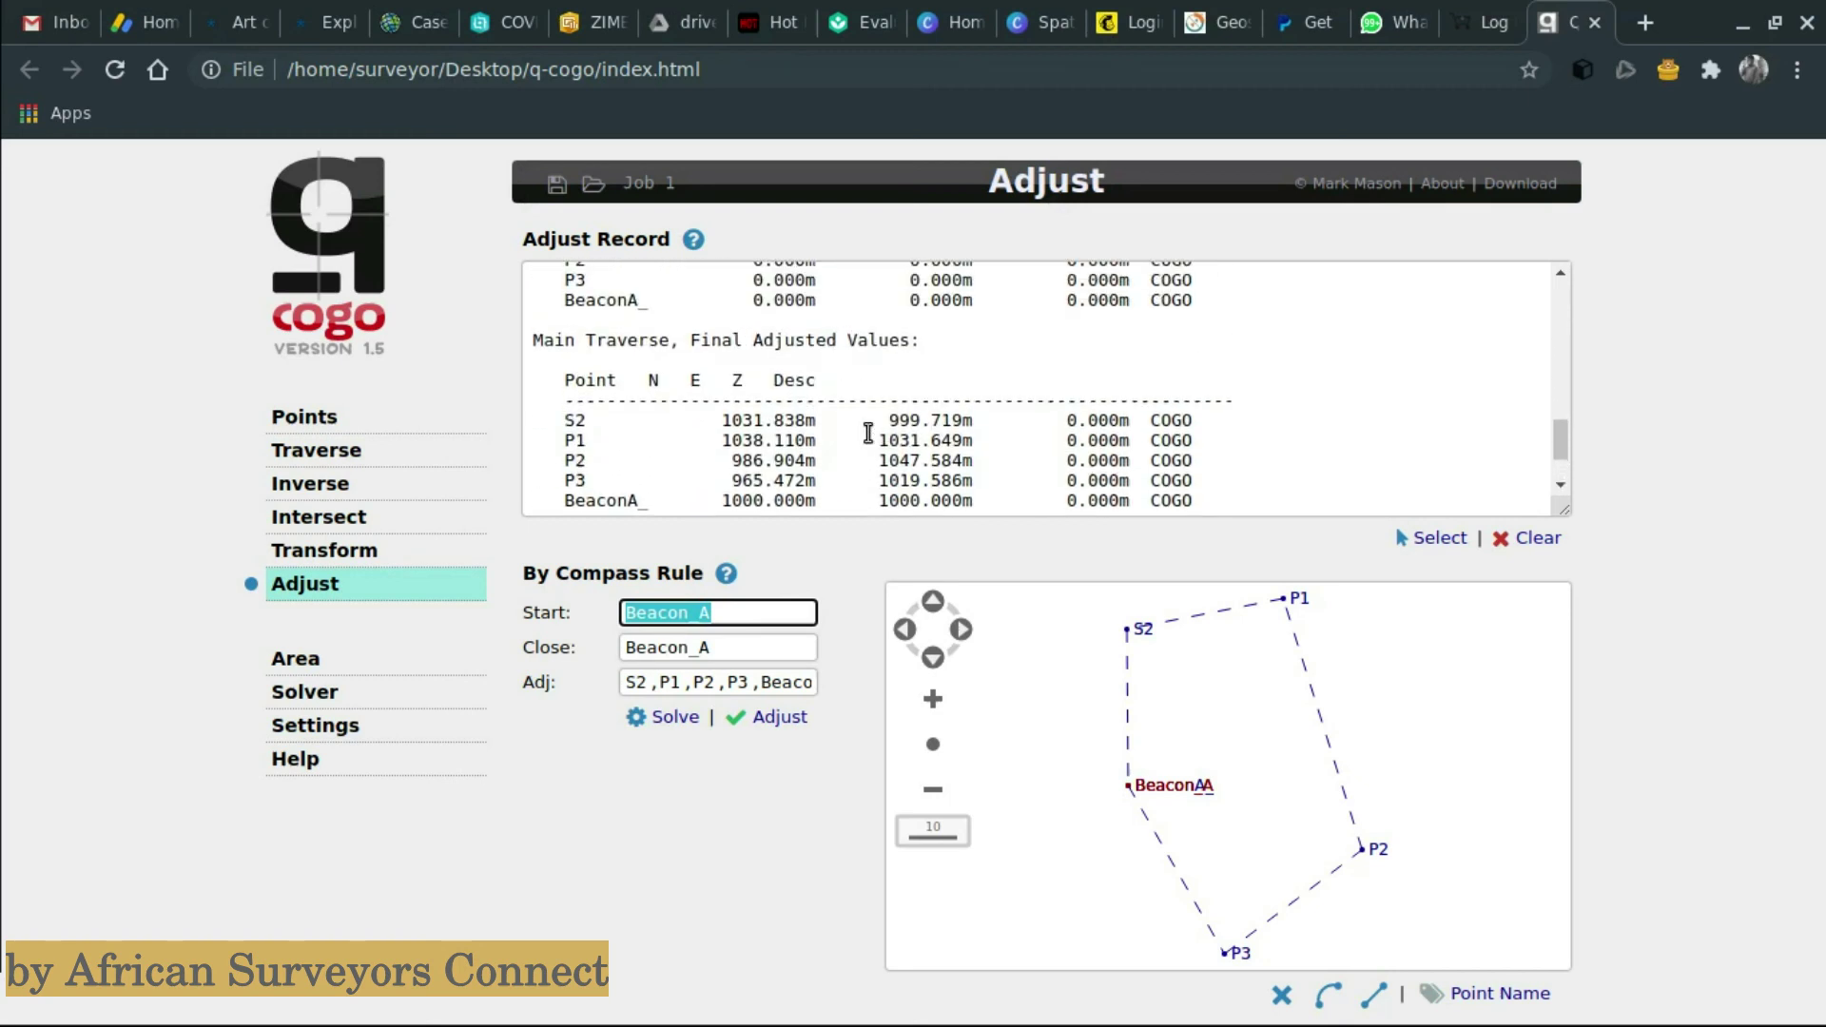
pyautogui.scroll(-1, 956, 362)
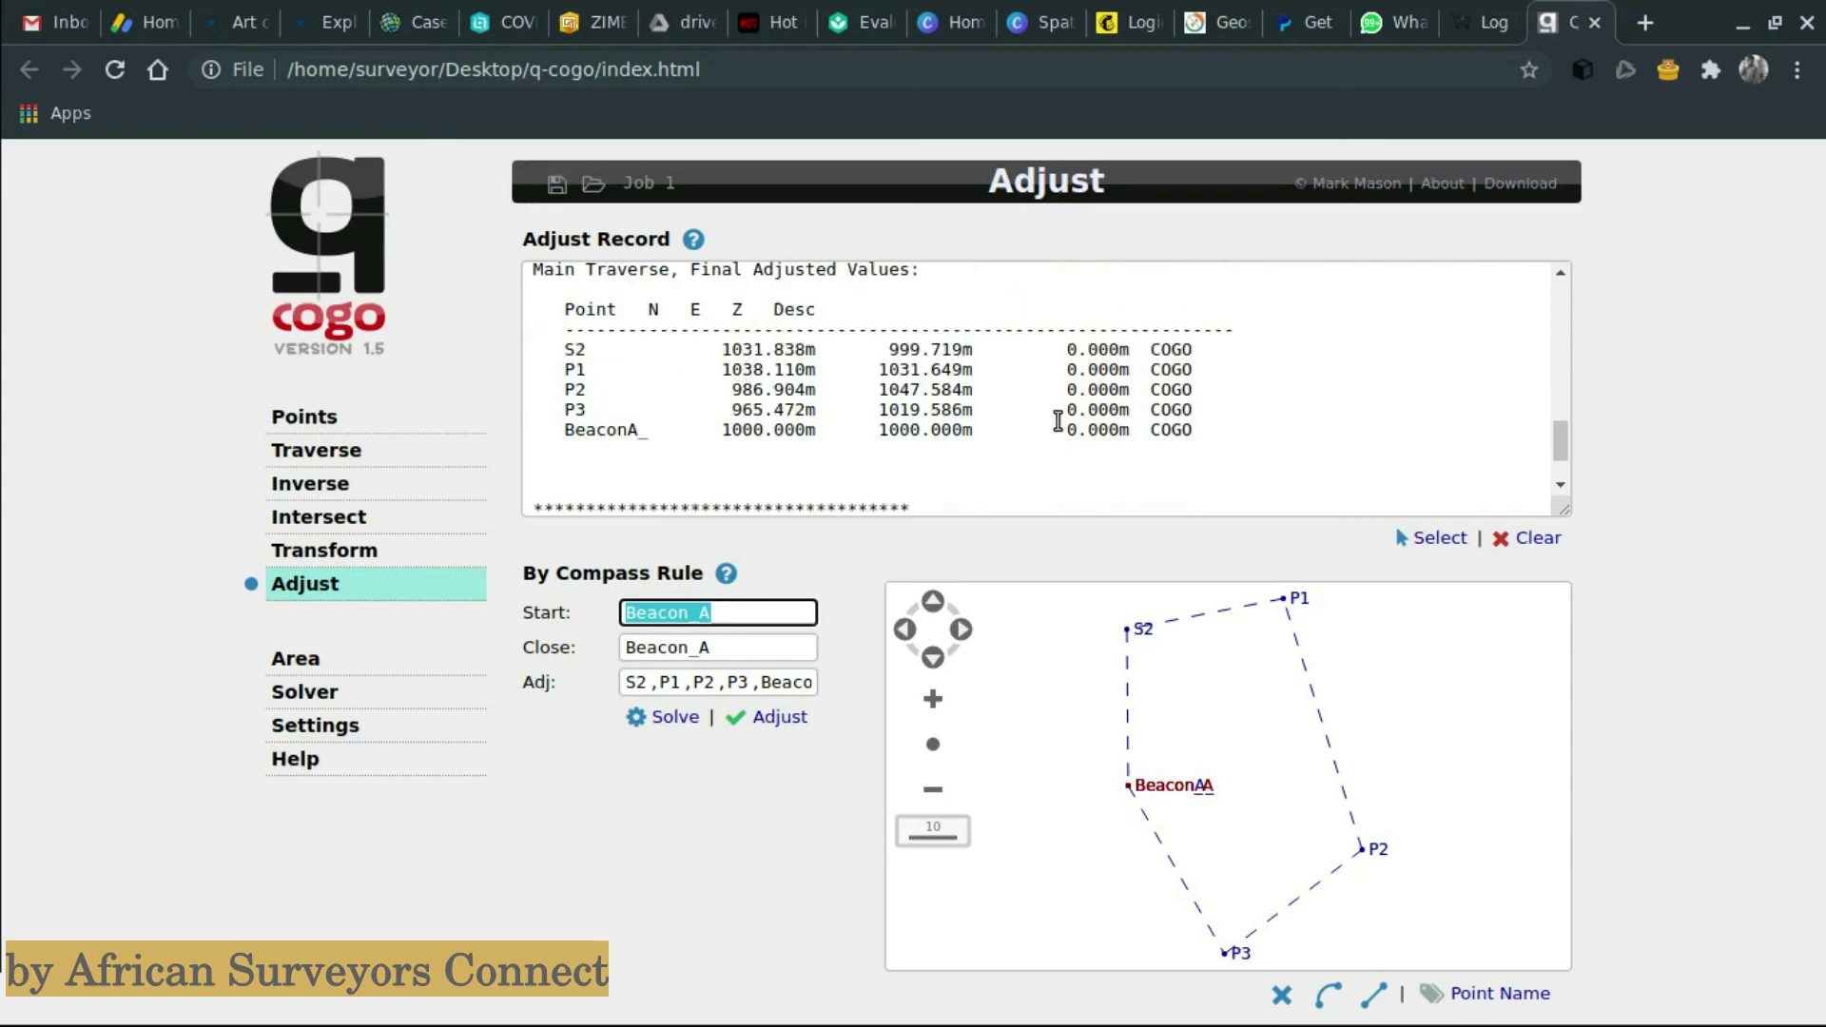
pyautogui.scroll(1, 1058, 421)
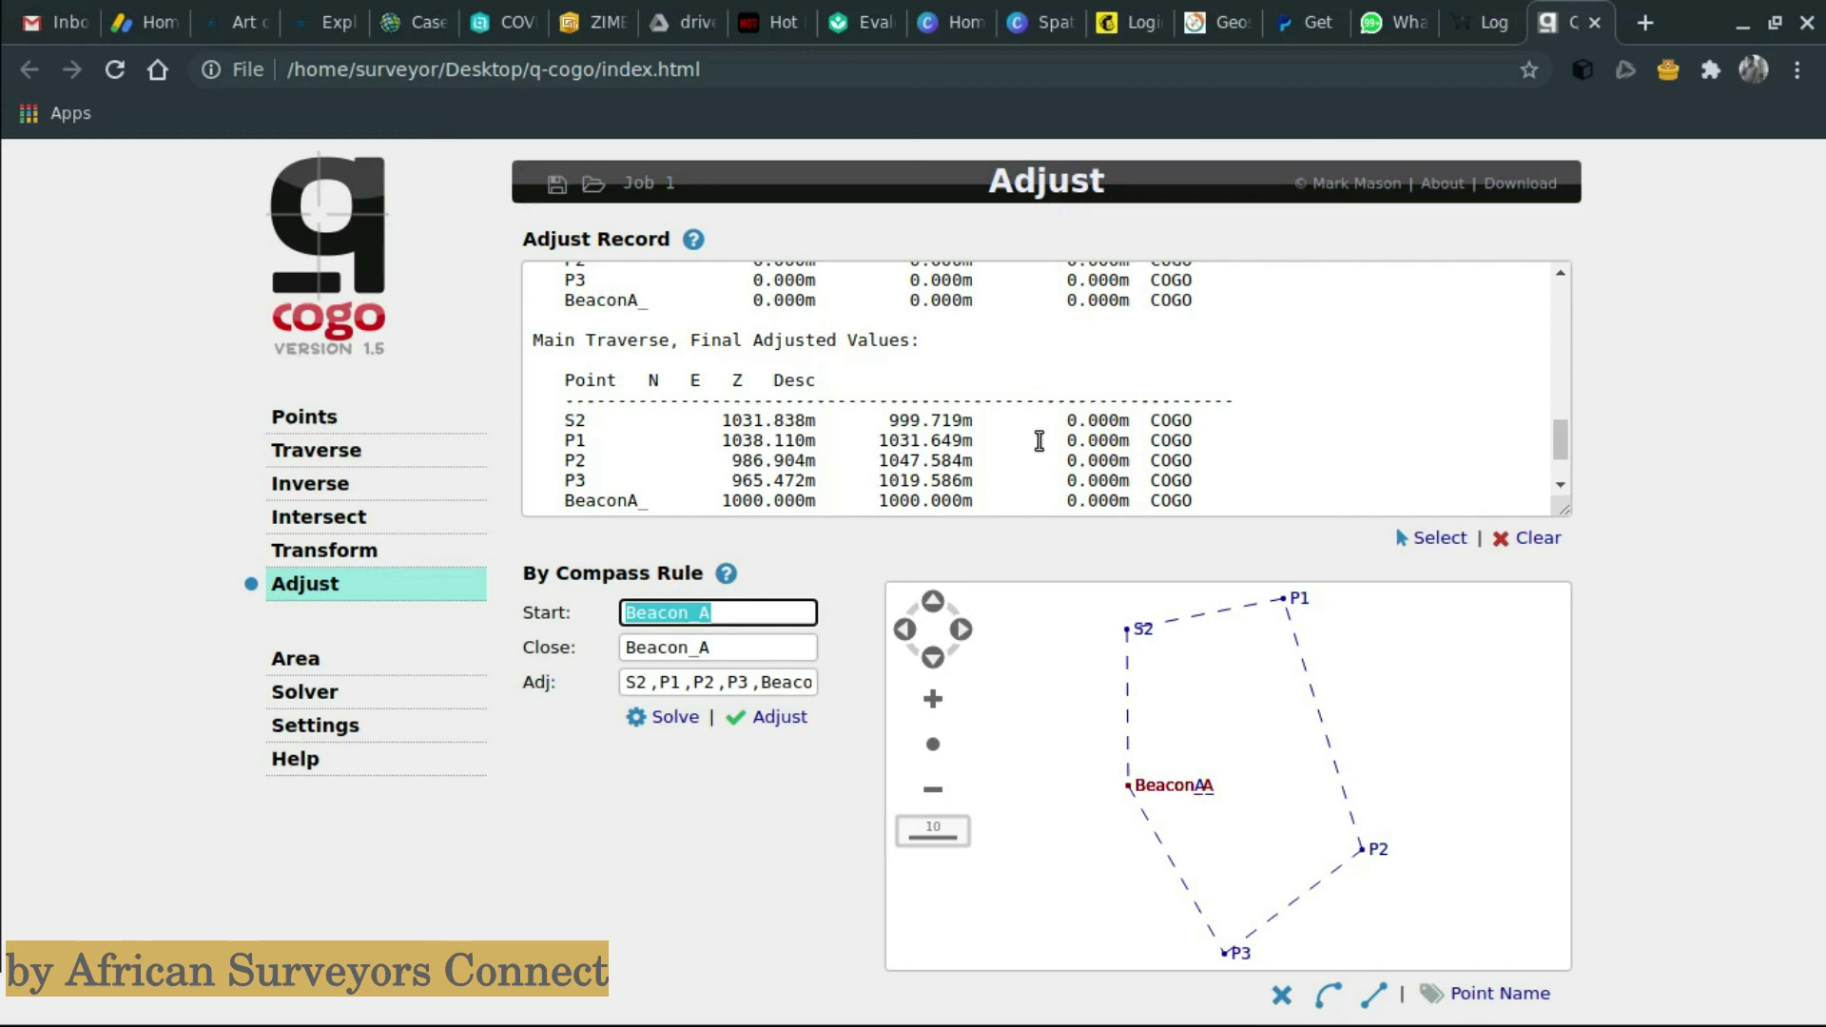
pyautogui.scroll(-1, 1039, 440)
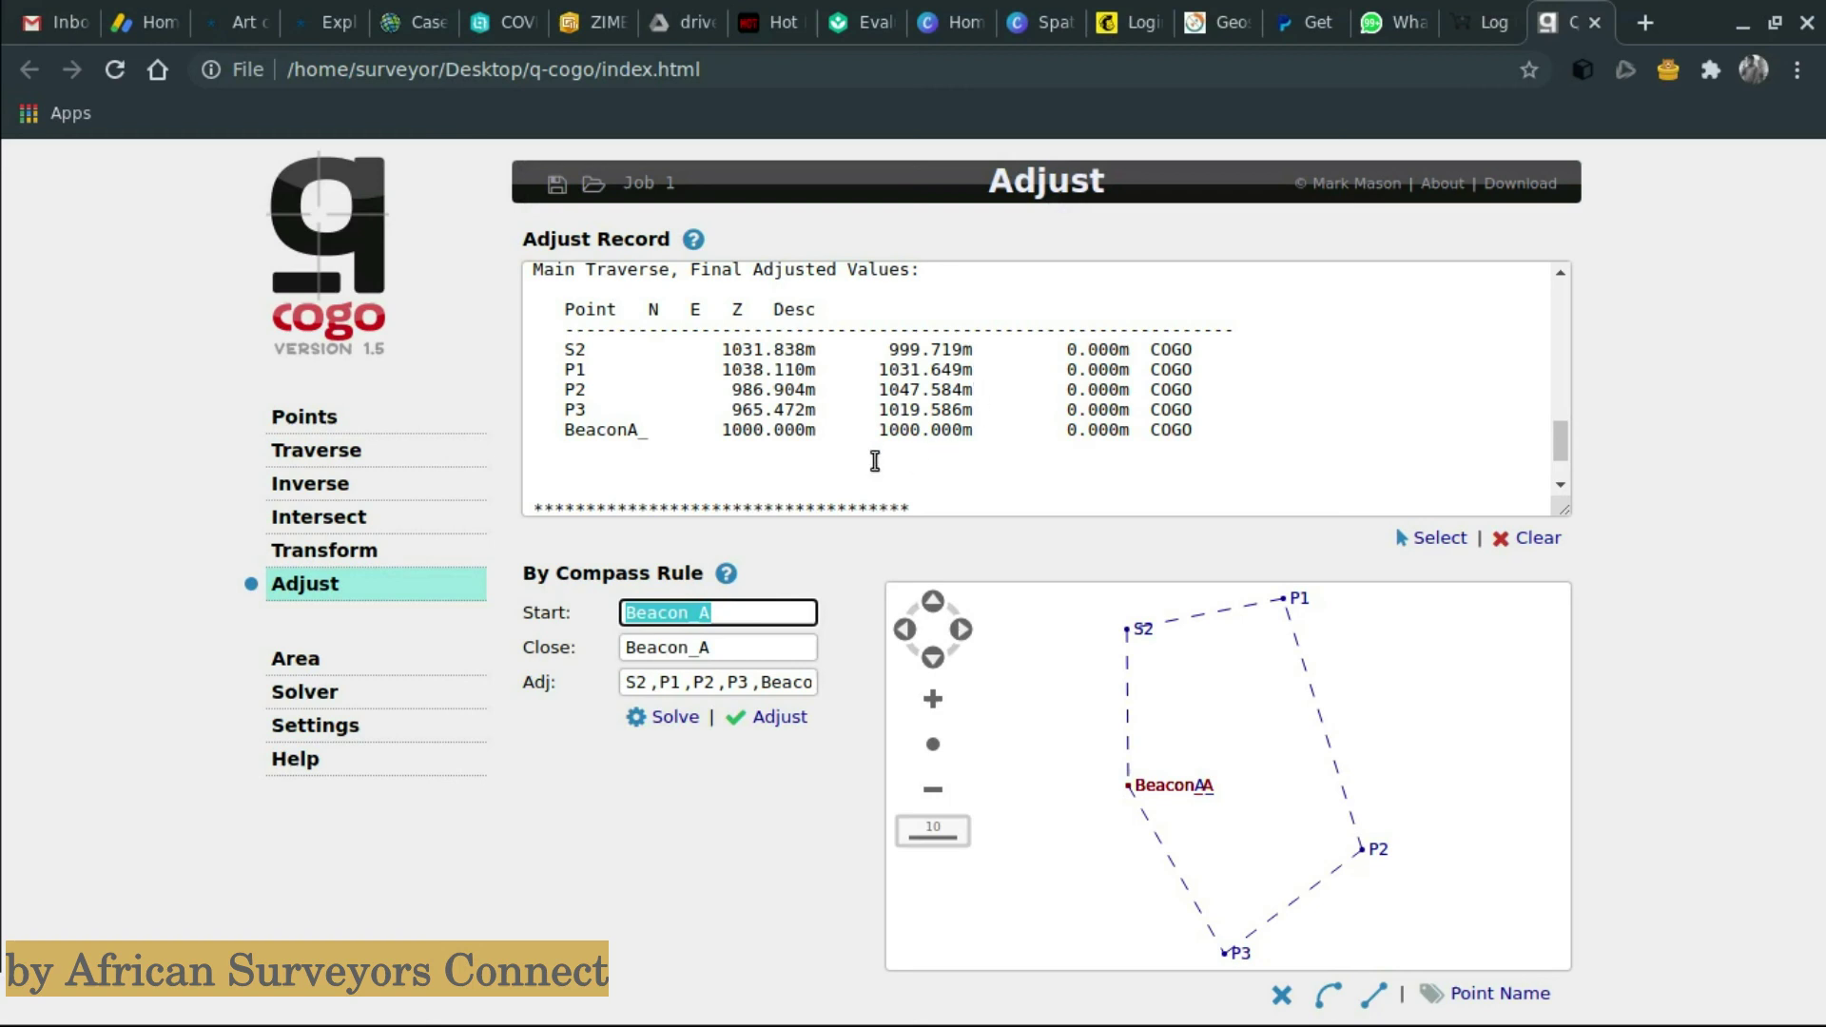
pyautogui.scroll(-2, 970, 469)
pyautogui.scroll(4, 890, 416)
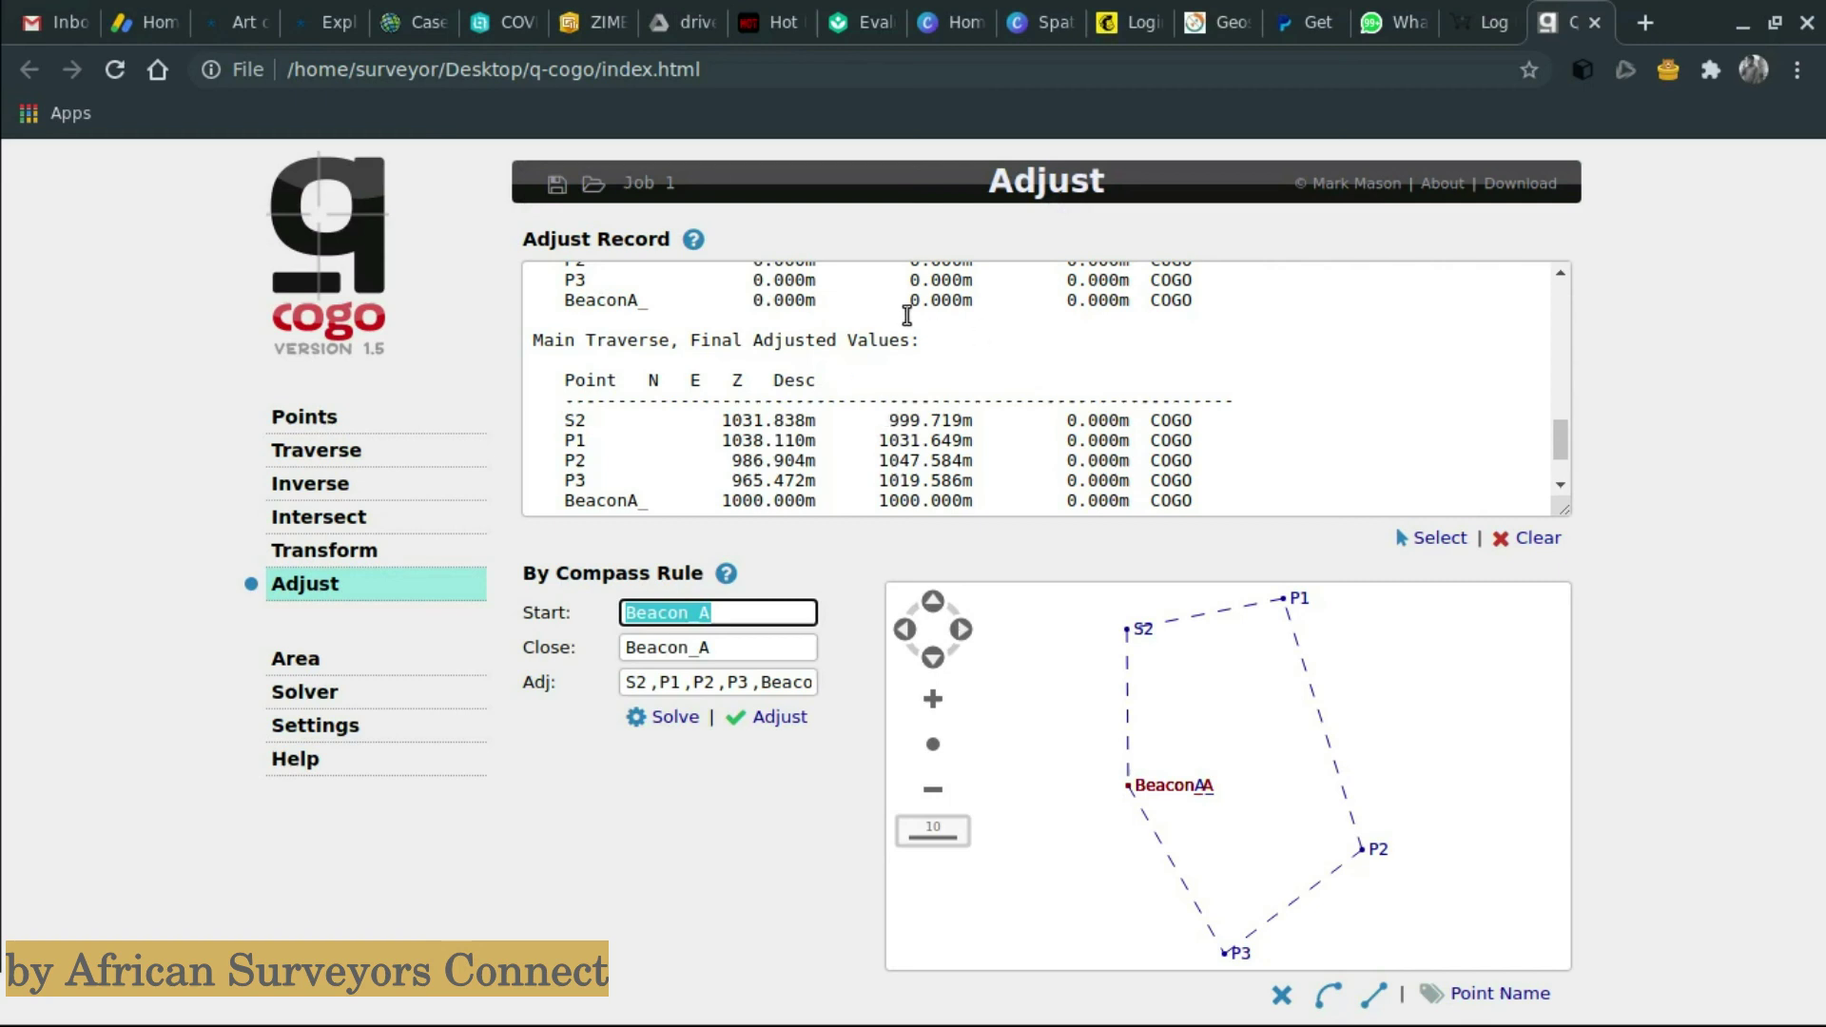
pyautogui.scroll(-4, 912, 404)
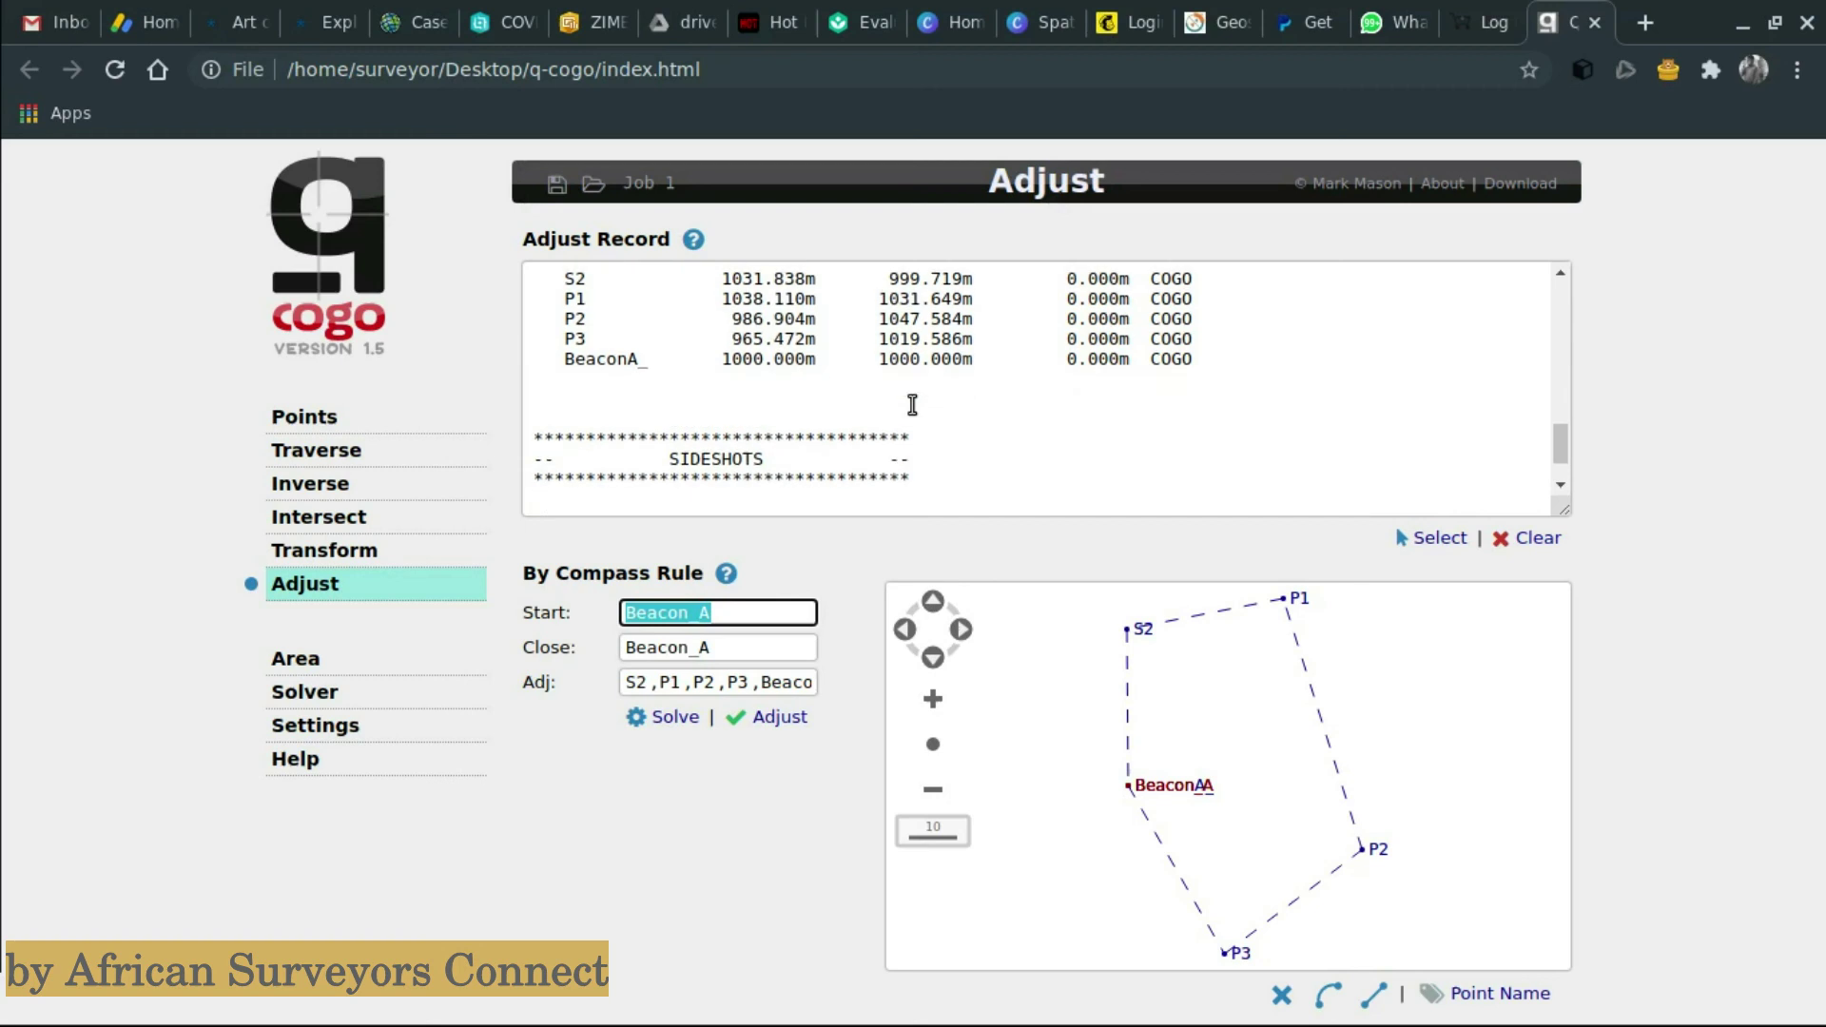